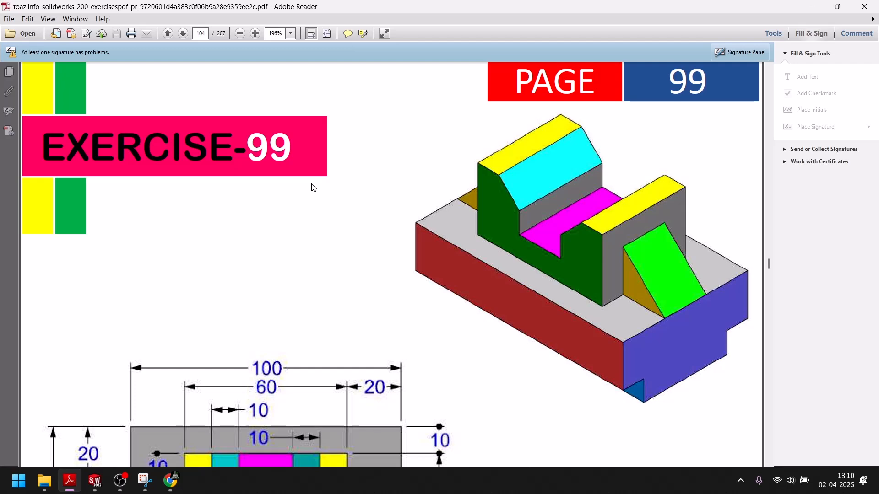
Step: Examine the isometric, top, front and side views and their dimensions on the Exercise-99 drawing page
{"action": "scroll", "coordinate": [314, 187], "scroll_direction": "down", "scroll_amount": 7}
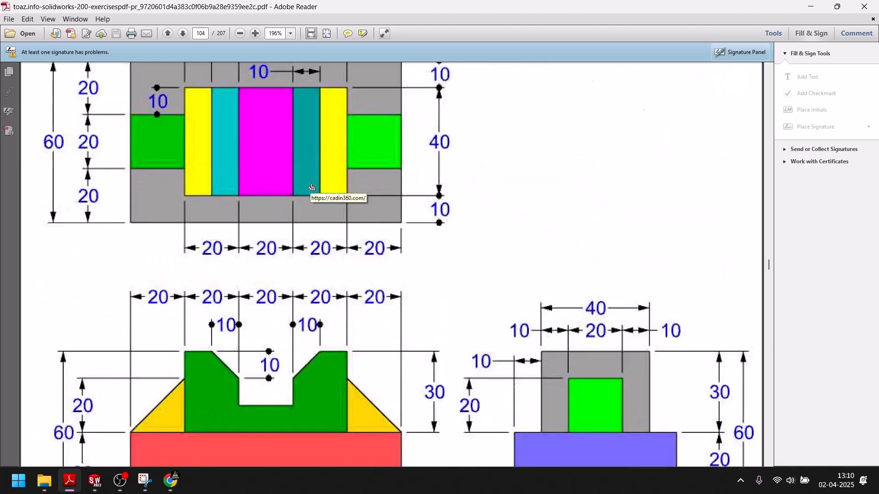
{"action": "scroll", "coordinate": [314, 187], "scroll_direction": "up", "scroll_amount": 6}
{"action": "scroll", "coordinate": [314, 187], "scroll_direction": "up", "scroll_amount": 3}
{"action": "scroll", "coordinate": [314, 188], "scroll_direction": "down", "scroll_amount": 6}
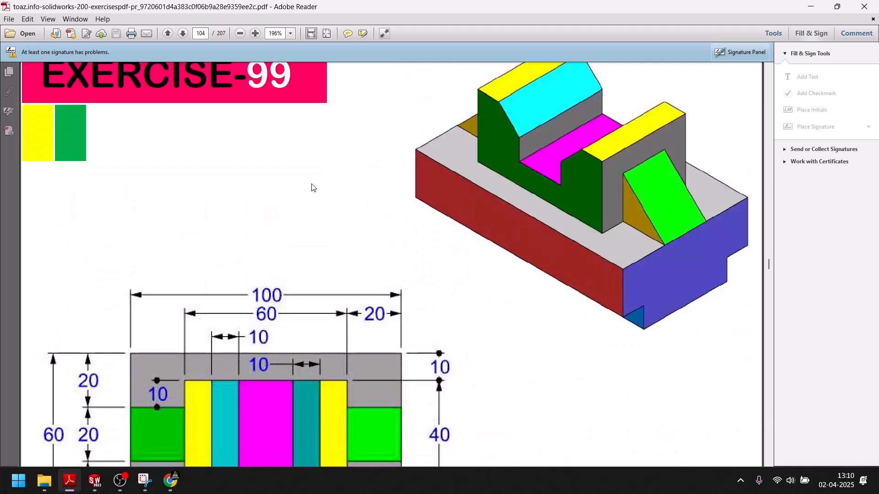
{"action": "scroll", "coordinate": [313, 188], "scroll_direction": "up", "scroll_amount": 2}
{"action": "scroll", "coordinate": [313, 188], "scroll_direction": "down", "scroll_amount": 10}
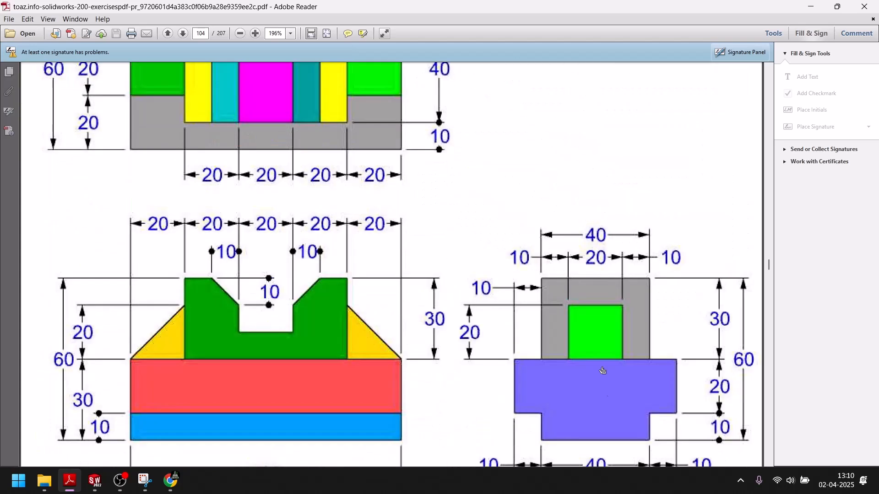
{"action": "scroll", "coordinate": [468, 337], "scroll_direction": "up", "scroll_amount": 10}
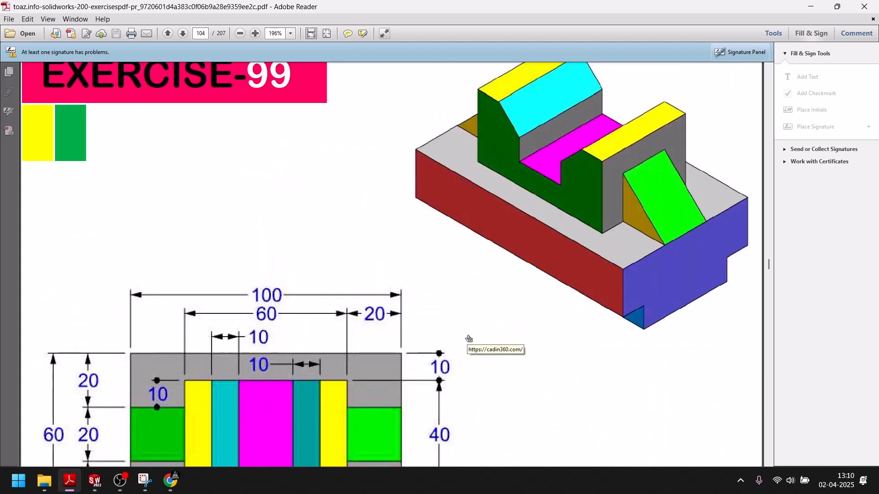
{"action": "scroll", "coordinate": [468, 334], "scroll_direction": "down", "scroll_amount": 10}
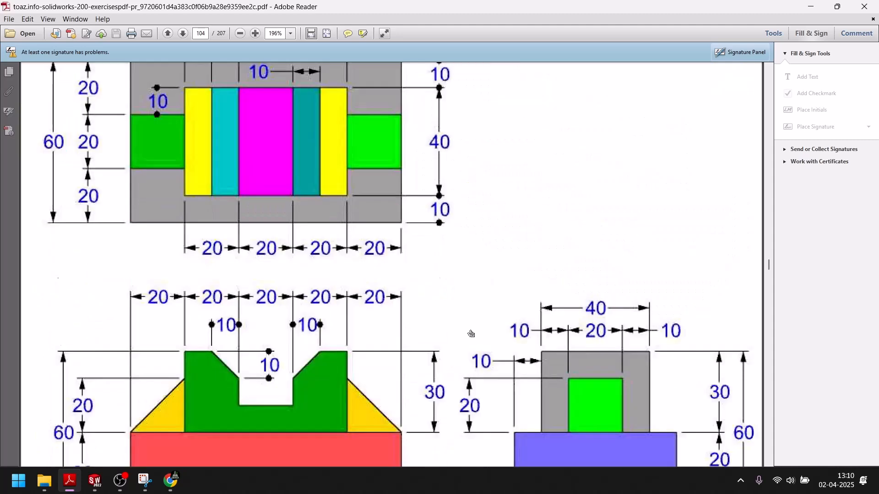
{"action": "scroll", "coordinate": [611, 413], "scroll_direction": "down", "scroll_amount": 2}
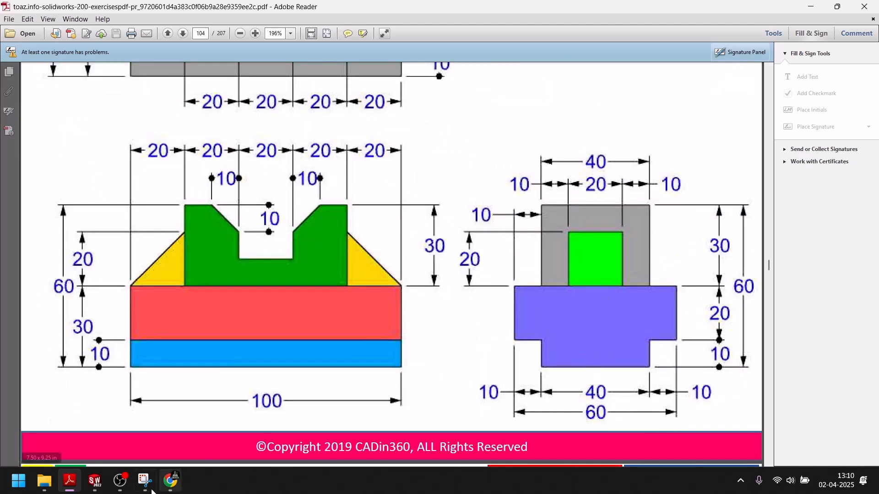
Step: Switch to SOLIDWORKS, create a new part and start a sketch on the Right Plane
{"action": "left_click", "coordinate": [94, 484]}
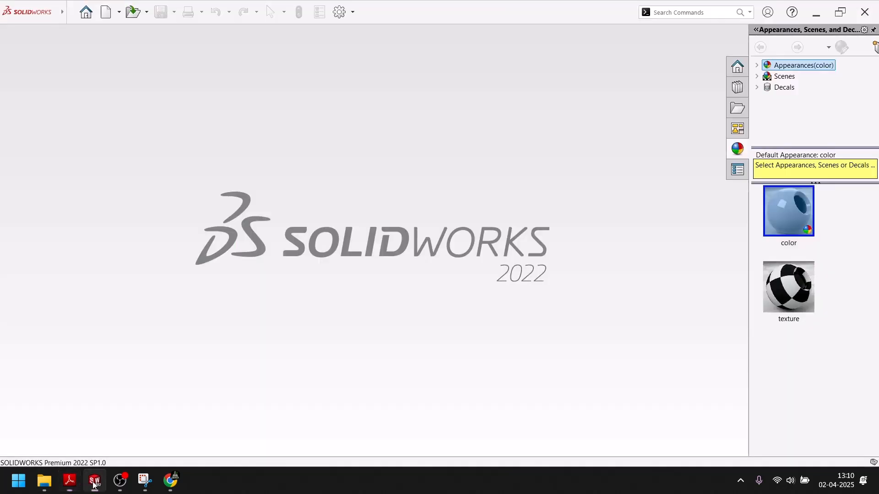
{"action": "left_click", "coordinate": [88, 14]}
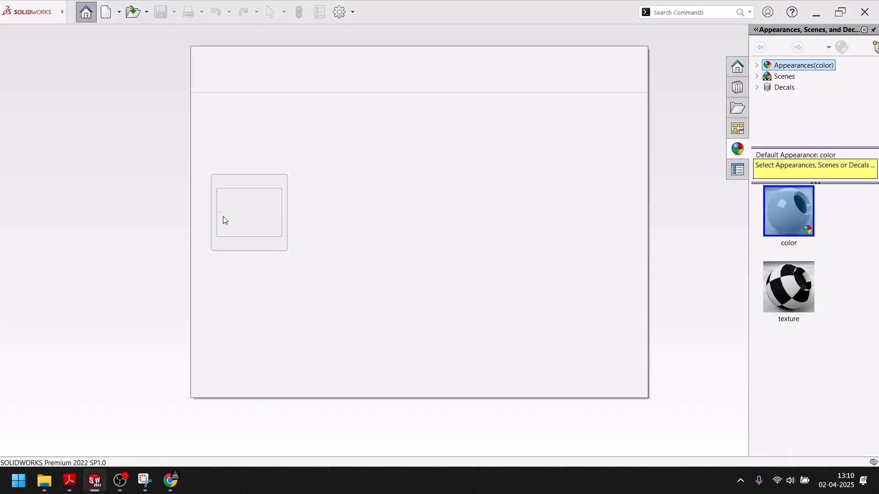
{"action": "left_click", "coordinate": [229, 130]}
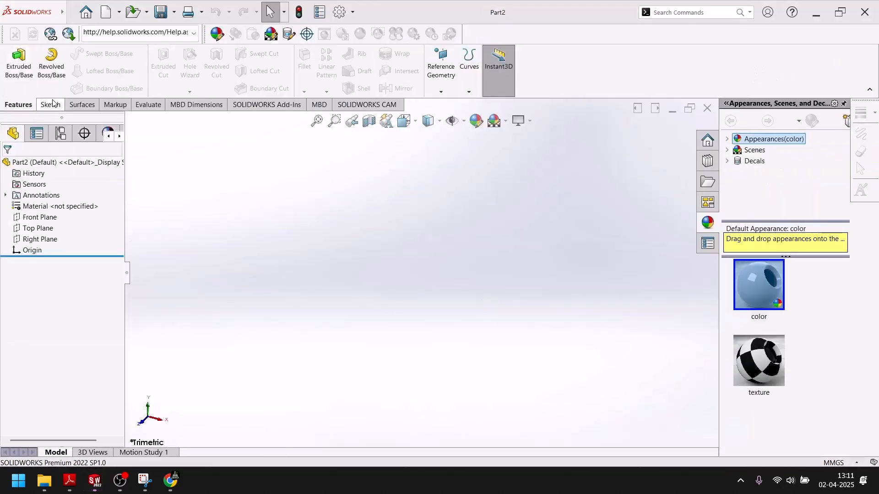
{"action": "left_click", "coordinate": [51, 104]}
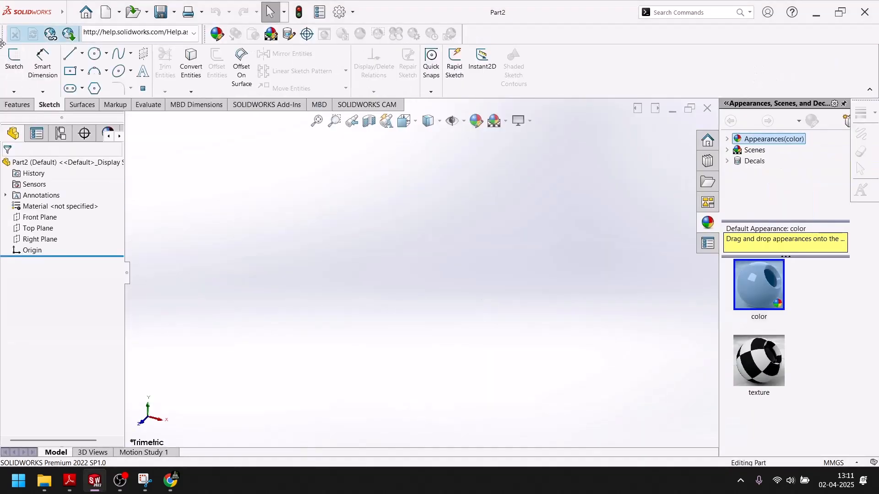
{"action": "left_click", "coordinate": [13, 60]}
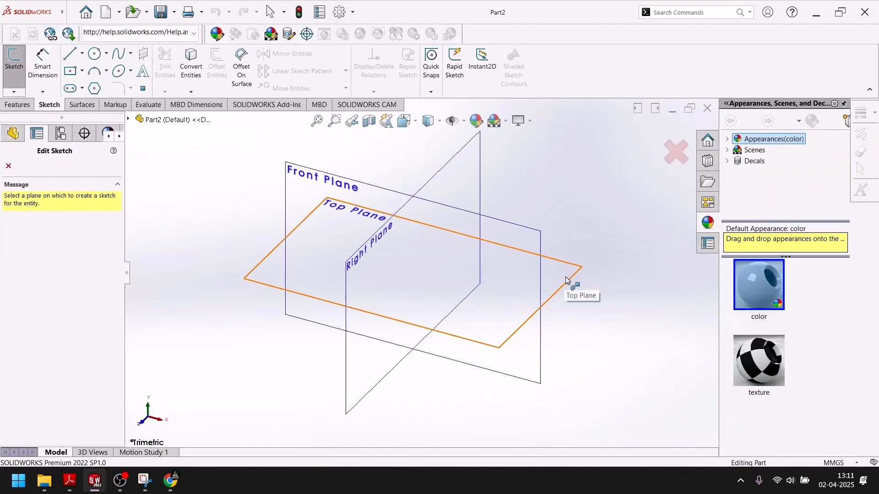
{"action": "left_click", "coordinate": [466, 166]}
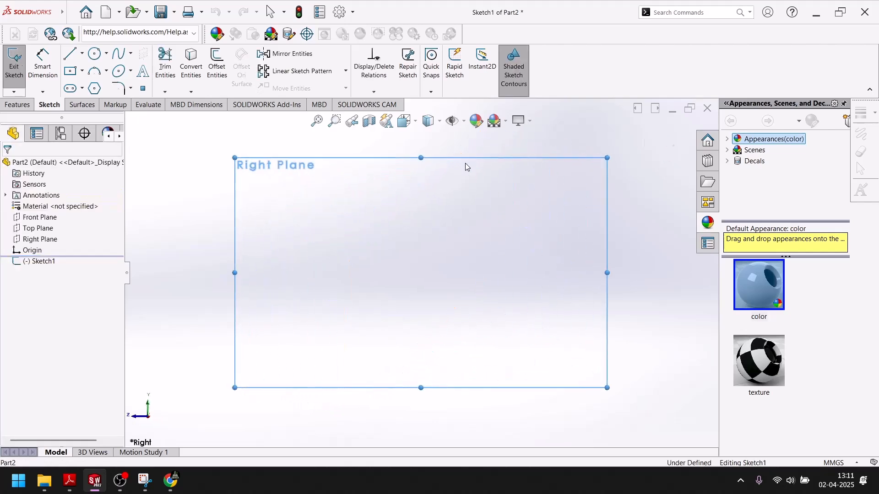
Step: Sketch a center rectangle on the origin and an overlapping one about 56 by 34 mm, centered directly below the origin and extending past its lower edge
{"action": "left_click", "coordinate": [100, 486]}
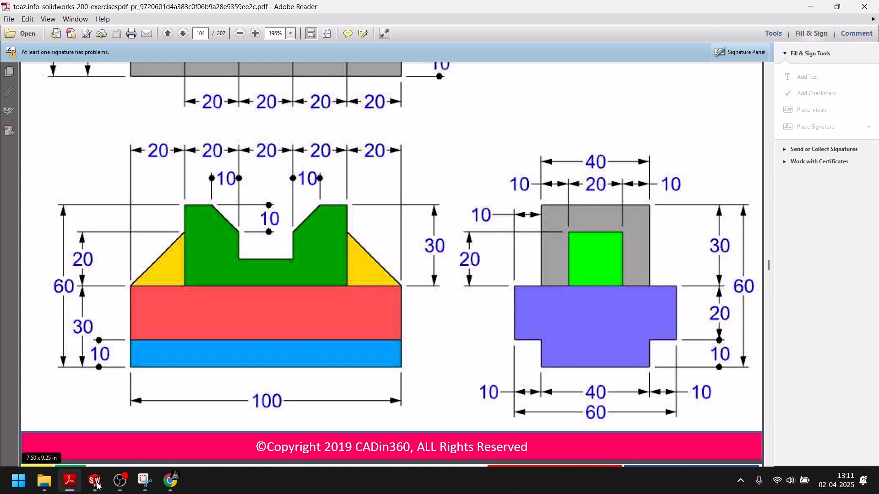
{"action": "left_click", "coordinate": [96, 483]}
{"action": "left_click", "coordinate": [70, 72]}
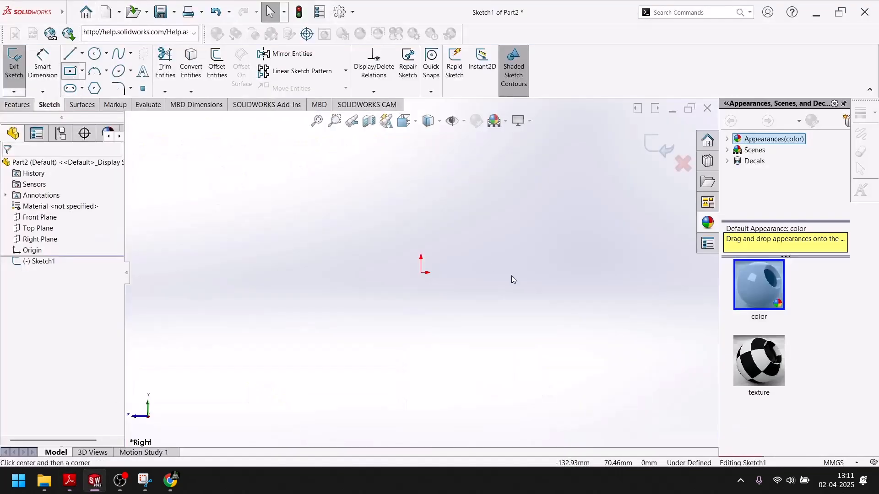
{"action": "left_click", "coordinate": [421, 273]}
{"action": "left_click", "coordinate": [503, 307]}
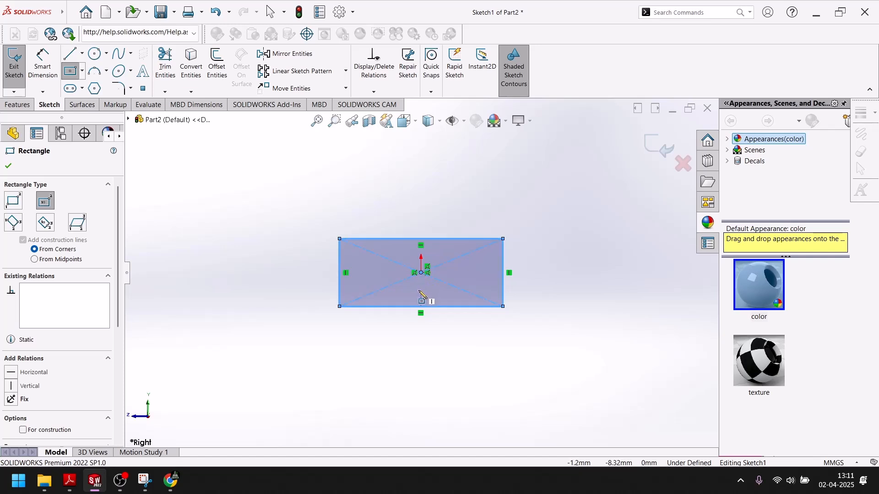
{"action": "left_click", "coordinate": [421, 291]}
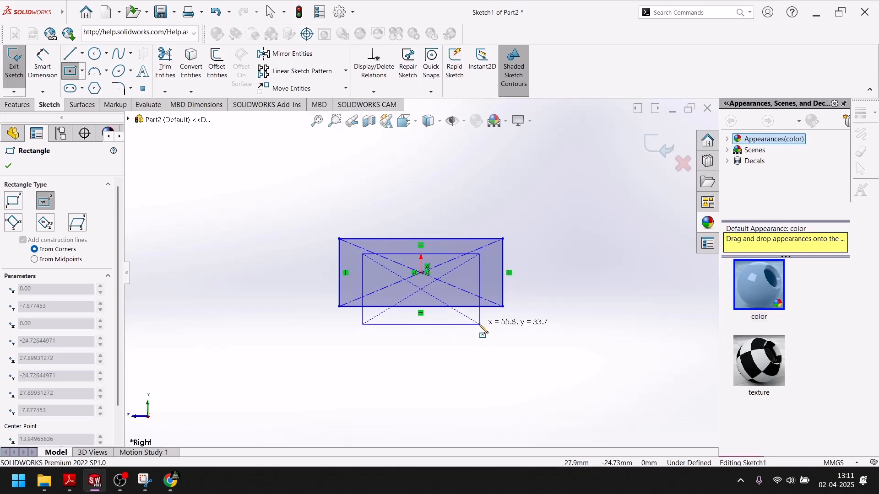
{"action": "left_click", "coordinate": [480, 329]}
{"action": "left_click", "coordinate": [8, 165]}
Step: Power-trim the lower rectangle's top edge and vertical sides where they lie inside the upper rectangle
{"action": "left_click", "coordinate": [165, 64]}
{"action": "scroll", "coordinate": [412, 256], "scroll_direction": "down", "scroll_amount": 5}
{"action": "scroll", "coordinate": [329, 192], "scroll_direction": "up", "scroll_amount": 3}
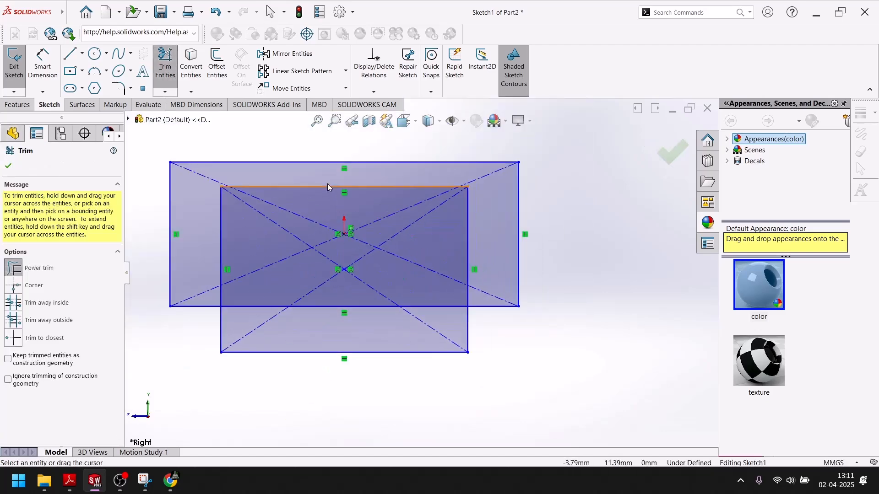
{"action": "mouse_move", "coordinate": [311, 207]}
{"action": "left_mouse_down"}
{"action": "mouse_move", "coordinate": [260, 211]}
{"action": "mouse_move", "coordinate": [426, 244]}
{"action": "mouse_move", "coordinate": [428, 266]}
{"action": "left_mouse_up"}
{"action": "left_click_drag", "start_coordinate": [470, 247], "coordinate": [479, 245]}
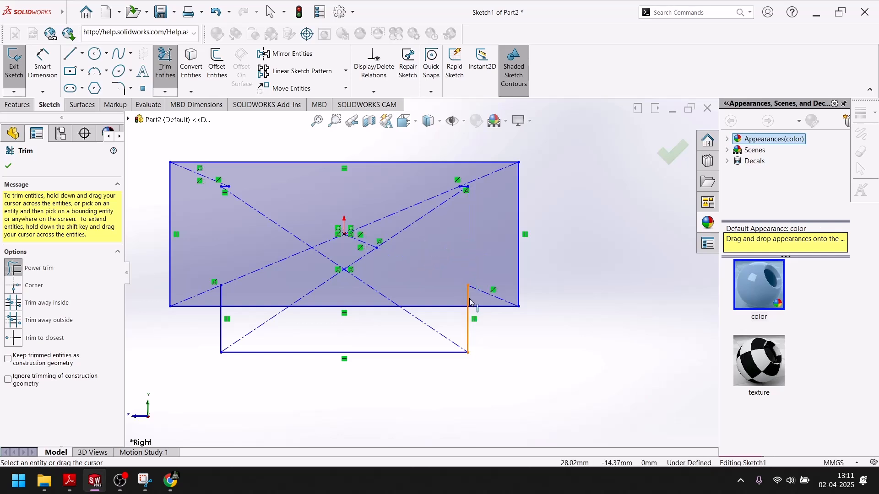
{"action": "scroll", "coordinate": [475, 297], "scroll_direction": "down", "scroll_amount": 4}
{"action": "scroll", "coordinate": [471, 286], "scroll_direction": "up", "scroll_amount": 4}
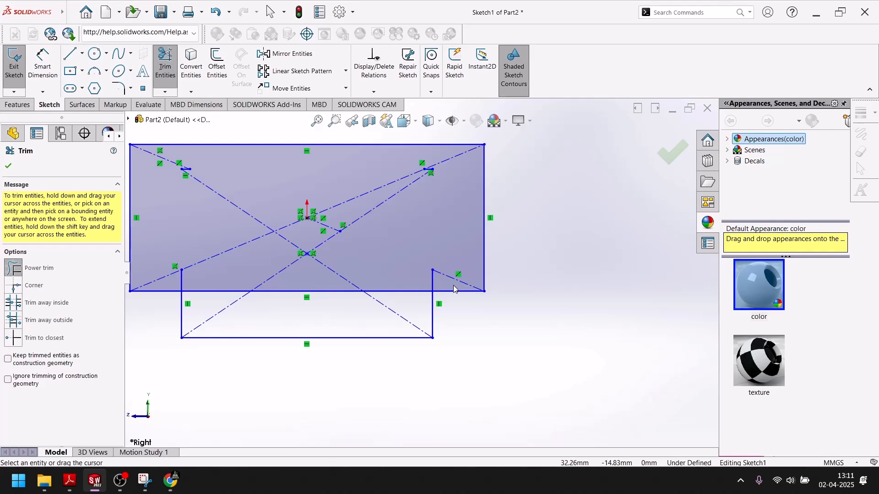
Step: Undo the latest trims on the lower rectangle's right side and the upper rectangle's diagonal
{"action": "key", "text": "Escape"}
{"action": "key", "text": "ctrl+z"}
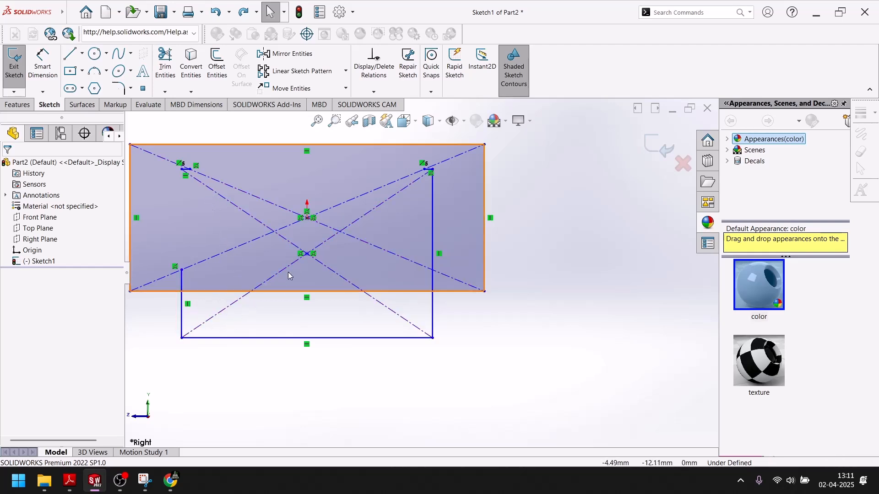
{"action": "mouse_move", "coordinate": [300, 238]}
{"action": "left_mouse_down"}
{"action": "mouse_move", "coordinate": [274, 252]}
{"action": "mouse_move", "coordinate": [309, 242]}
{"action": "left_mouse_up"}
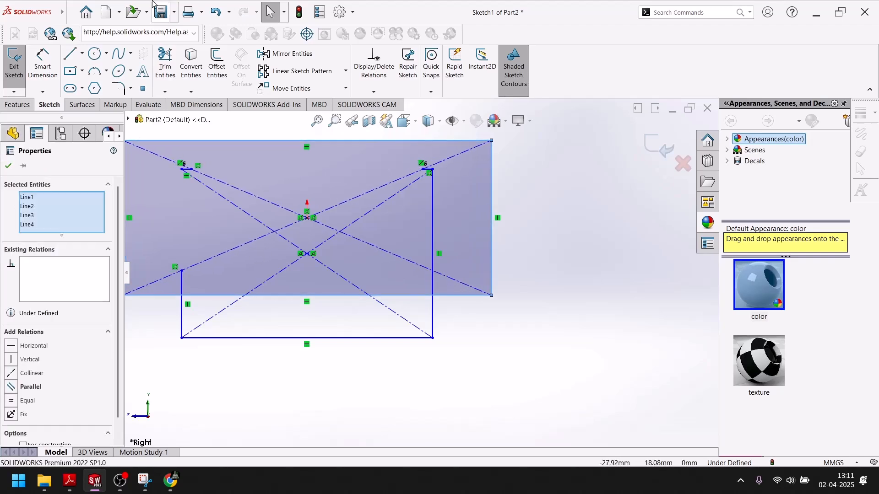
Step: Power-trim the lower rectangle's diagonals, its sides inside the upper rectangle and the shared edge to form a single T-shaped profile
{"action": "left_click", "coordinate": [165, 59]}
{"action": "mouse_move", "coordinate": [298, 235]}
{"action": "left_mouse_down"}
{"action": "mouse_move", "coordinate": [284, 260]}
{"action": "mouse_move", "coordinate": [323, 281]}
{"action": "mouse_move", "coordinate": [341, 264]}
{"action": "mouse_move", "coordinate": [327, 236]}
{"action": "left_mouse_up"}
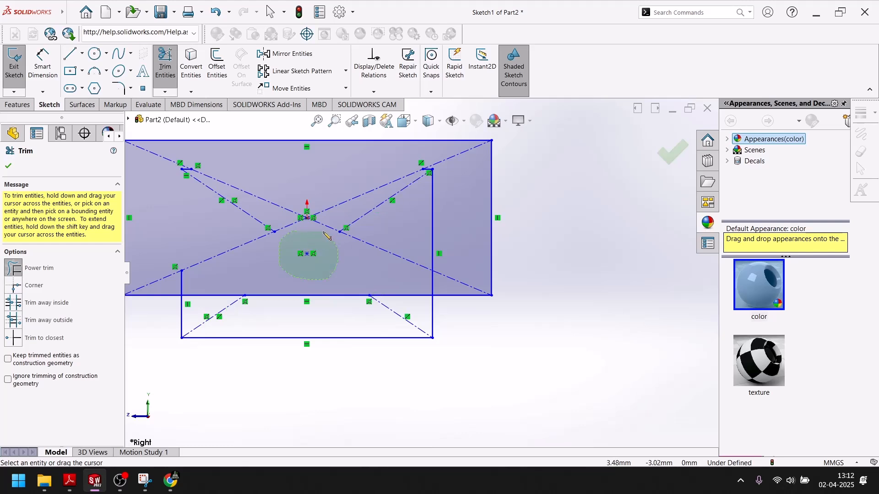
{"action": "left_click_drag", "start_coordinate": [443, 285], "coordinate": [421, 282]}
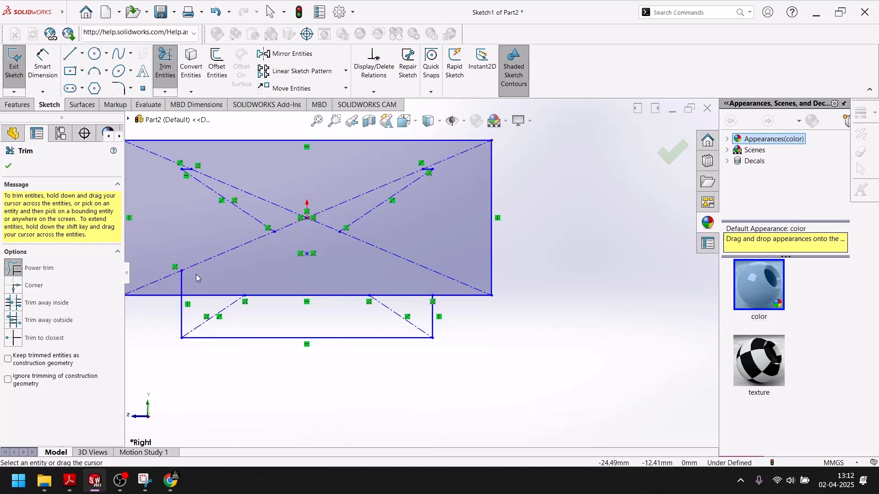
{"action": "left_click_drag", "start_coordinate": [254, 205], "coordinate": [240, 215]}
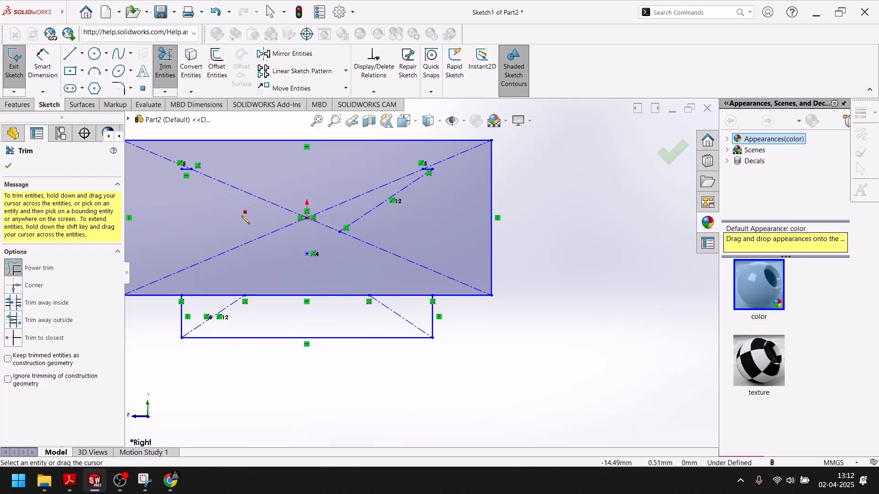
{"action": "left_click_drag", "start_coordinate": [352, 212], "coordinate": [339, 260]}
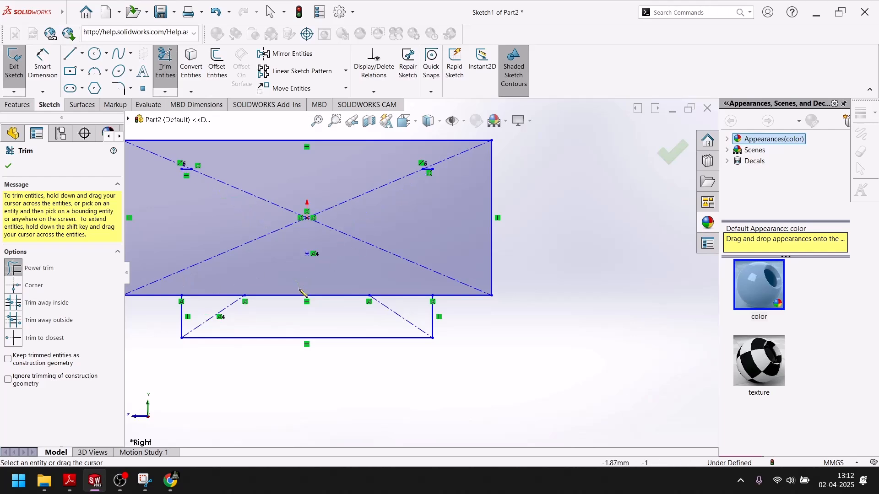
{"action": "mouse_move", "coordinate": [233, 277]}
{"action": "left_mouse_down"}
{"action": "mouse_move", "coordinate": [231, 305]}
{"action": "mouse_move", "coordinate": [280, 317]}
{"action": "mouse_move", "coordinate": [373, 315]}
{"action": "mouse_move", "coordinate": [398, 290]}
{"action": "left_mouse_up"}
{"action": "key", "text": "f"}
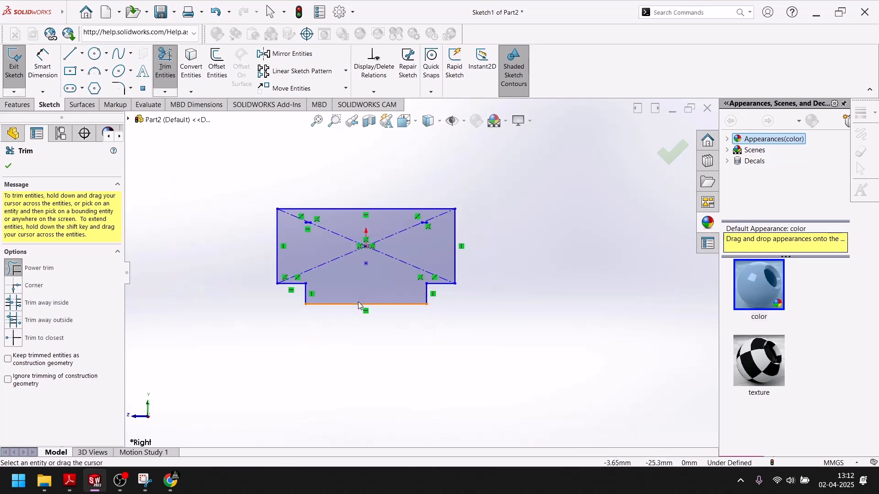
{"action": "left_click", "coordinate": [10, 167]}
Step: Dimension the T-profile's heights from the exercise drawing: 20 mm for the wide upper block and 10 mm for the narrow lower block
{"action": "left_click", "coordinate": [94, 483]}
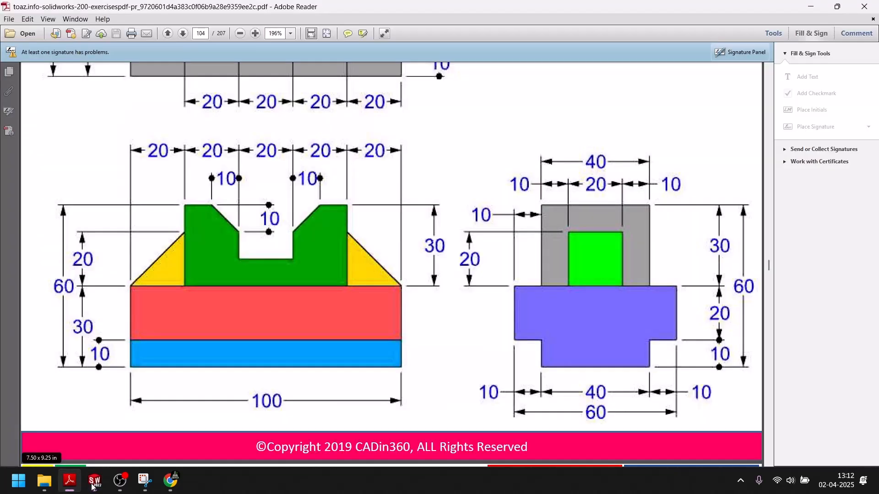
{"action": "left_click", "coordinate": [93, 482]}
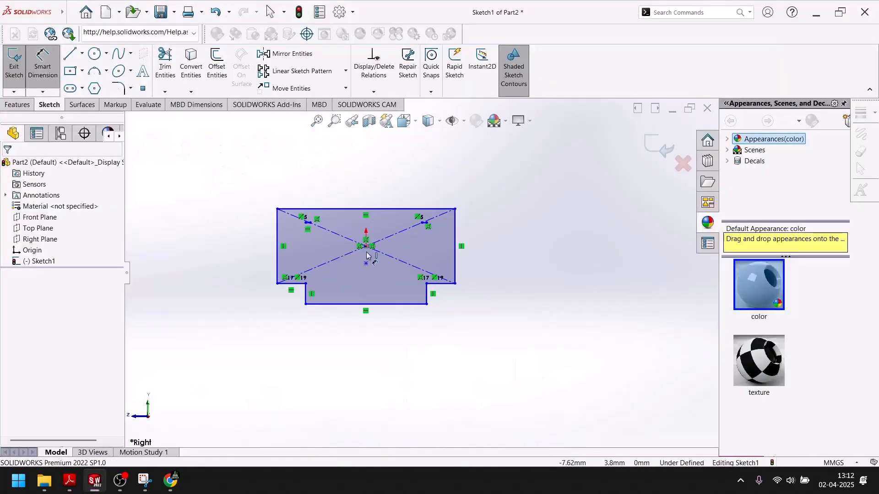
{"action": "left_click", "coordinate": [455, 241]}
{"action": "left_click", "coordinate": [485, 249]}
{"action": "type", "text": "20"}
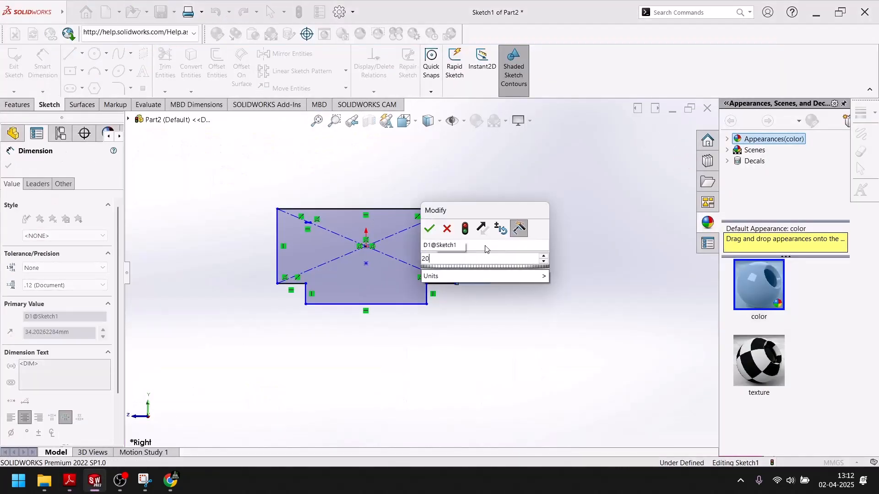
{"action": "key", "text": "Return"}
{"action": "left_click", "coordinate": [430, 298]}
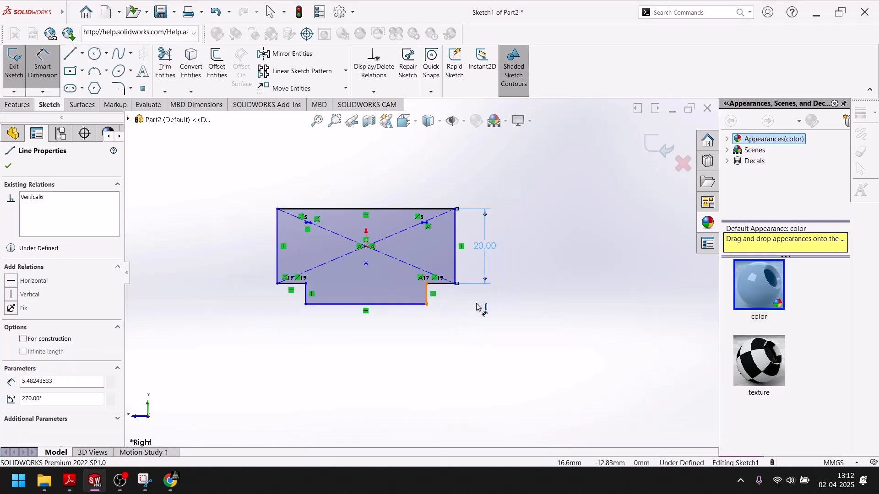
{"action": "left_click", "coordinate": [477, 304]}
{"action": "type", "text": "10"}
{"action": "key", "text": "Return"}
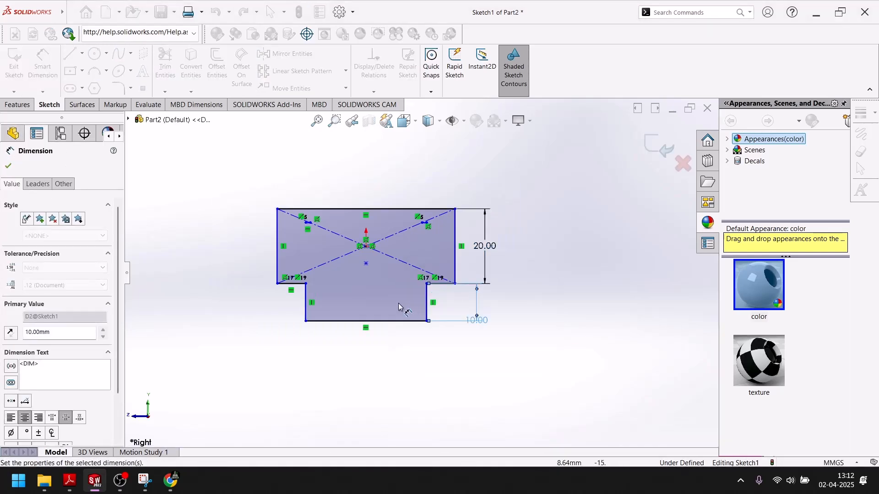
Step: Dimension the T-profile's widths: 60 mm along the top edge and 40 mm along the bottom edge
{"action": "left_click", "coordinate": [352, 209]}
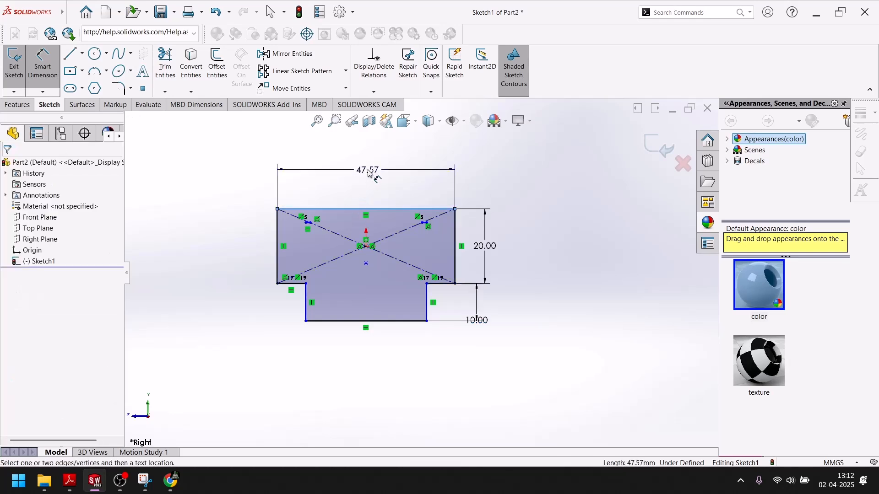
{"action": "left_click", "coordinate": [366, 171]}
{"action": "type", "text": "4"}
{"action": "key", "text": "Return"}
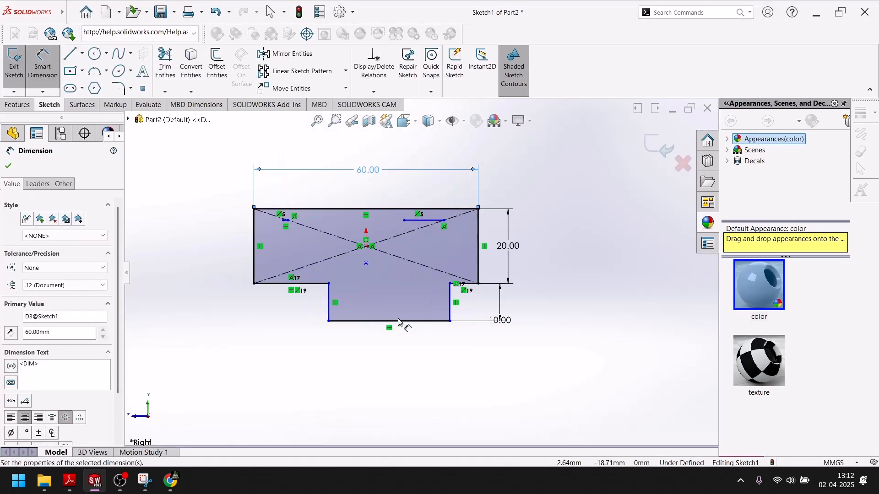
{"action": "left_click", "coordinate": [414, 322]}
{"action": "left_click", "coordinate": [408, 352]}
{"action": "type", "text": "40"}
{"action": "key", "text": "Return"}
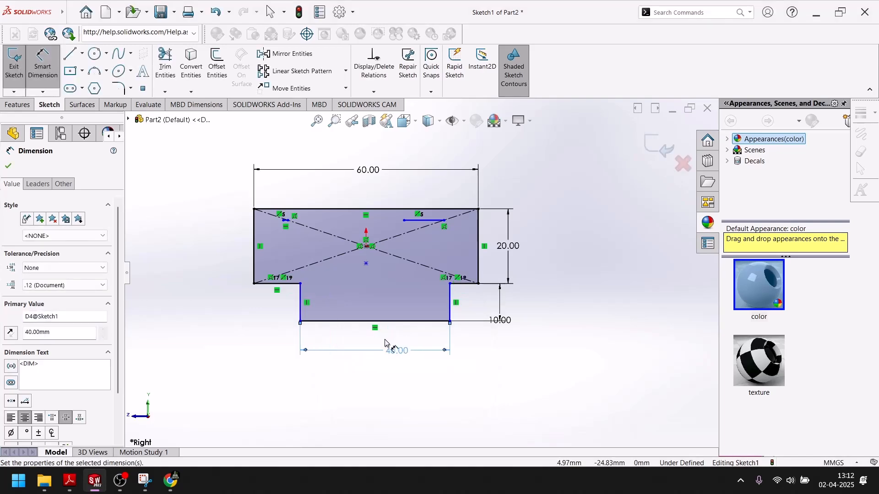
{"action": "left_click", "coordinate": [9, 167]}
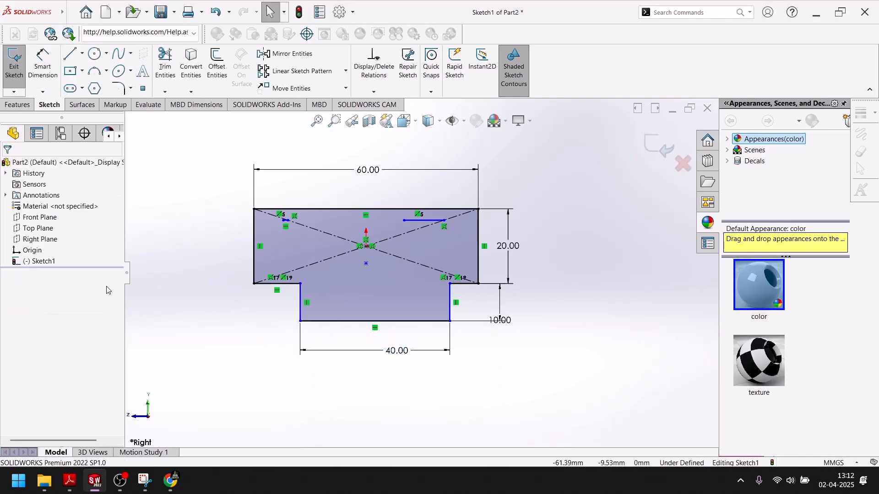
Step: Add an Equal relation between the two short shoulder edges of the T-profile
{"action": "left_click", "coordinate": [268, 285]}
{"action": "left_click", "coordinate": [463, 284], "text": "ctrl"}
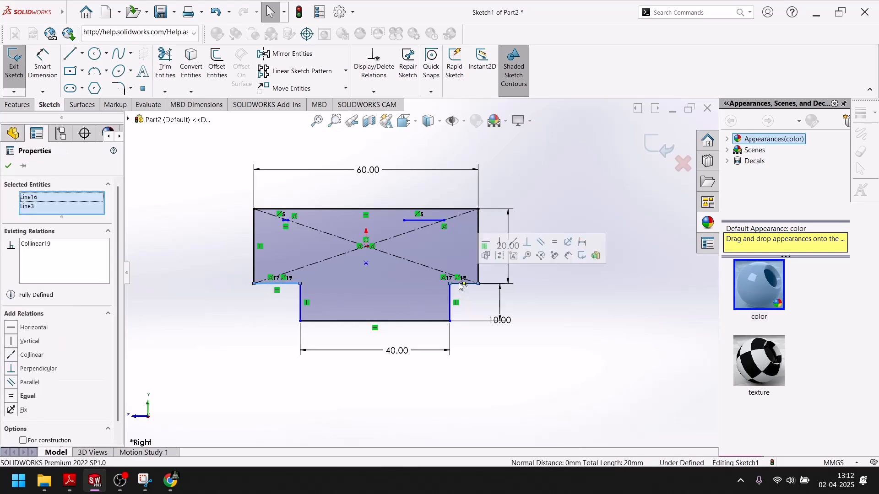
{"action": "left_click", "coordinate": [555, 241]}
{"action": "left_click", "coordinate": [583, 360]}
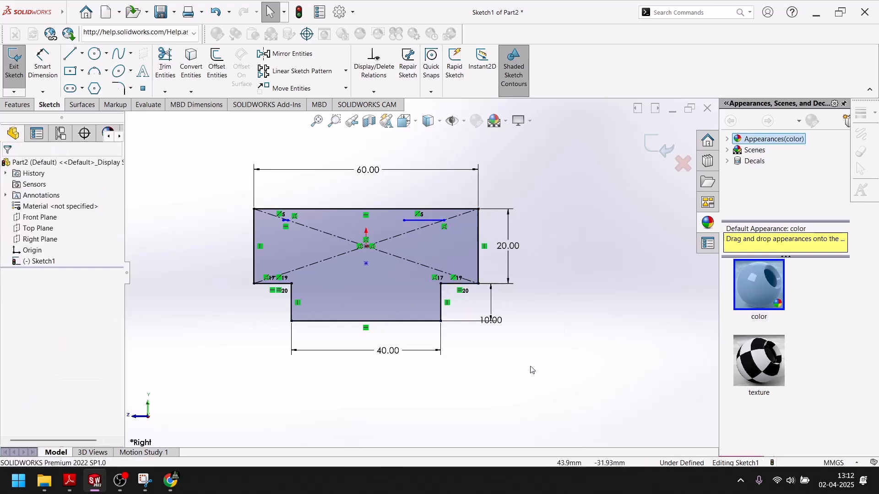
Step: Power-trim the two stray short horizontal lines inside the wide upper block of the T-profile
{"action": "scroll", "coordinate": [399, 232], "scroll_direction": "down", "scroll_amount": 5}
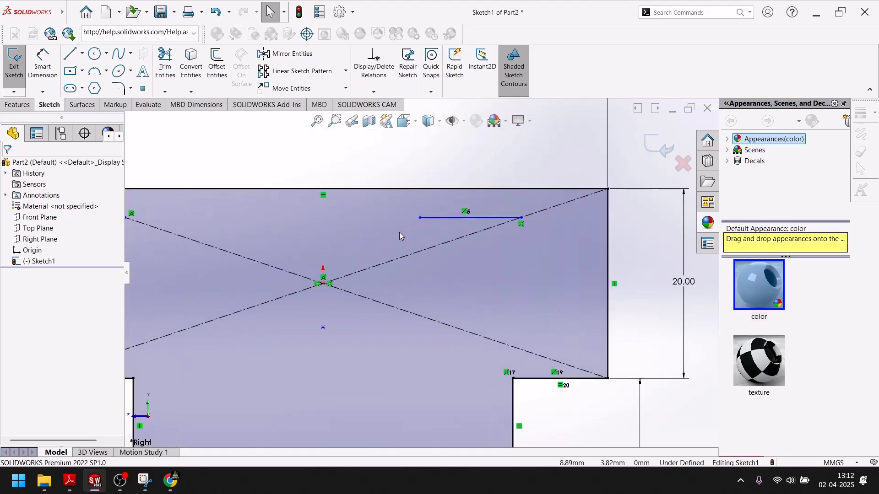
{"action": "scroll", "coordinate": [423, 271], "scroll_direction": "up", "scroll_amount": 1}
{"action": "left_click", "coordinate": [165, 64]}
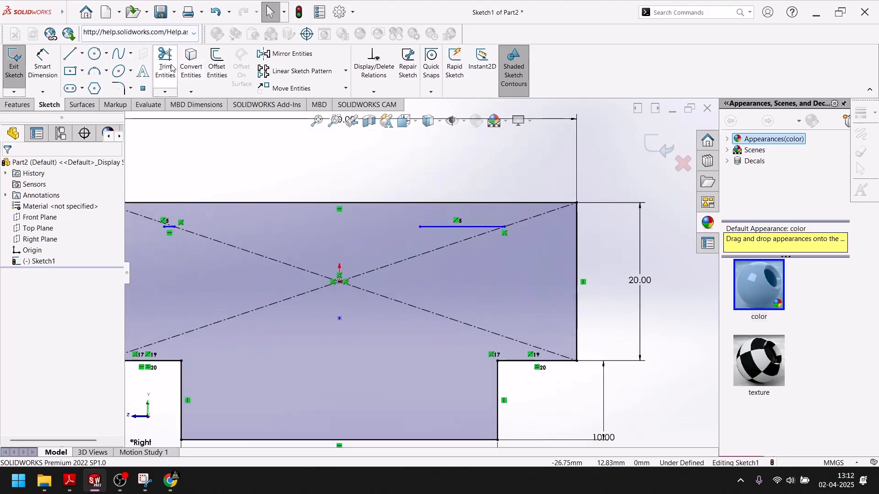
{"action": "left_click_drag", "start_coordinate": [482, 215], "coordinate": [428, 227]}
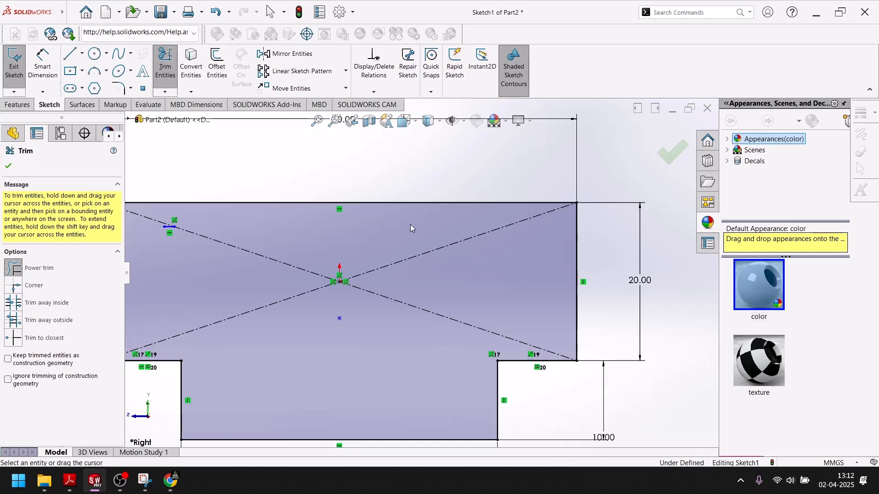
{"action": "scroll", "coordinate": [183, 215], "scroll_direction": "down", "scroll_amount": 4}
{"action": "scroll", "coordinate": [261, 318], "scroll_direction": "down", "scroll_amount": 4}
{"action": "left_click_drag", "start_coordinate": [324, 272], "coordinate": [348, 281]}
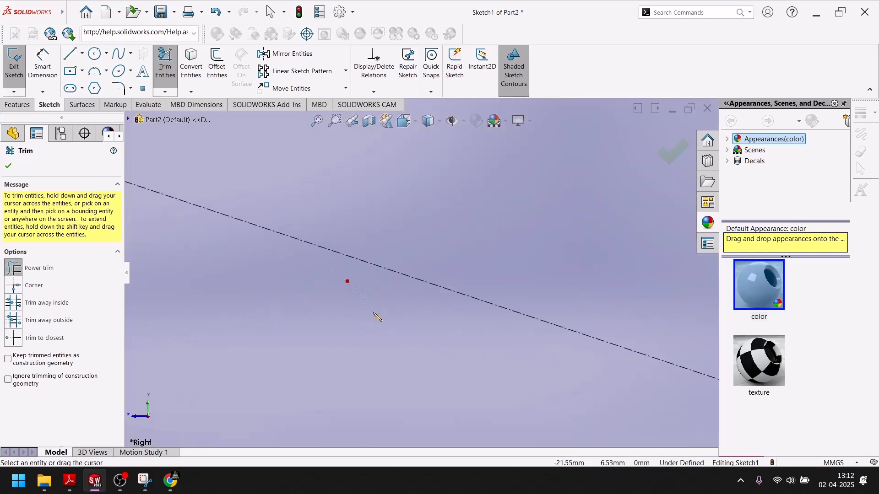
{"action": "scroll", "coordinate": [350, 294], "scroll_direction": "up", "scroll_amount": 2}
{"action": "scroll", "coordinate": [324, 281], "scroll_direction": "up", "scroll_amount": 3}
{"action": "scroll", "coordinate": [467, 316], "scroll_direction": "down", "scroll_amount": 6}
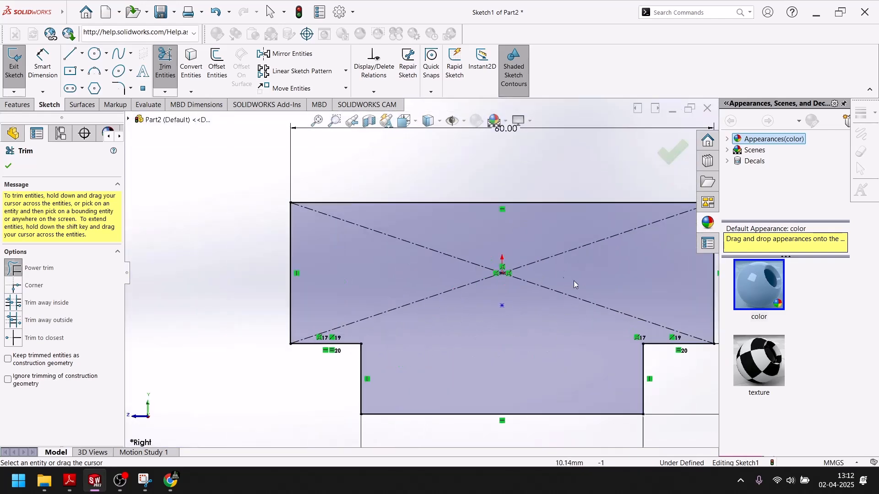
{"action": "key", "text": "f"}
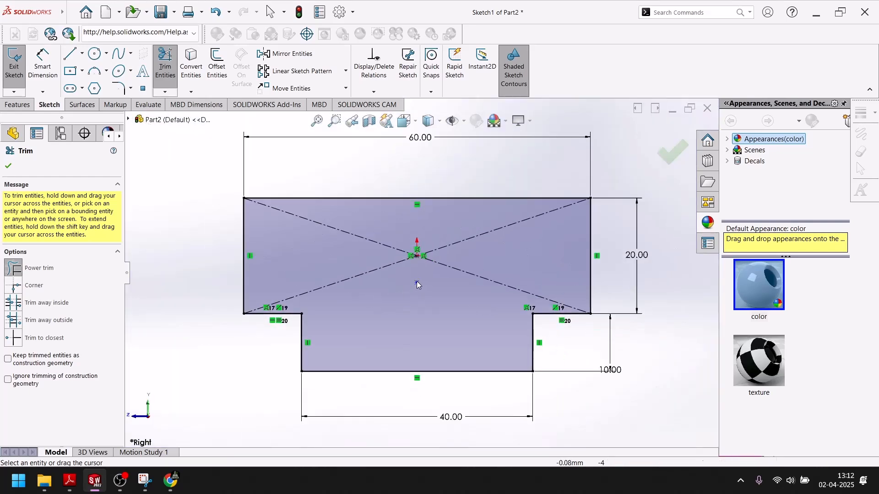
Step: Try to power-trim the stray sketch point below the origin
{"action": "scroll", "coordinate": [414, 288], "scroll_direction": "down", "scroll_amount": 5}
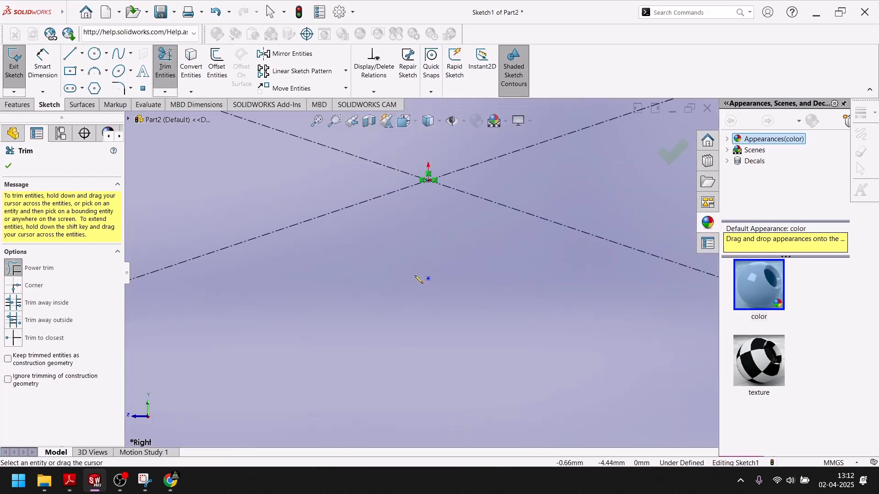
{"action": "left_click_drag", "start_coordinate": [428, 279], "coordinate": [434, 292]}
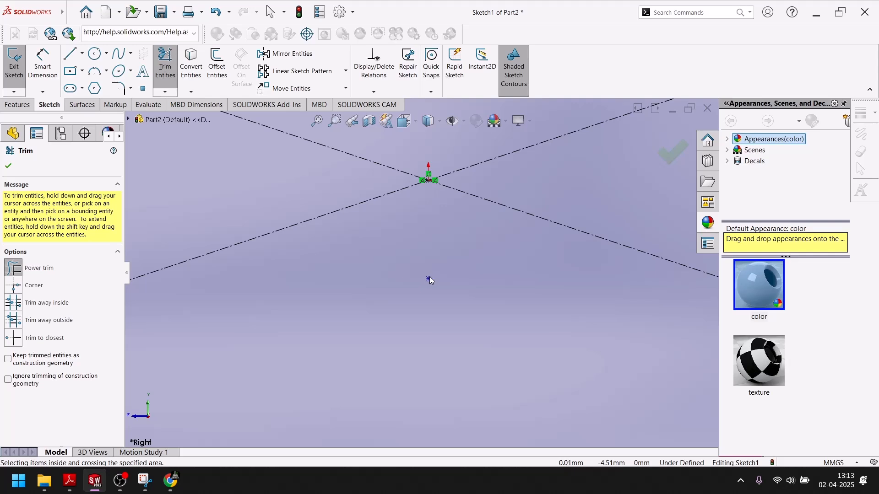
{"action": "left_click", "coordinate": [7, 166]}
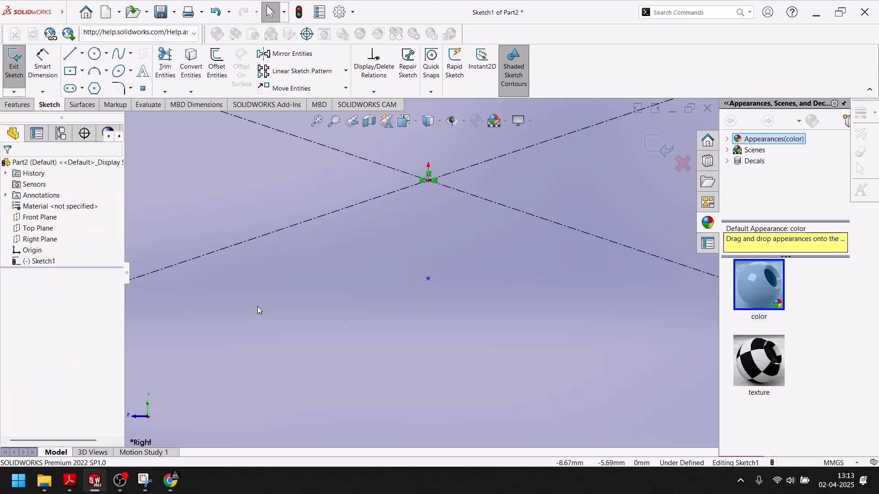
{"action": "key", "text": "f"}
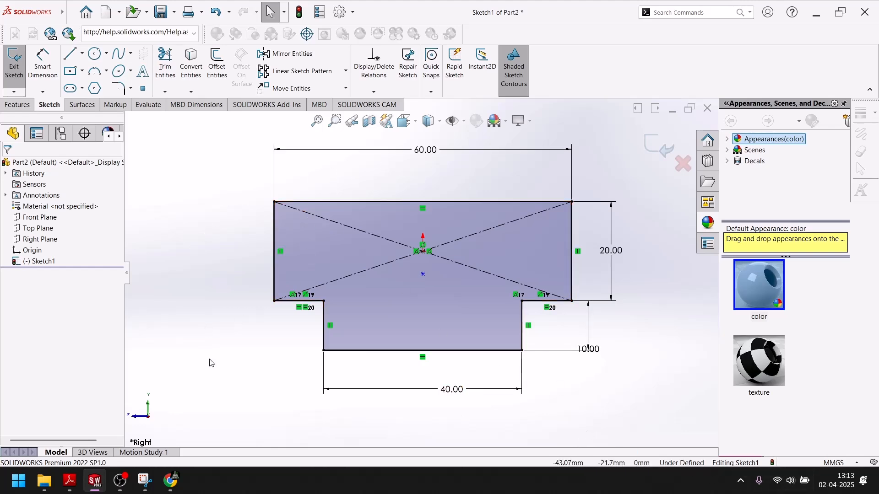
Step: Try to dimension the stray point's distance from the origin, and remove that dimension again
{"action": "scroll", "coordinate": [380, 344], "scroll_direction": "down", "scroll_amount": 5}
{"action": "scroll", "coordinate": [384, 345], "scroll_direction": "up", "scroll_amount": 5}
{"action": "scroll", "coordinate": [485, 213], "scroll_direction": "down", "scroll_amount": 3}
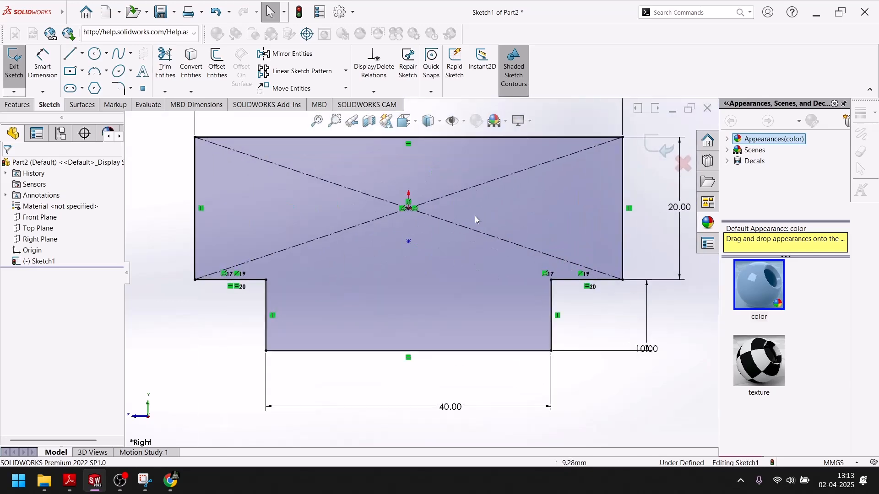
{"action": "left_click", "coordinate": [48, 68]}
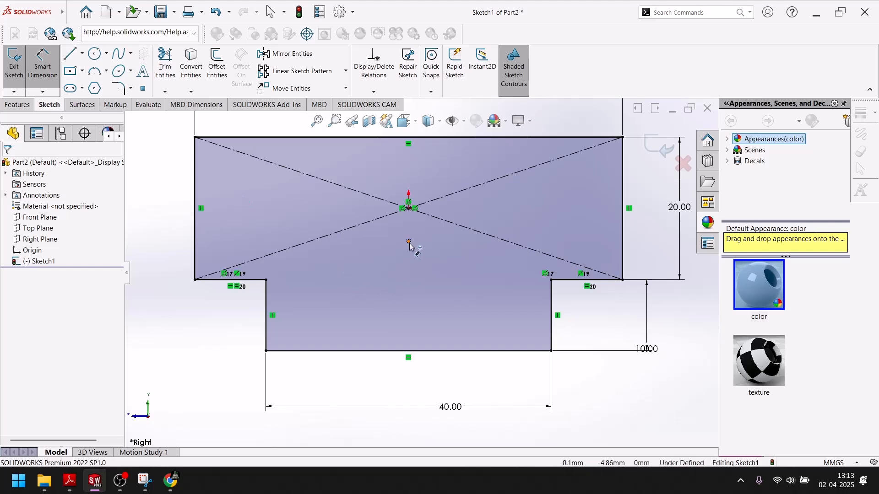
{"action": "left_click", "coordinate": [410, 209]}
{"action": "left_click", "coordinate": [409, 241]}
{"action": "left_click", "coordinate": [432, 274]}
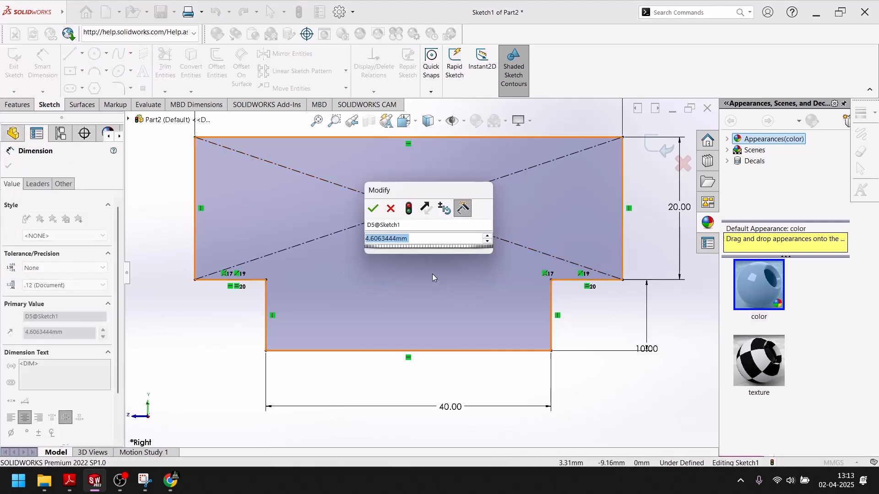
{"action": "left_click", "coordinate": [373, 209]}
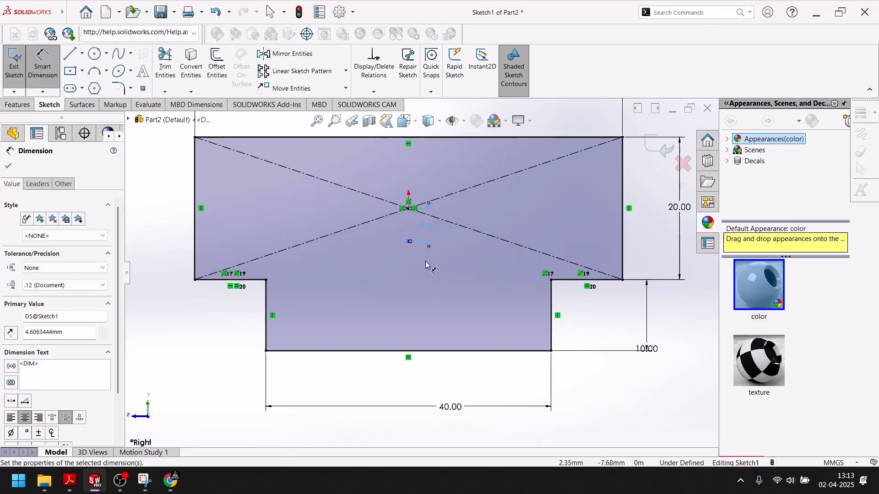
{"action": "key", "text": "Delete"}
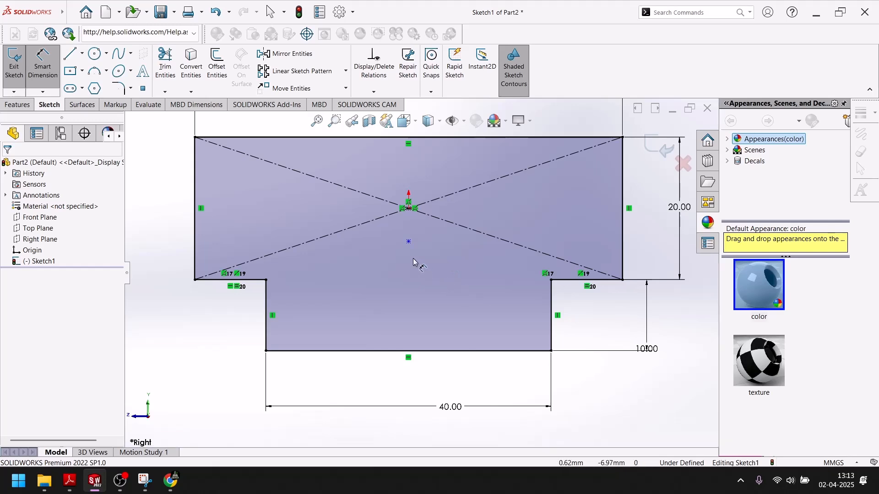
Step: Reposition the 10 mm height dimension's text between its extension lines and leave the Smart Dimension tool
{"action": "left_click_drag", "start_coordinate": [651, 348], "coordinate": [649, 318]}
{"action": "key", "text": "f"}
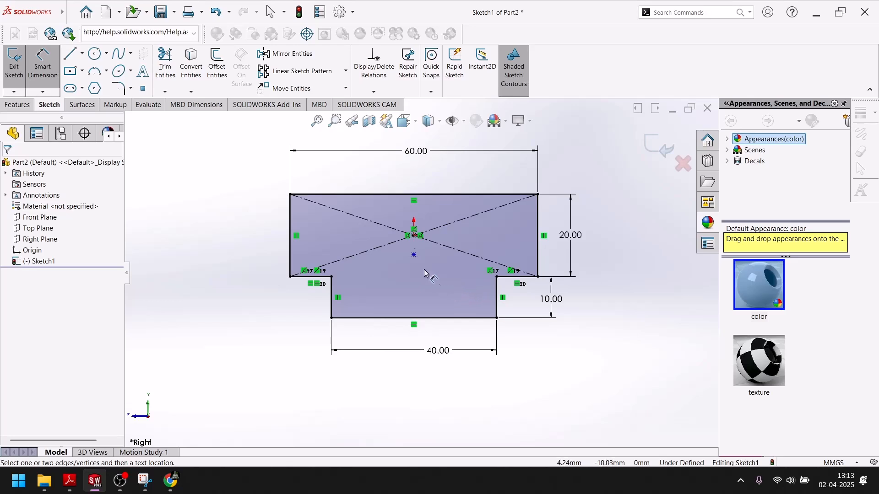
{"action": "scroll", "coordinate": [410, 224], "scroll_direction": "down", "scroll_amount": 3}
{"action": "scroll", "coordinate": [411, 224], "scroll_direction": "up", "scroll_amount": 4}
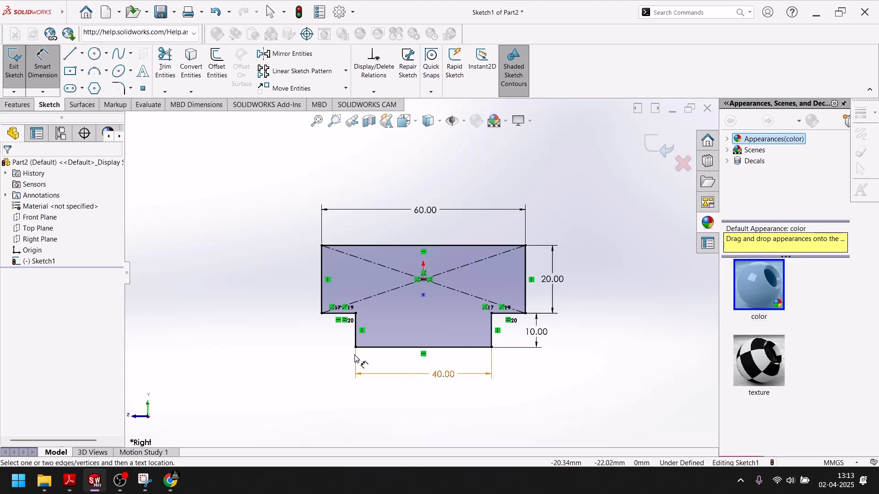
{"action": "key", "text": "Escape"}
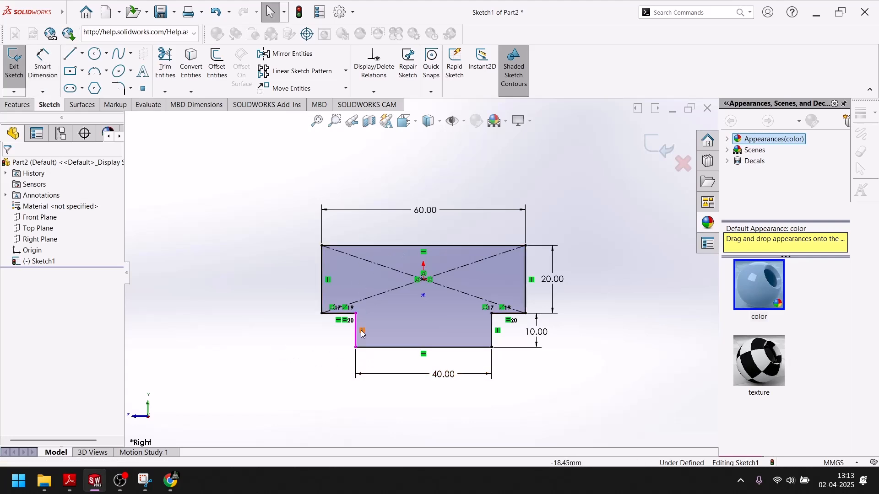
{"action": "left_click", "coordinate": [355, 313]}
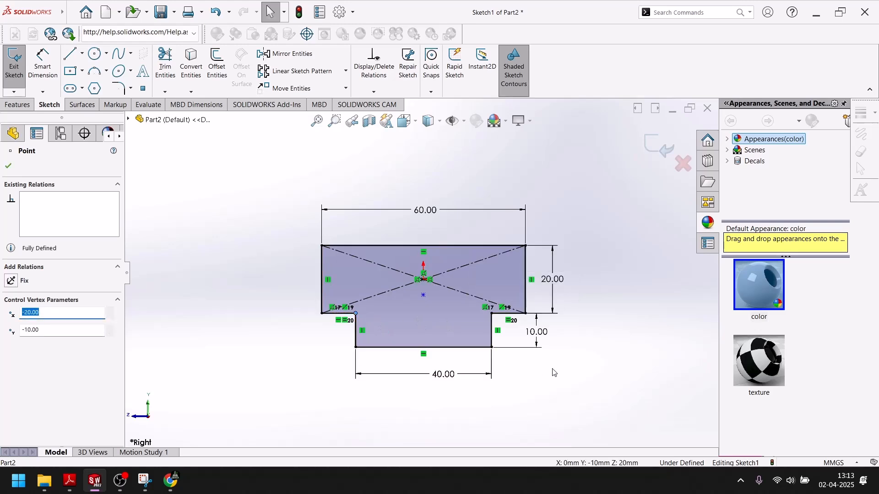
{"action": "key", "text": "Escape"}
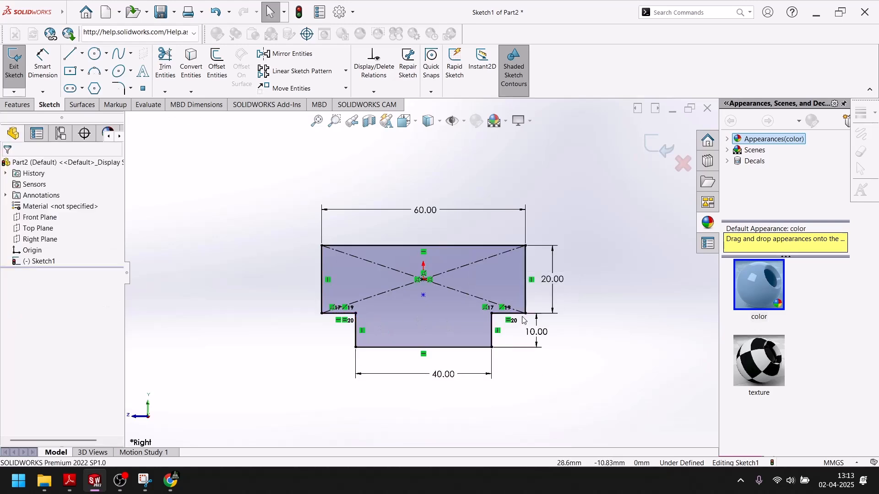
{"action": "left_click", "coordinate": [589, 357]}
Step: Add a Vertical relation between the stray point and the origin
{"action": "scroll", "coordinate": [429, 286], "scroll_direction": "down", "scroll_amount": 5}
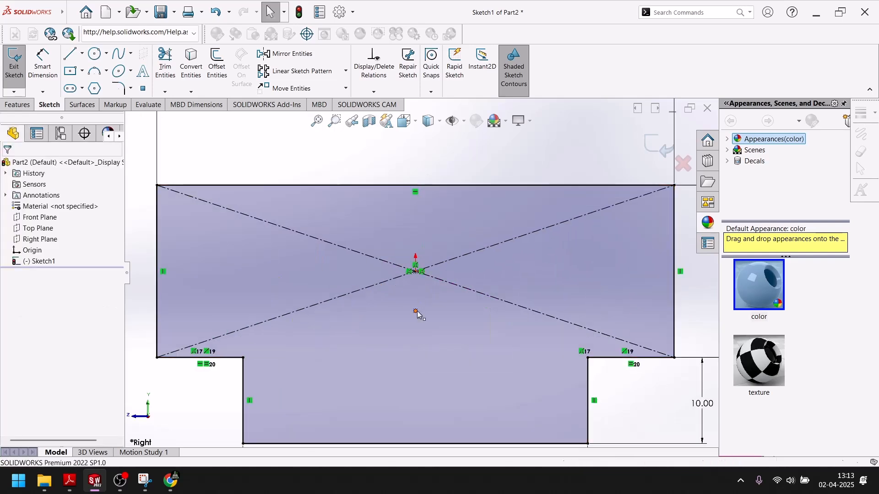
{"action": "left_click", "coordinate": [416, 313]}
{"action": "left_click", "coordinate": [417, 272], "text": "ctrl"}
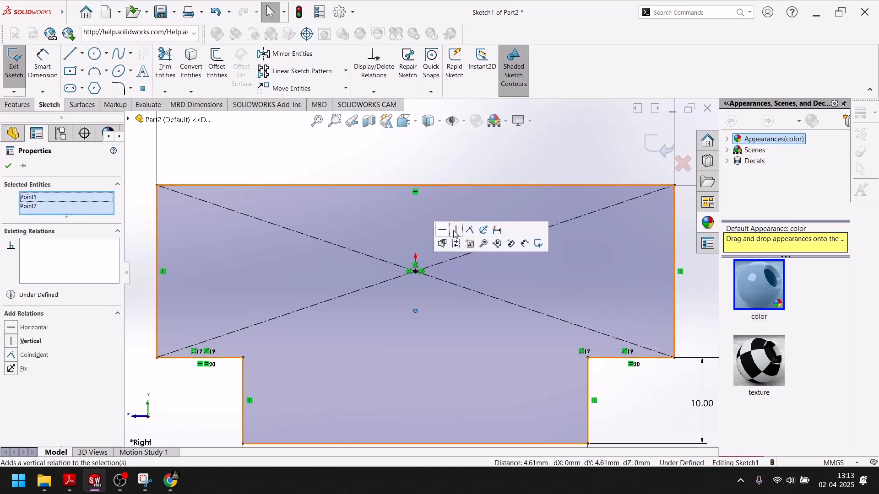
{"action": "left_click", "coordinate": [456, 230]}
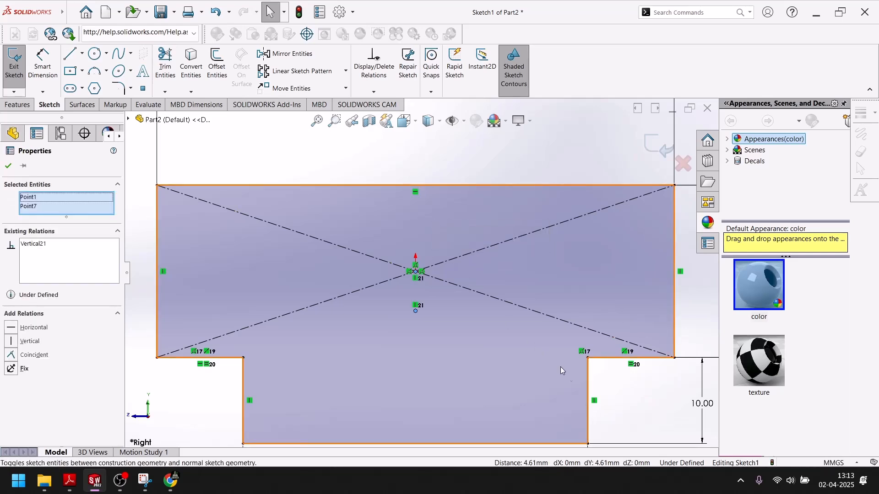
{"action": "left_click", "coordinate": [620, 406]}
Step: Delete the stray point below the origin and exit the T-profile sketch
{"action": "key", "text": "f"}
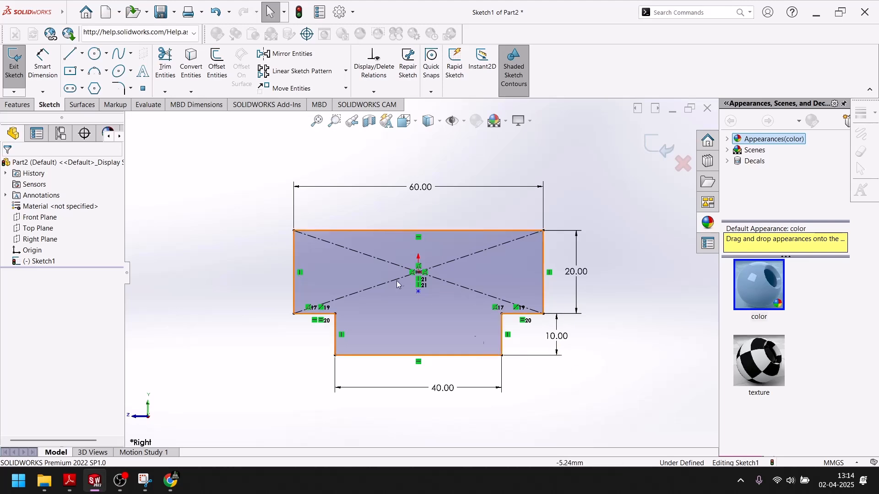
{"action": "scroll", "coordinate": [447, 291], "scroll_direction": "down", "scroll_amount": 5}
{"action": "left_click", "coordinate": [387, 296]}
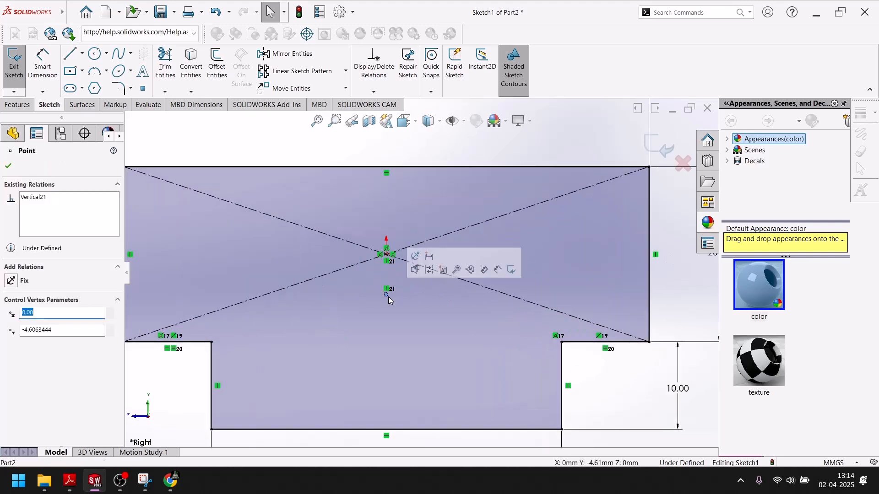
{"action": "key", "text": "Delete"}
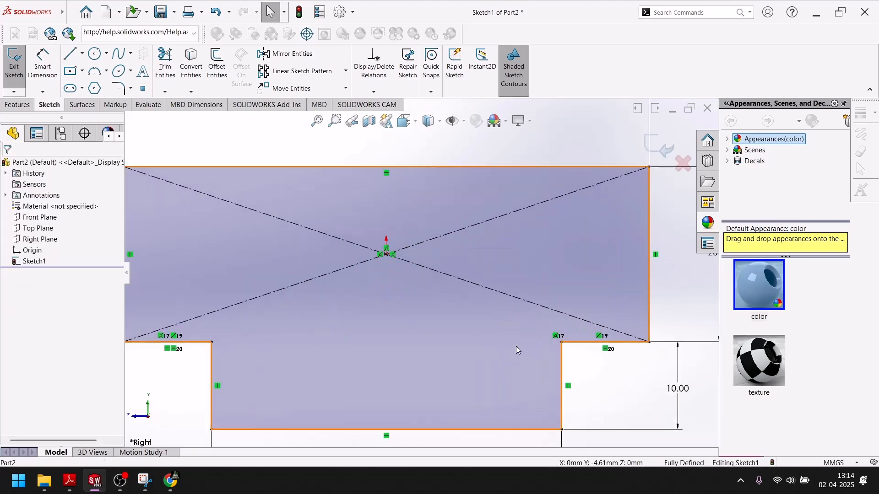
{"action": "key", "text": "f"}
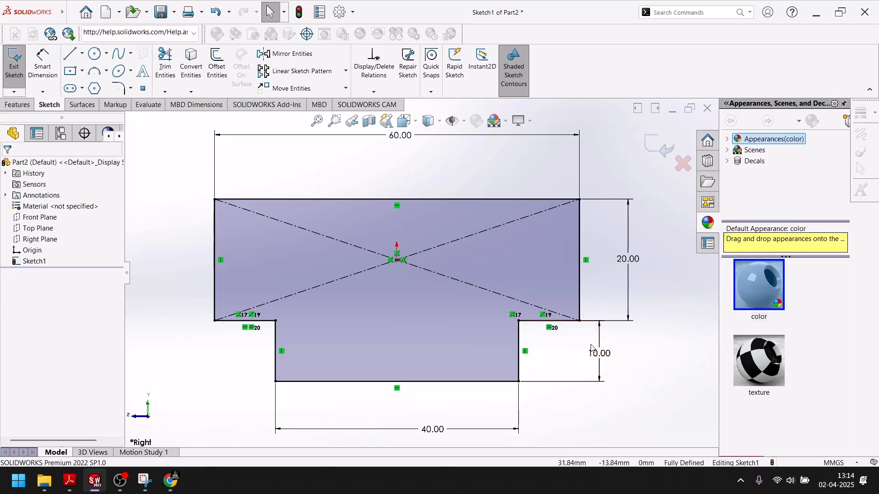
{"action": "left_click", "coordinate": [650, 150]}
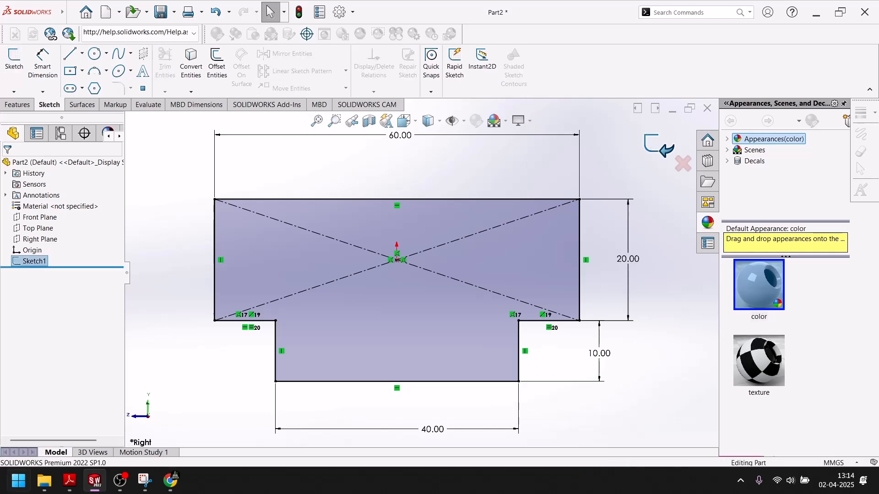
Step: Check the base length in the PDF drawing and extrude the T-shaped profile blind 100 mm in the reversed direction
{"action": "left_click", "coordinate": [93, 486]}
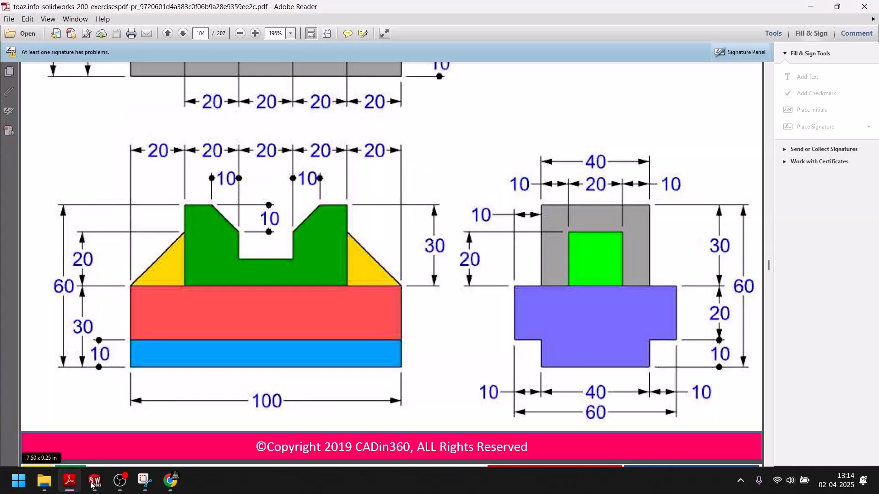
{"action": "left_click", "coordinate": [95, 480]}
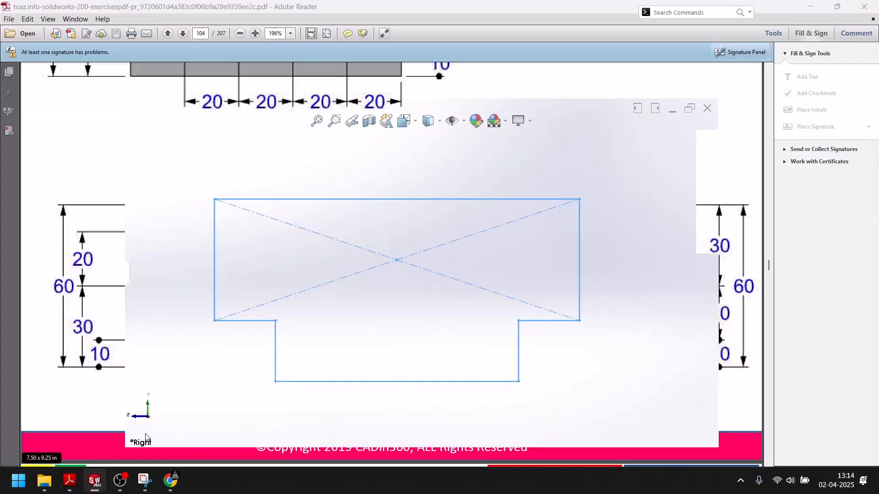
{"action": "left_click", "coordinate": [18, 105]}
{"action": "left_click", "coordinate": [19, 62]}
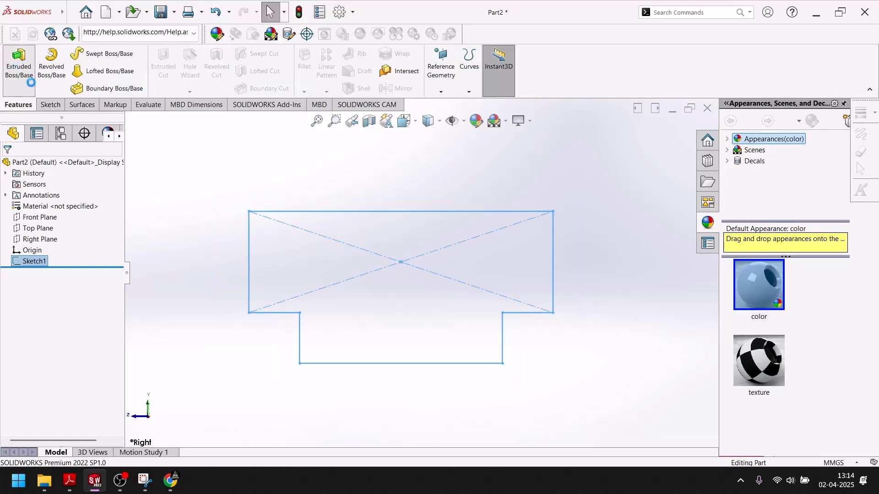
{"action": "type", "text": "100"}
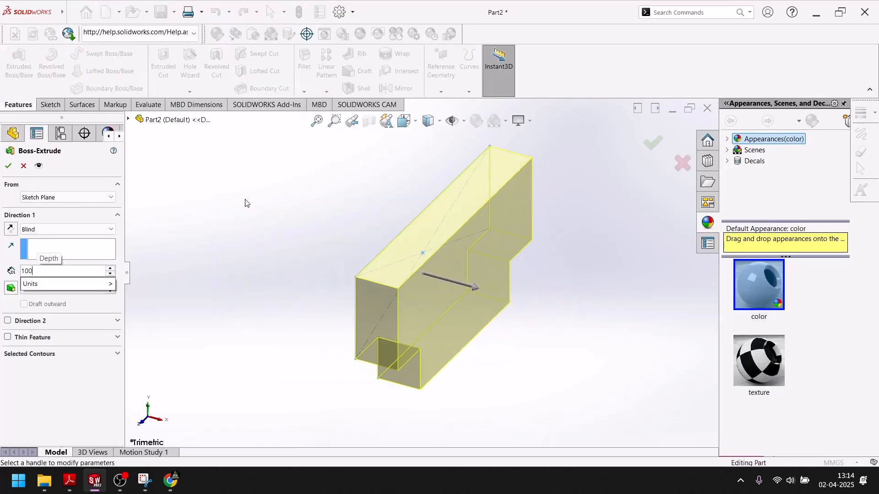
{"action": "key", "text": "Return"}
{"action": "scroll", "coordinate": [247, 204], "scroll_direction": "up", "scroll_amount": 3}
{"action": "scroll", "coordinate": [369, 307], "scroll_direction": "up", "scroll_amount": 4}
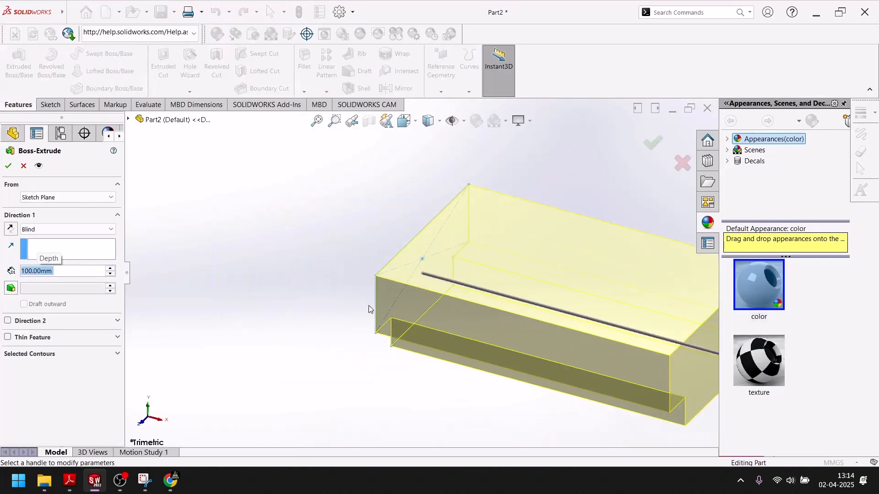
{"action": "left_click", "coordinate": [14, 231]}
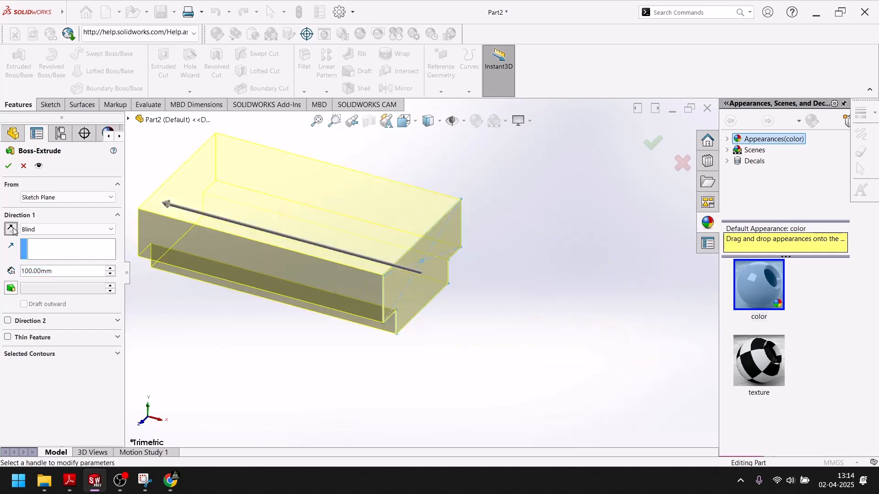
{"action": "left_click", "coordinate": [10, 167]}
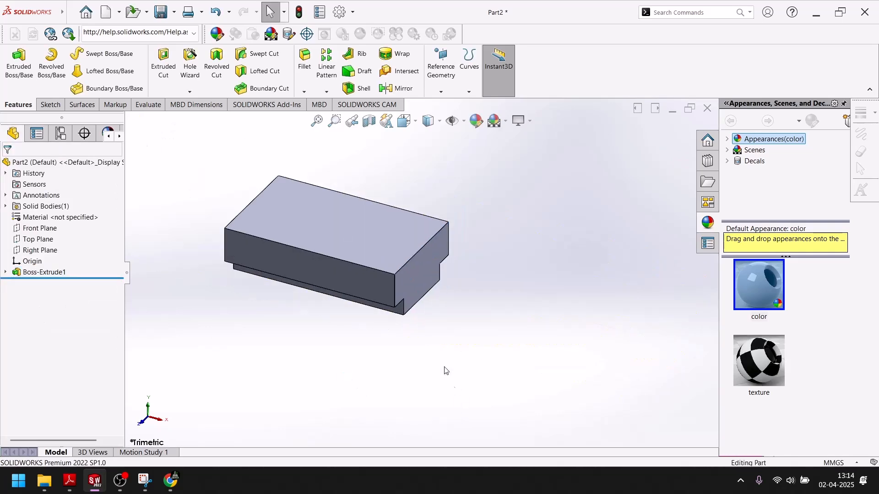
Step: Consult the top and isometric views in the PDF drawing and start a sketch on the base's long upper side face
{"action": "left_click", "coordinate": [350, 264]}
{"action": "left_click", "coordinate": [206, 437]}
{"action": "left_click", "coordinate": [89, 478]}
{"action": "scroll", "coordinate": [302, 358], "scroll_direction": "up", "scroll_amount": 8}
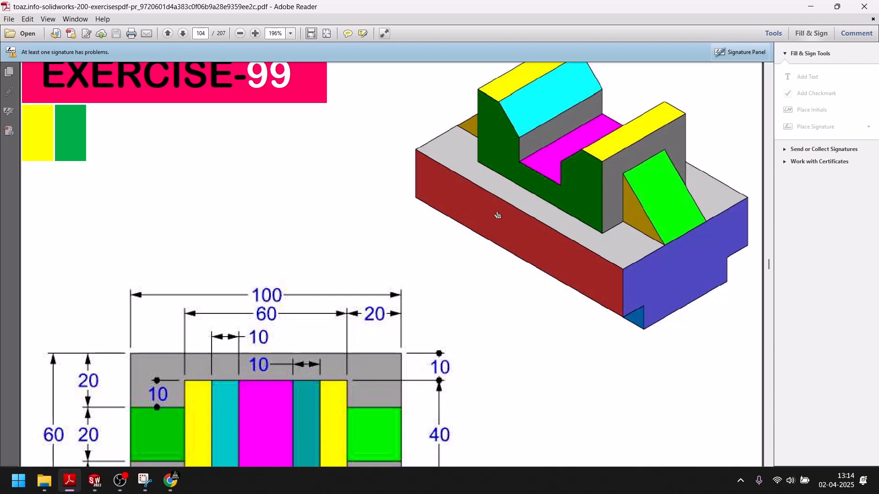
{"action": "scroll", "coordinate": [549, 114], "scroll_direction": "down", "scroll_amount": 5}
{"action": "scroll", "coordinate": [526, 157], "scroll_direction": "up", "scroll_amount": 3}
{"action": "left_click", "coordinate": [95, 481]}
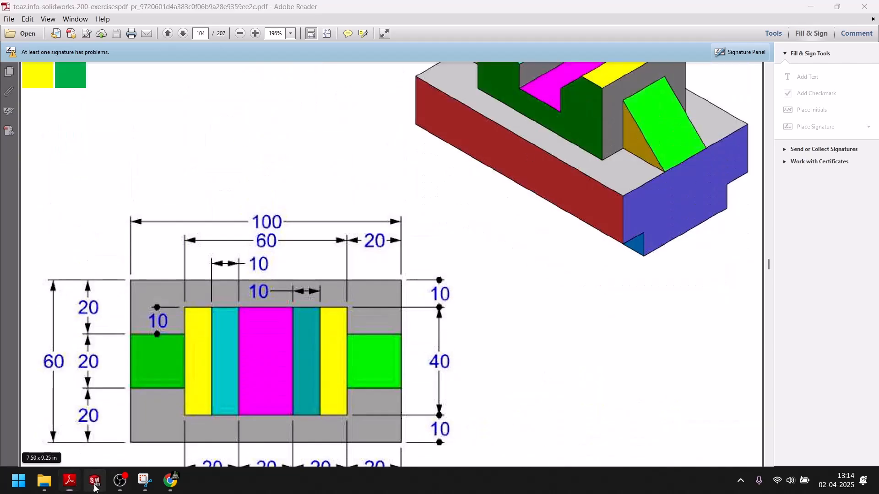
{"action": "left_click", "coordinate": [313, 259]}
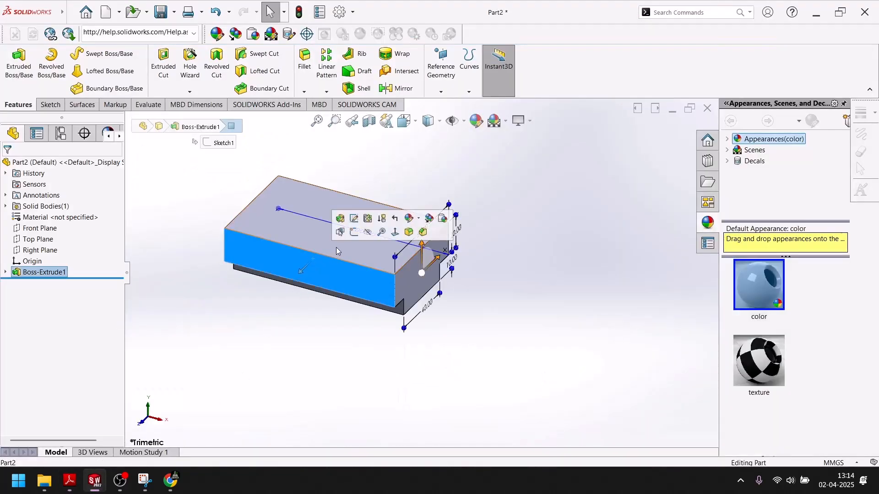
{"action": "left_click", "coordinate": [360, 232]}
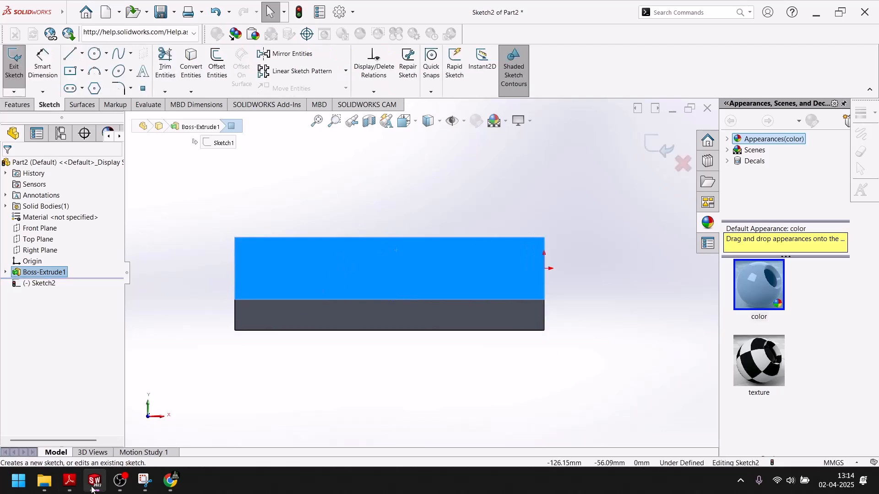
Step: Examine the front and isometric views in the PDF drawing for the shape and dimensions of the notched upper block
{"action": "left_click", "coordinate": [93, 488]}
{"action": "scroll", "coordinate": [263, 339], "scroll_direction": "up", "scroll_amount": 3}
{"action": "scroll", "coordinate": [263, 339], "scroll_direction": "down", "scroll_amount": 8}
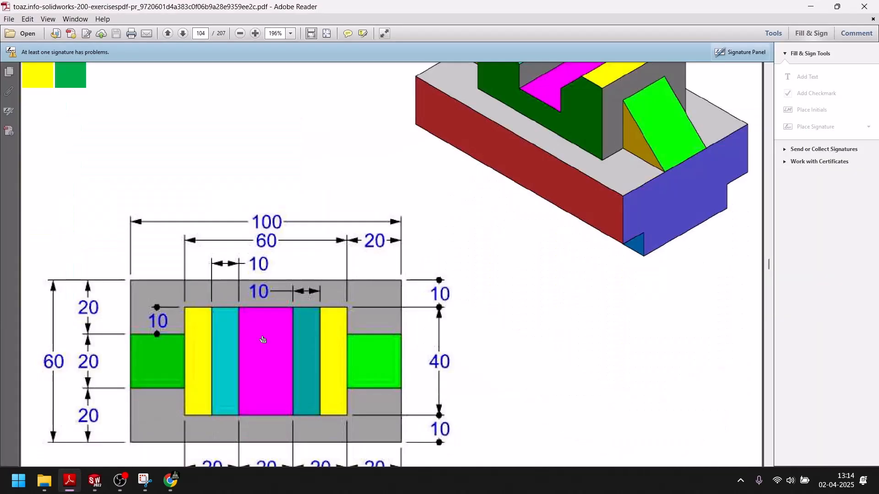
{"action": "scroll", "coordinate": [263, 340], "scroll_direction": "down", "scroll_amount": 4}
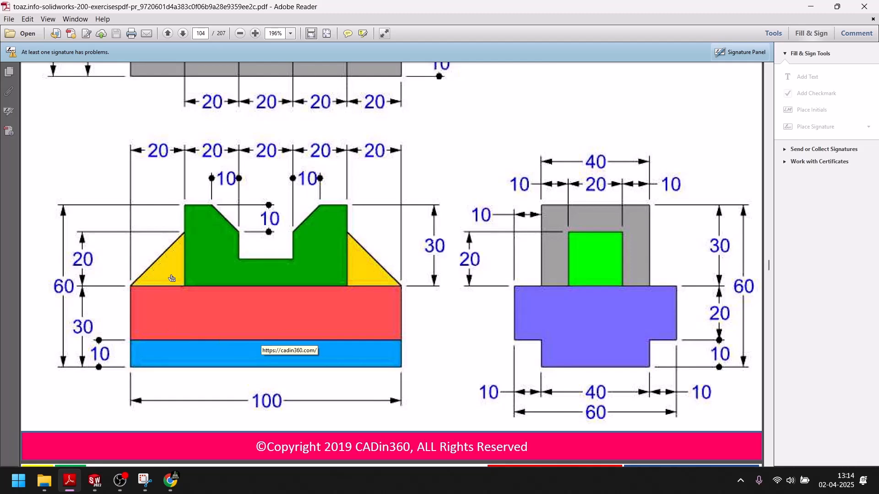
{"action": "scroll", "coordinate": [172, 278], "scroll_direction": "up", "scroll_amount": 13}
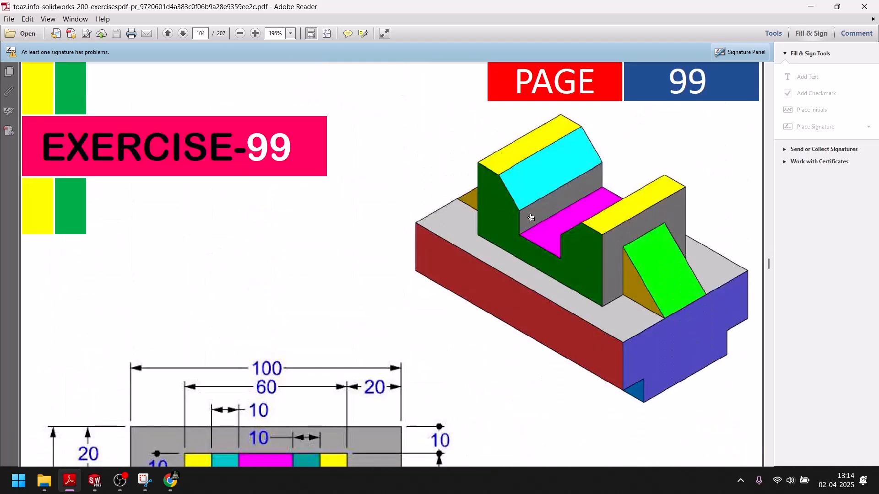
{"action": "scroll", "coordinate": [495, 227], "scroll_direction": "down", "scroll_amount": 12}
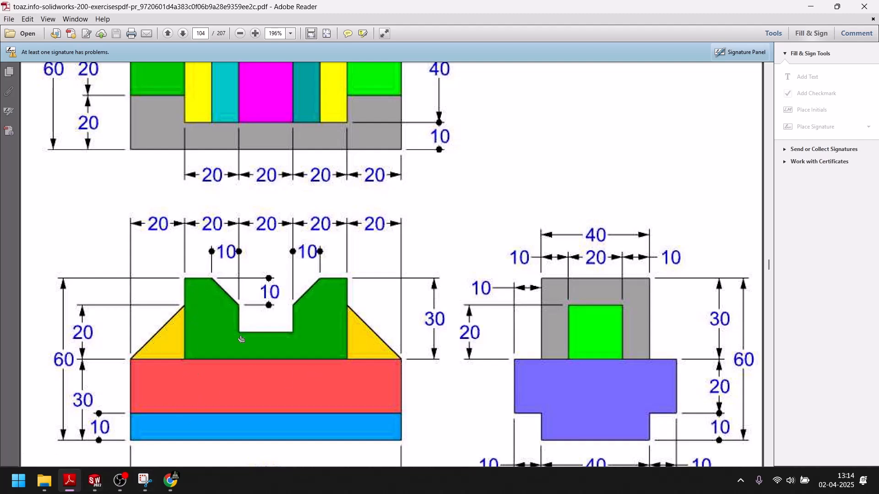
{"action": "left_click", "coordinate": [103, 478]}
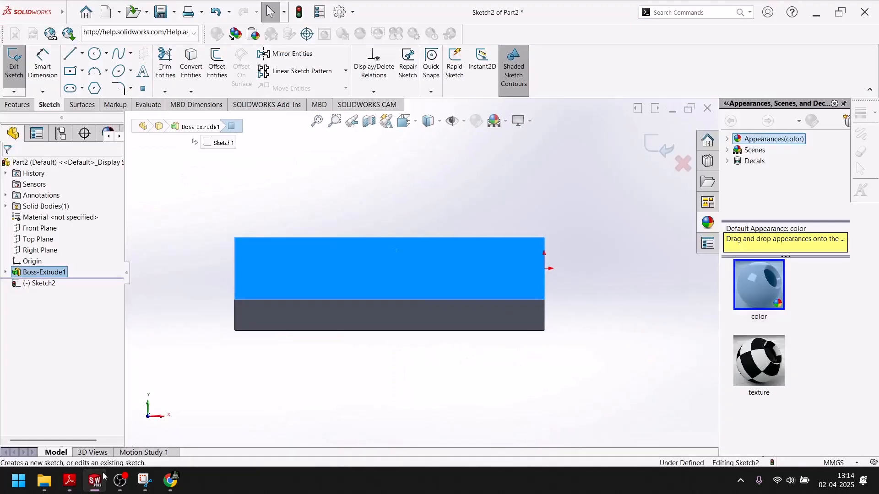
Step: Sketch a closed block profile about 38 mm wide on the base's top edge, with a central notch and sloped upper notch corners
{"action": "left_click", "coordinate": [81, 54]}
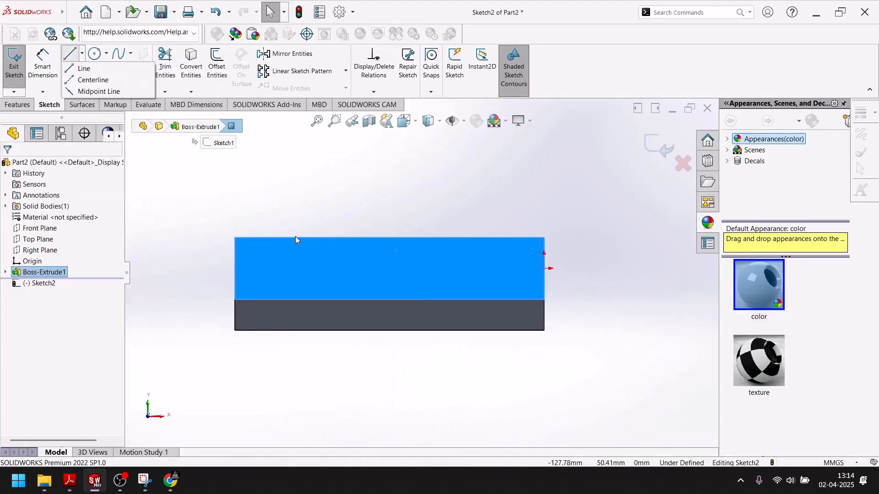
{"action": "left_click", "coordinate": [84, 68]}
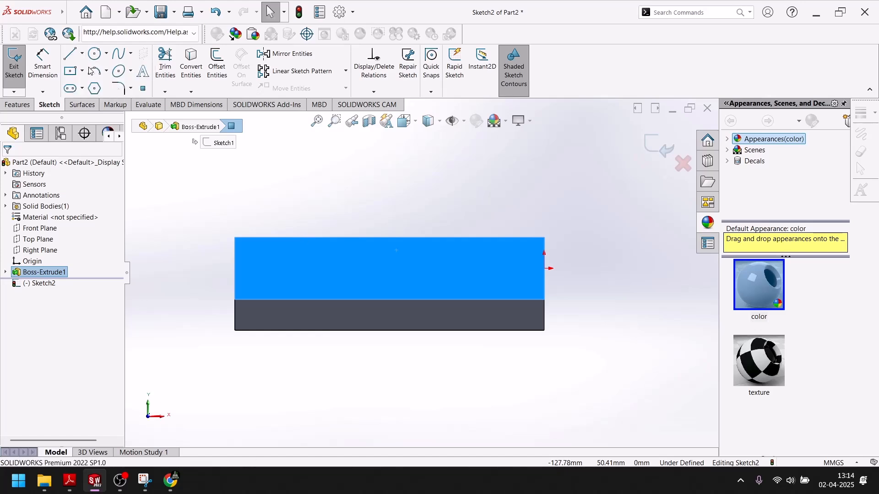
{"action": "left_click", "coordinate": [307, 237]}
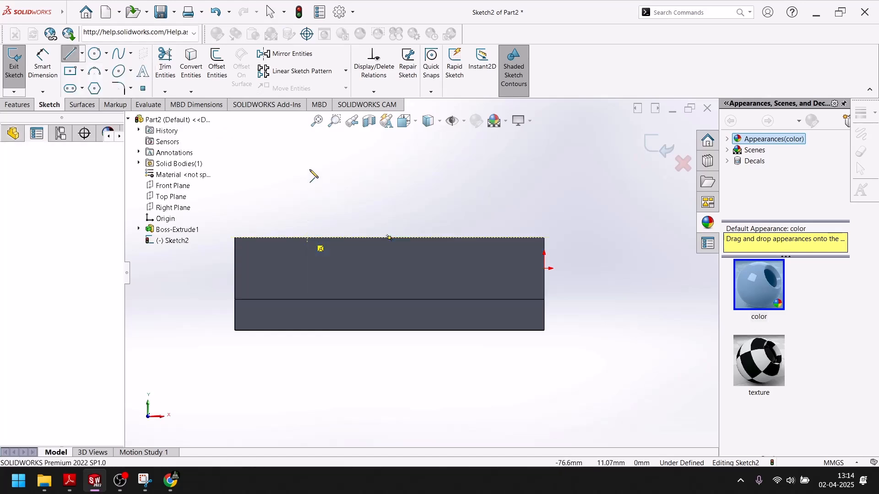
{"action": "left_click", "coordinate": [307, 159]}
{"action": "left_click", "coordinate": [327, 159]}
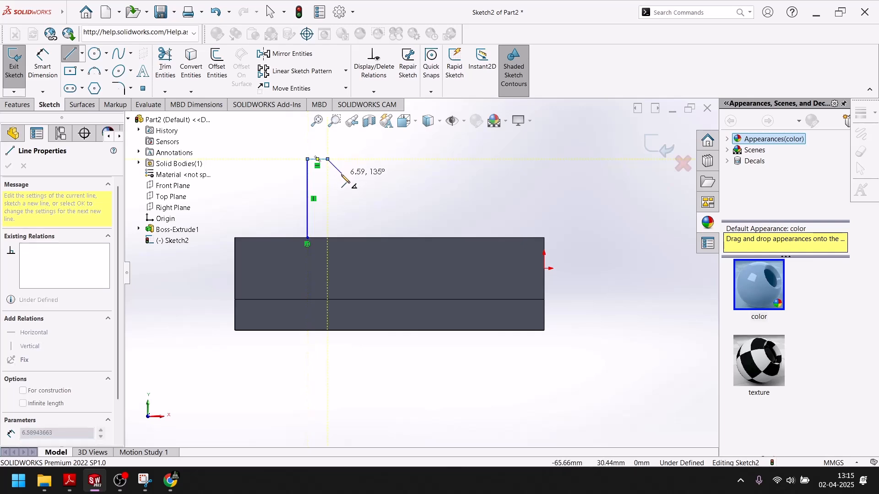
{"action": "left_click", "coordinate": [341, 173]}
{"action": "left_click", "coordinate": [342, 194]}
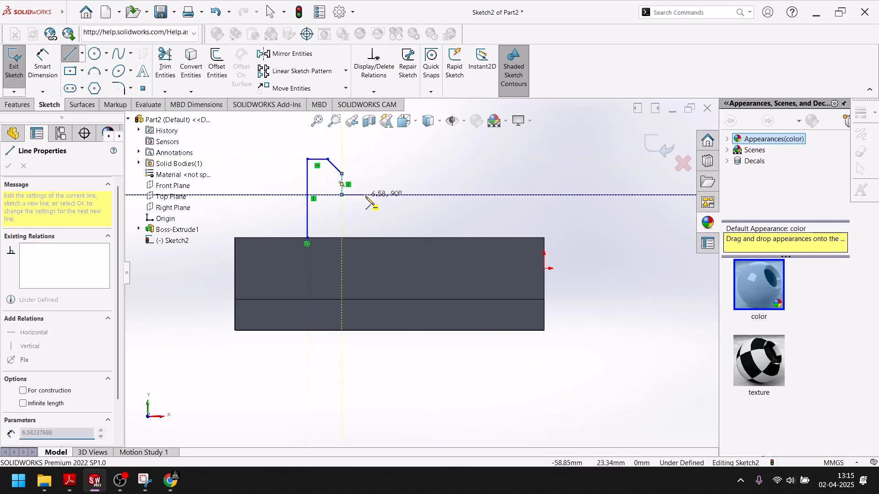
{"action": "left_click", "coordinate": [383, 194]}
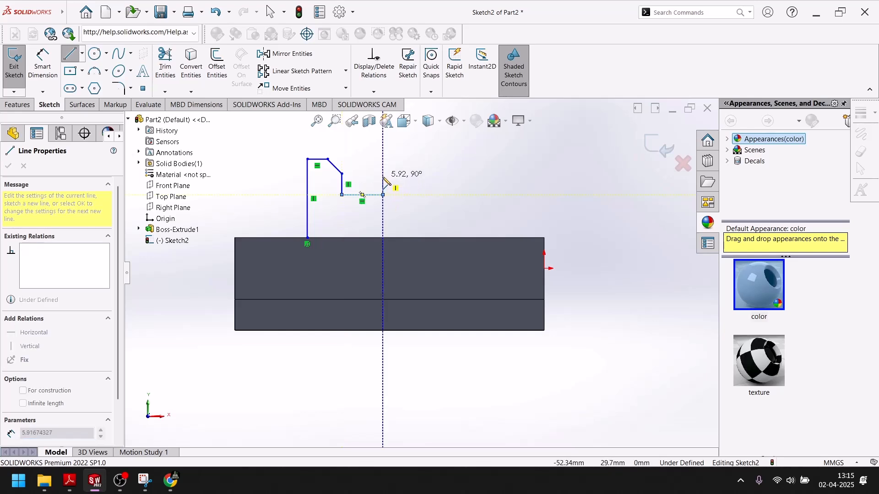
{"action": "left_click", "coordinate": [383, 174]}
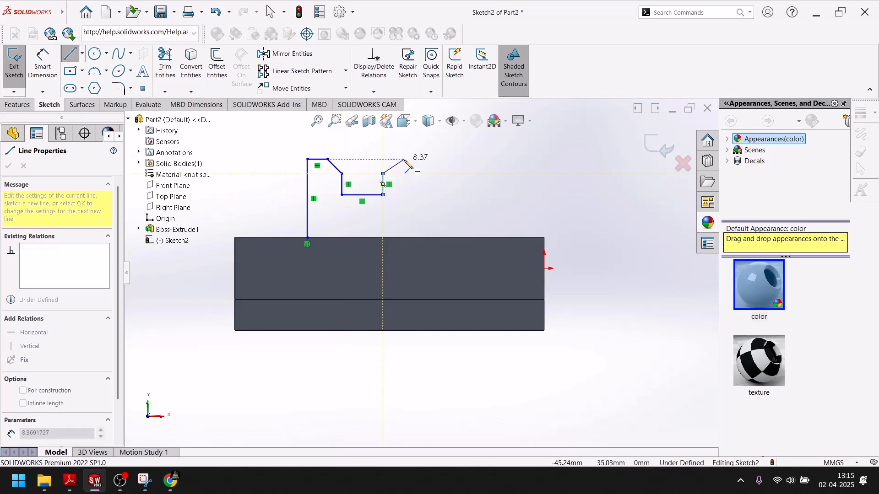
{"action": "left_click", "coordinate": [425, 159]}
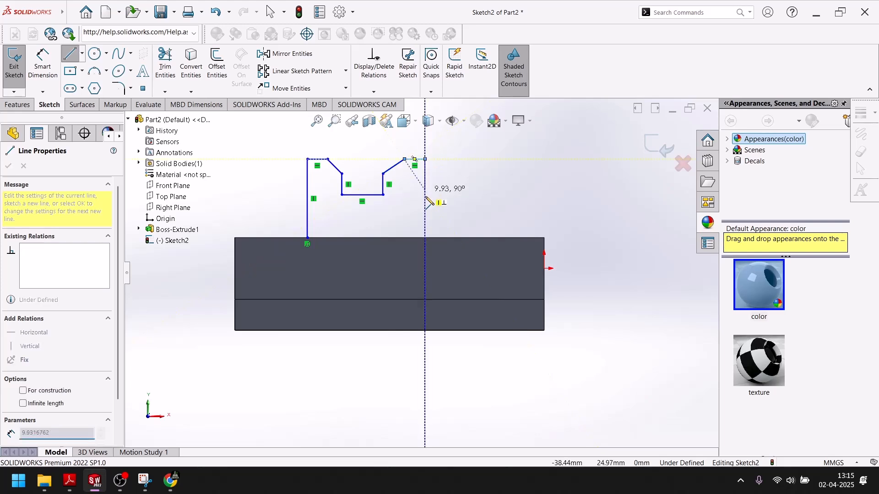
{"action": "left_click", "coordinate": [425, 238]}
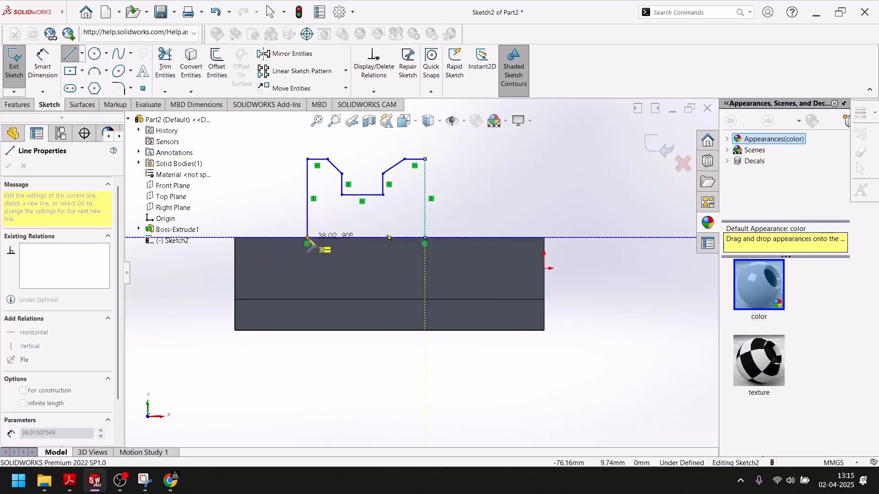
{"action": "left_click", "coordinate": [307, 238]}
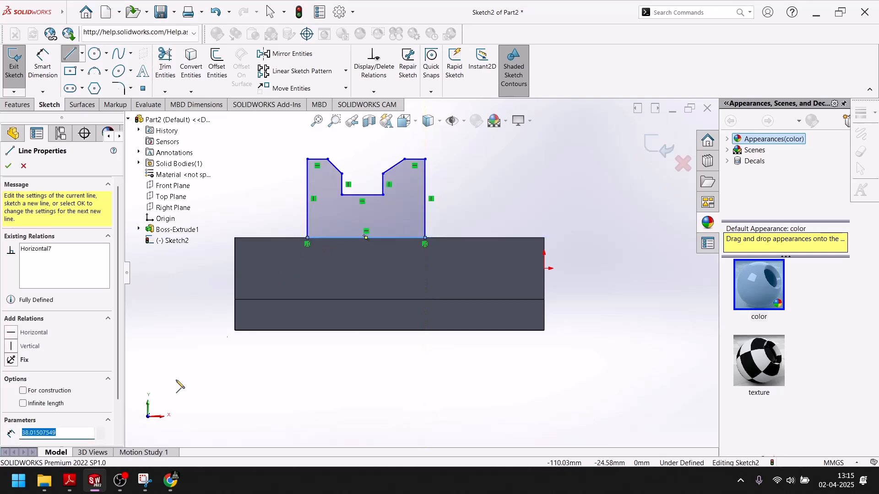
Step: Check the front view in the drawing and dimension the block profile's left side 20 mm from the base's left end
{"action": "left_click", "coordinate": [96, 485]}
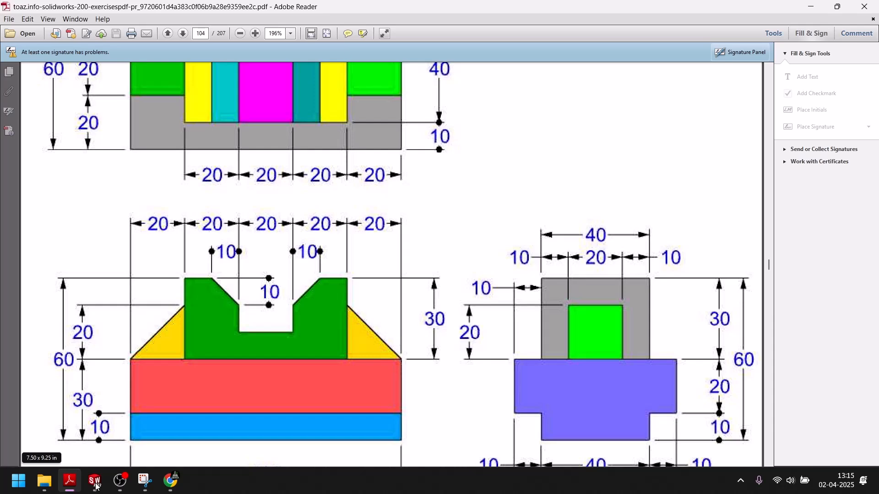
{"action": "left_click", "coordinate": [96, 486]}
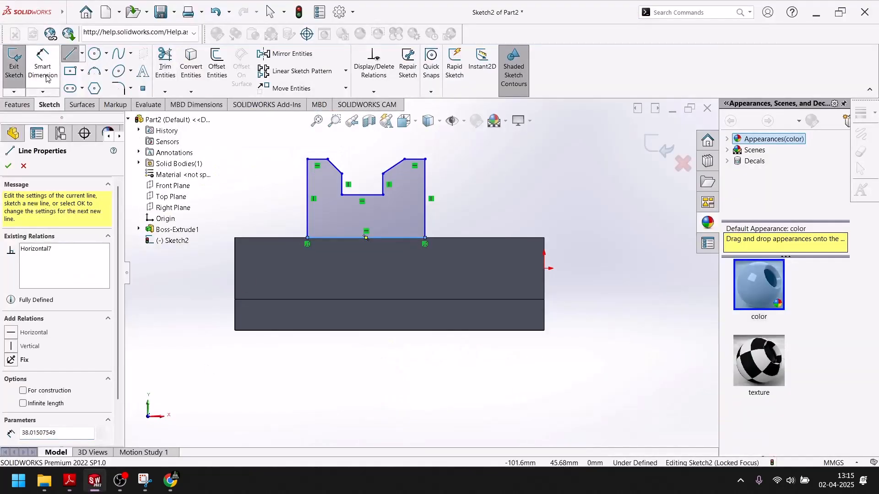
{"action": "left_click", "coordinate": [43, 64]}
{"action": "left_click", "coordinate": [311, 210]}
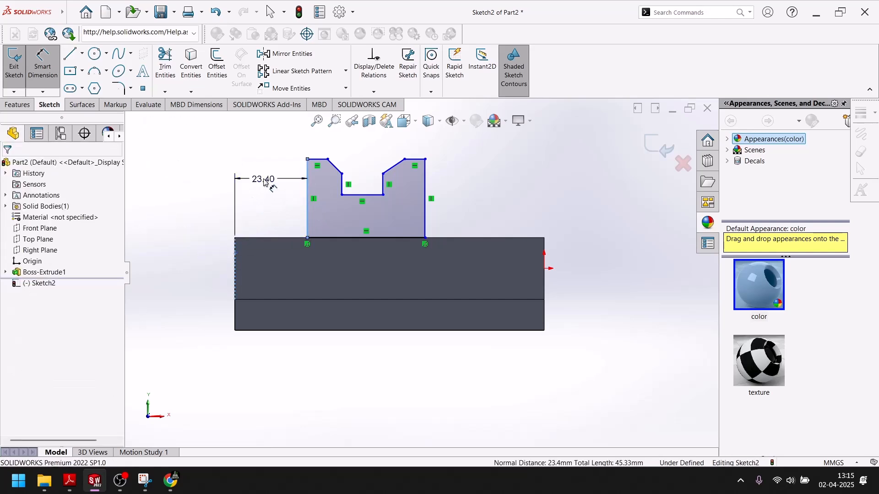
{"action": "left_click", "coordinate": [264, 182]}
{"action": "type", "text": "20"}
{"action": "key", "text": "Return"}
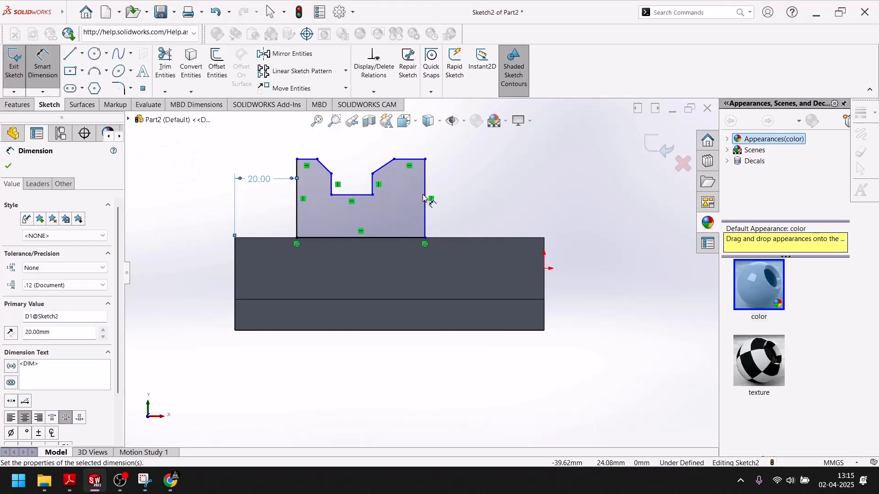
Step: Dimension the block profile's right side 20 mm from the base's right end
{"action": "left_click", "coordinate": [425, 188]}
{"action": "left_click", "coordinate": [544, 254]}
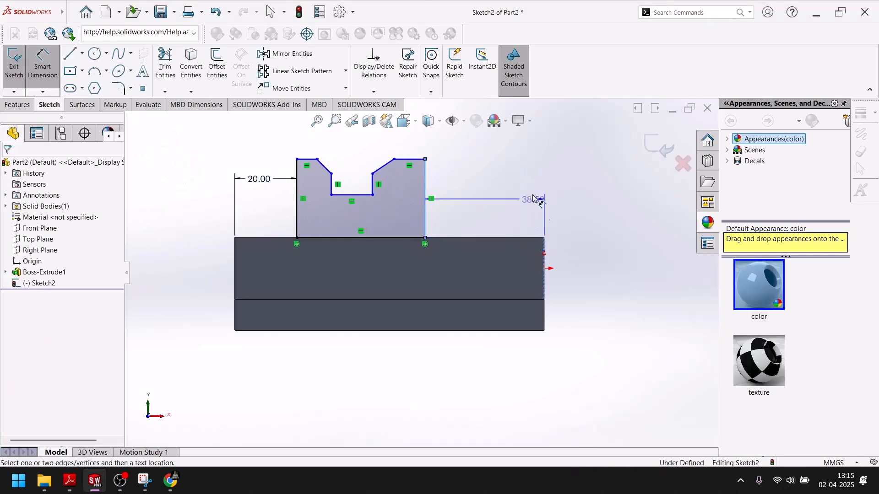
{"action": "left_click", "coordinate": [518, 181]}
{"action": "type", "text": "20"}
{"action": "key", "text": "Return"}
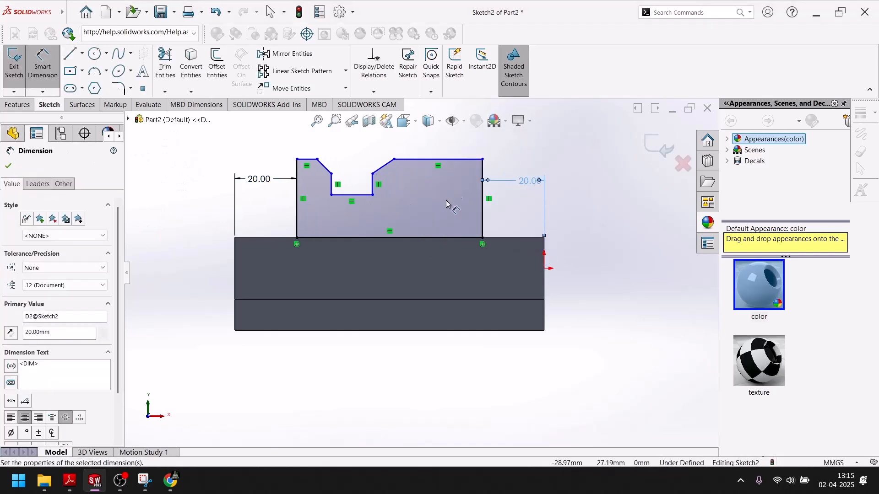
Step: Dimension the distance between the notch's right wall and the block's right side as 20 mm
{"action": "left_click", "coordinate": [373, 189]}
{"action": "left_click", "coordinate": [482, 183]}
{"action": "left_click", "coordinate": [450, 146]}
{"action": "type", "text": "20"}
{"action": "key", "text": "Return"}
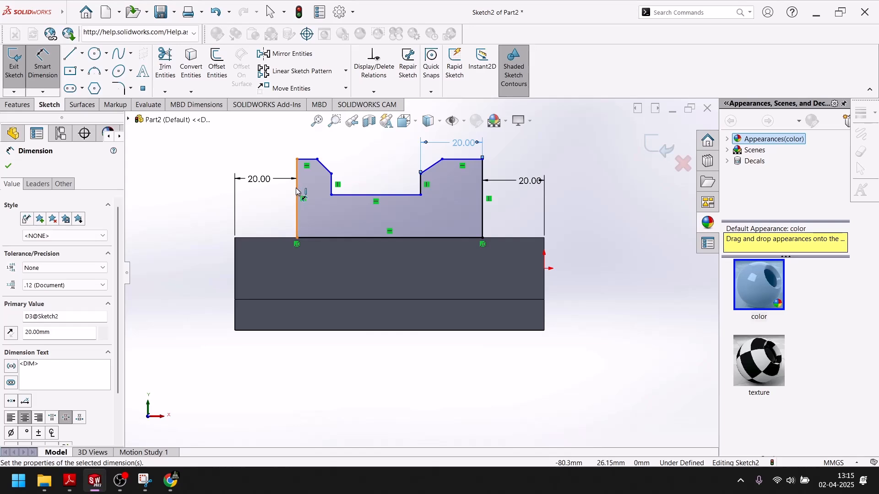
Step: Dimension the distance between the block's left side and the notch's left wall as 20 mm, and bring up the PDF drawing
{"action": "left_click", "coordinate": [297, 191]}
{"action": "left_click", "coordinate": [331, 183]}
{"action": "left_click", "coordinate": [312, 136]}
{"action": "type", "text": "20"}
{"action": "key", "text": "Return"}
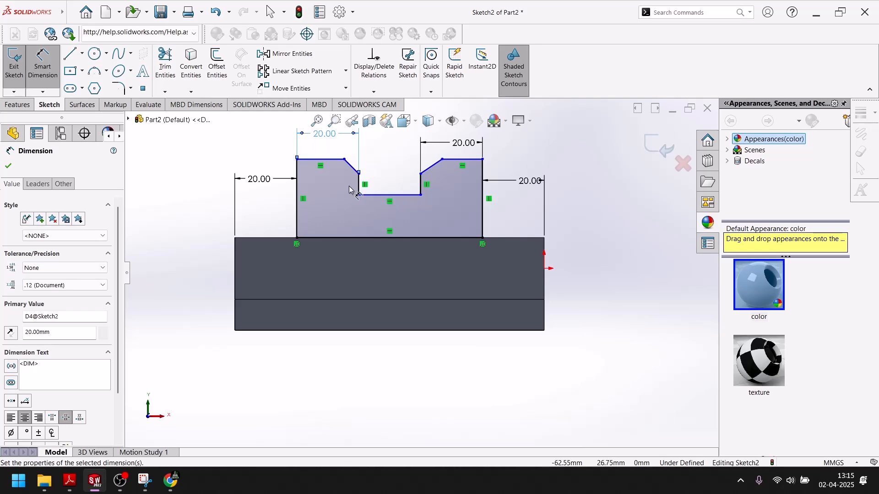
{"action": "left_click", "coordinate": [96, 485]}
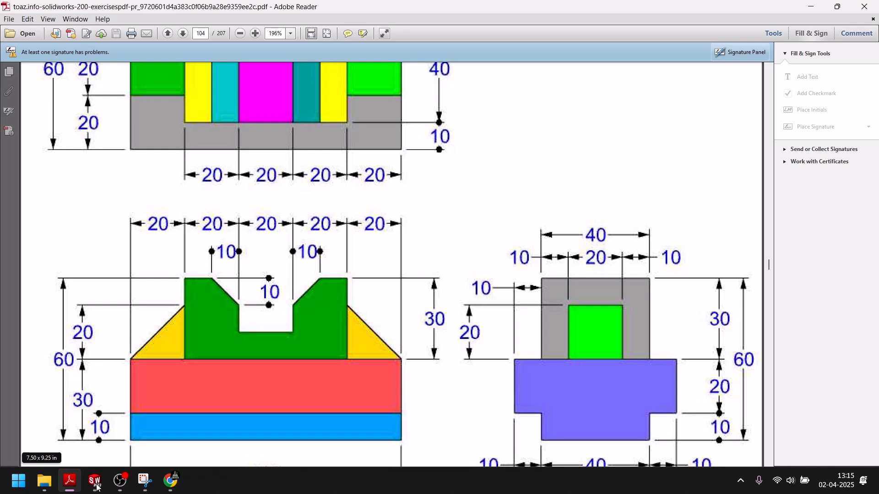
Step: Switch back to SOLIDWORKS and dimension the block profile's right and left sides 30 mm high
{"action": "left_click", "coordinate": [96, 485]}
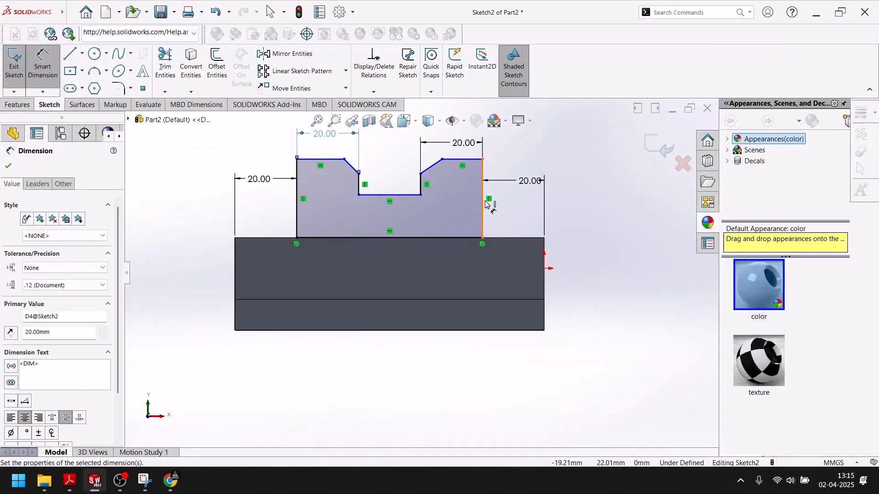
{"action": "left_click", "coordinate": [483, 202]}
{"action": "left_click", "coordinate": [572, 200]}
{"action": "type", "text": "30"}
{"action": "key", "text": "Return"}
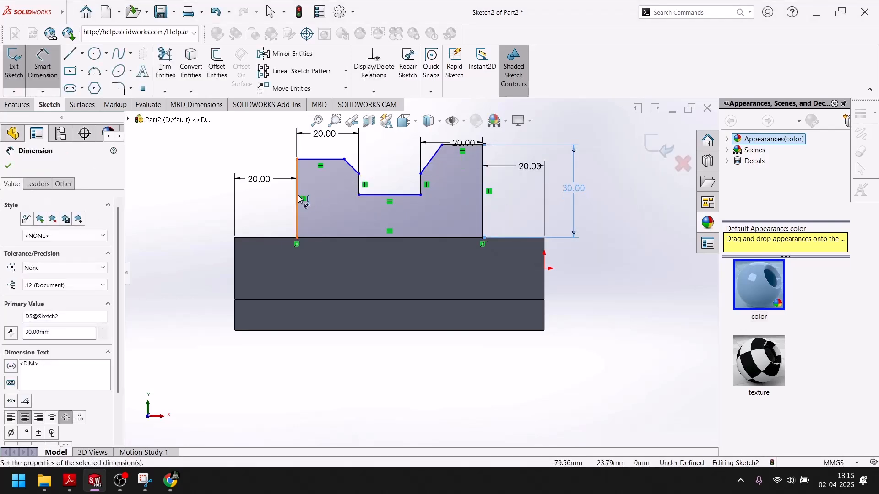
{"action": "left_click", "coordinate": [299, 198]}
{"action": "left_click", "coordinate": [191, 192]}
{"action": "type", "text": "30"}
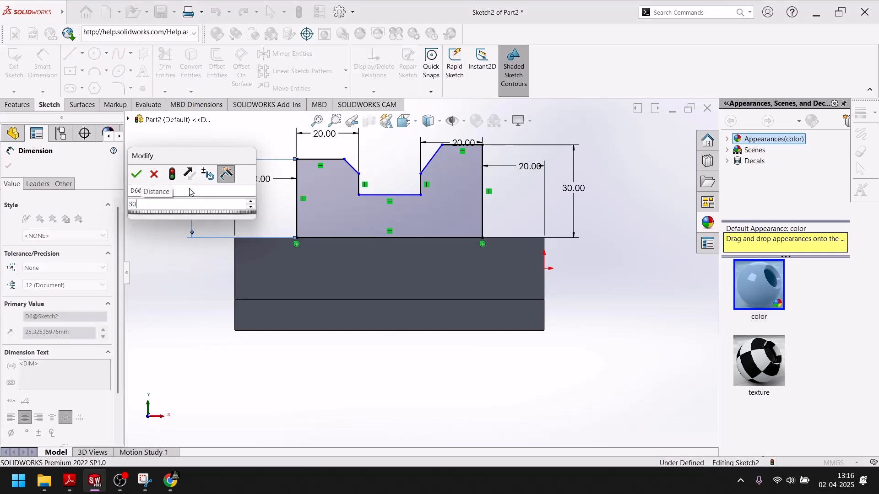
{"action": "key", "text": "Return"}
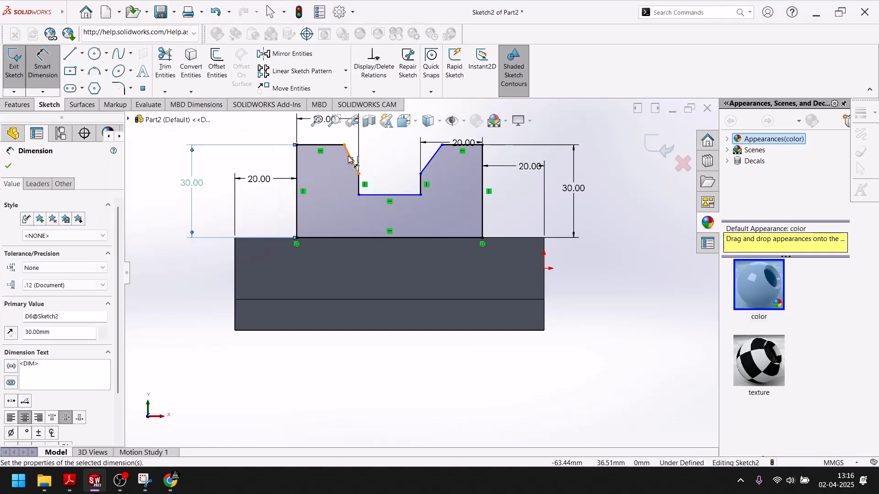
Step: Dimension the horizontal width of the left and right sloped notch edges as 10 mm each
{"action": "left_click", "coordinate": [351, 160]}
{"action": "left_click", "coordinate": [346, 132]}
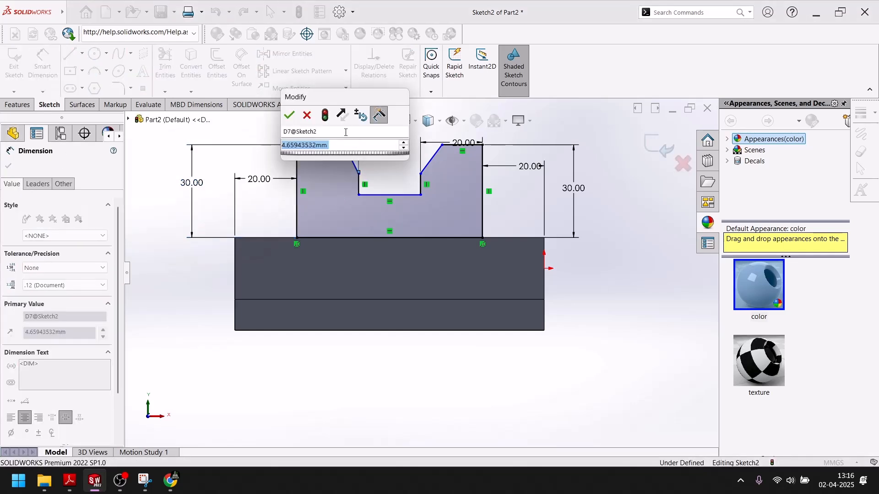
{"action": "type", "text": "10"}
{"action": "key", "text": "Return"}
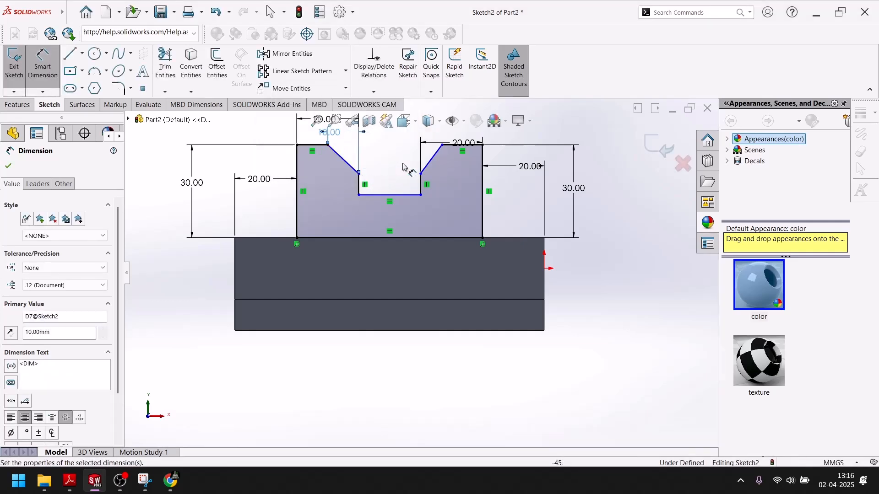
{"action": "left_click", "coordinate": [433, 159]}
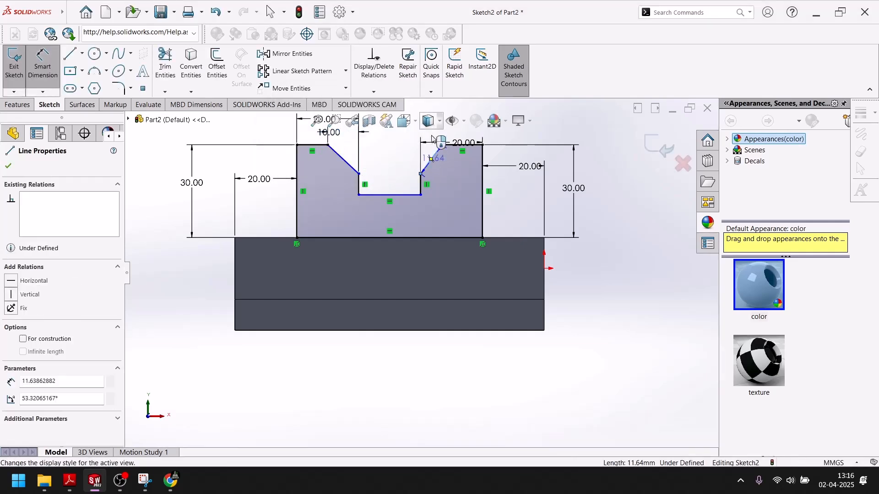
{"action": "scroll", "coordinate": [432, 167], "scroll_direction": "up", "scroll_amount": 2}
{"action": "left_click", "coordinate": [429, 179]}
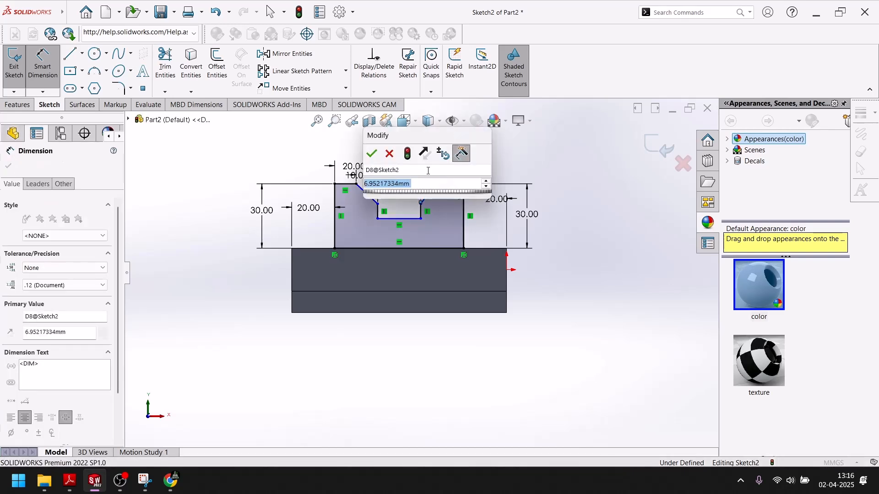
{"action": "type", "text": "10"}
{"action": "key", "text": "Return"}
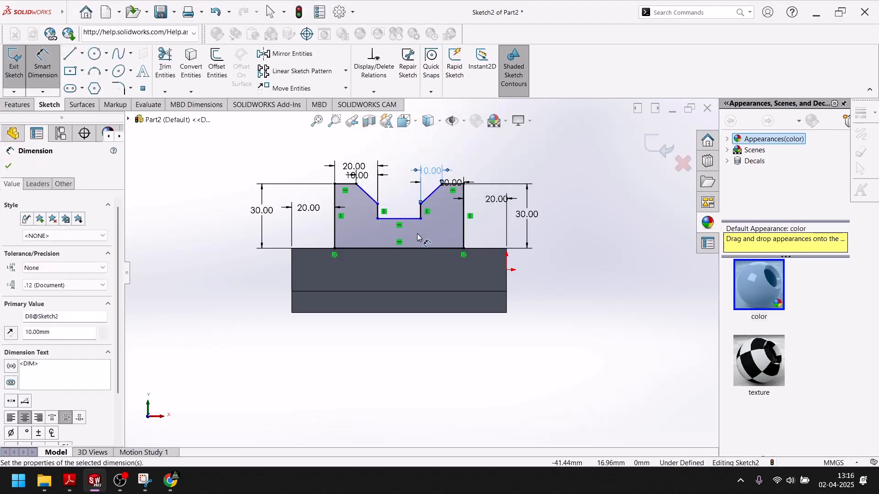
Step: Check the front view in the PDF drawing and dimension the notch's left vertical wall as 10 mm high
{"action": "left_click", "coordinate": [95, 486]}
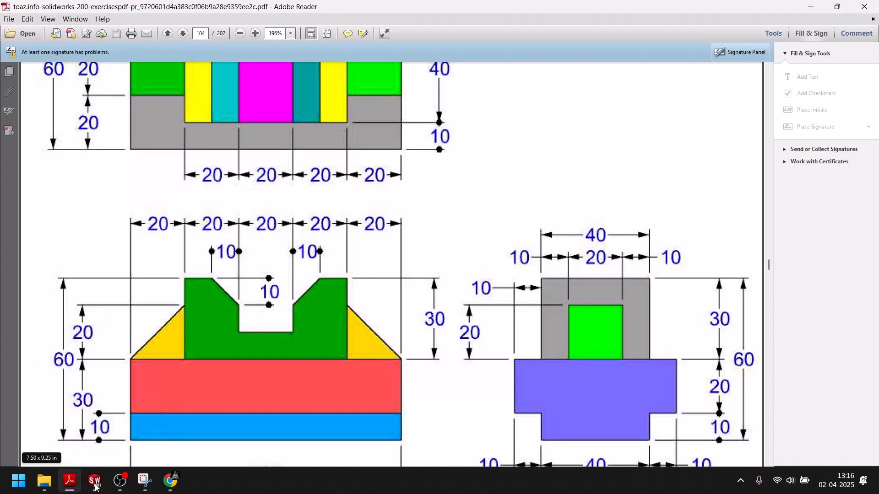
{"action": "left_click", "coordinate": [95, 487]}
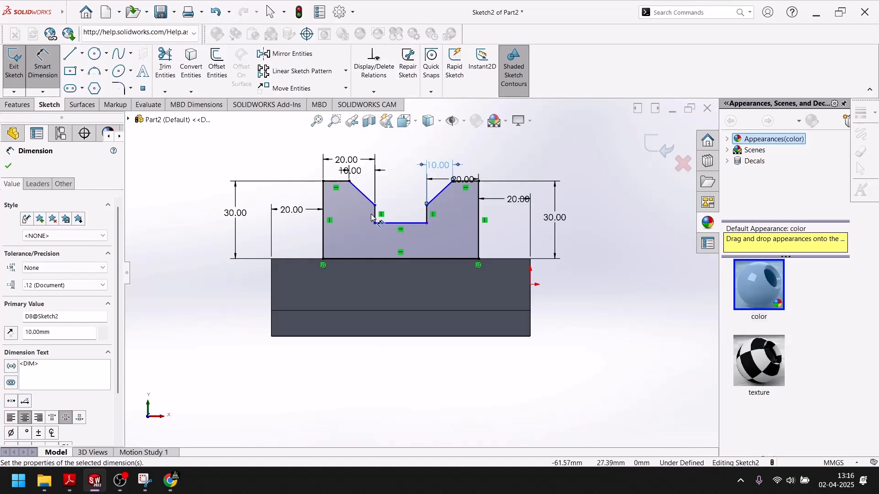
{"action": "left_click", "coordinate": [376, 218]}
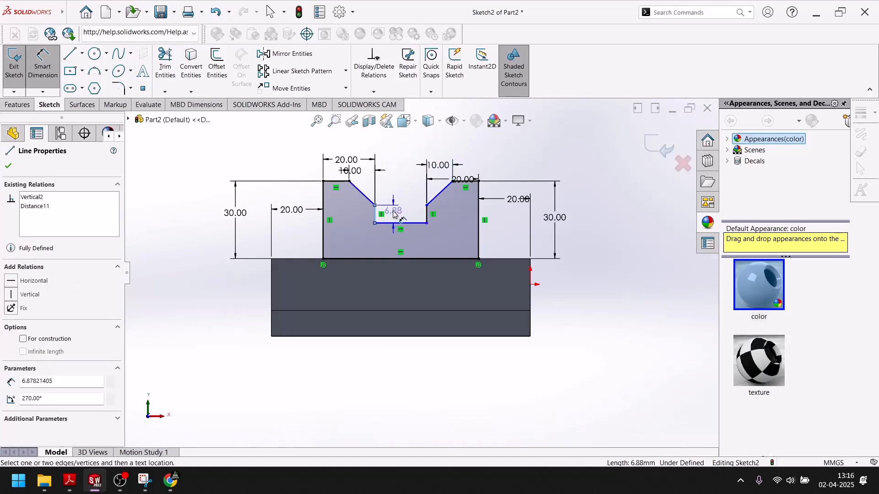
{"action": "left_click", "coordinate": [207, 213]}
{"action": "type", "text": "10"}
{"action": "key", "text": "Return"}
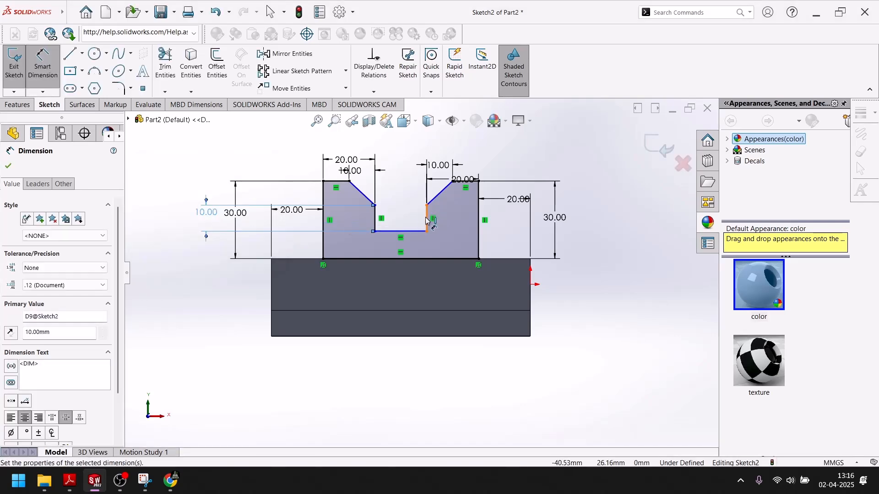
{"action": "left_click", "coordinate": [425, 221]}
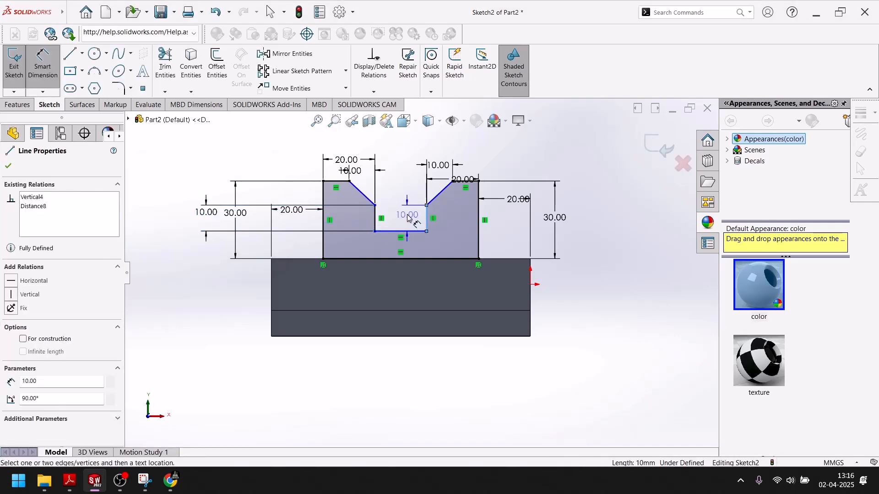
{"action": "key", "text": "Escape"}
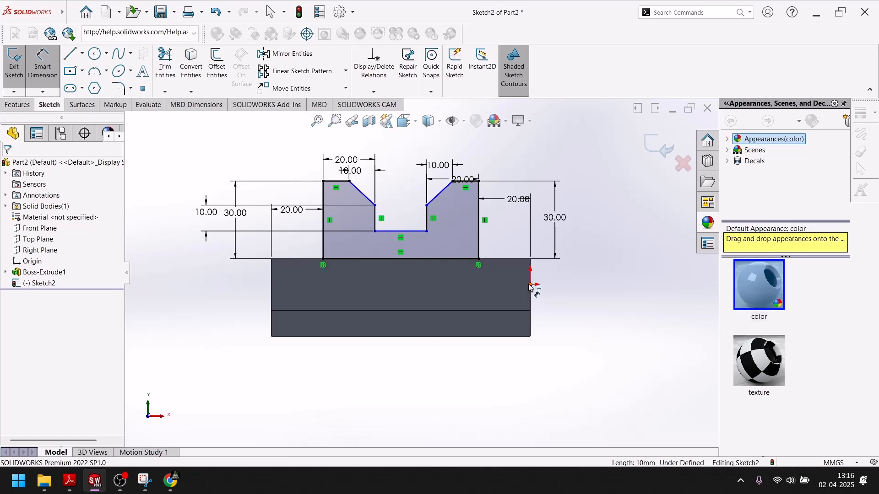
{"action": "left_click", "coordinate": [531, 286]}
{"action": "left_click", "coordinate": [479, 260]}
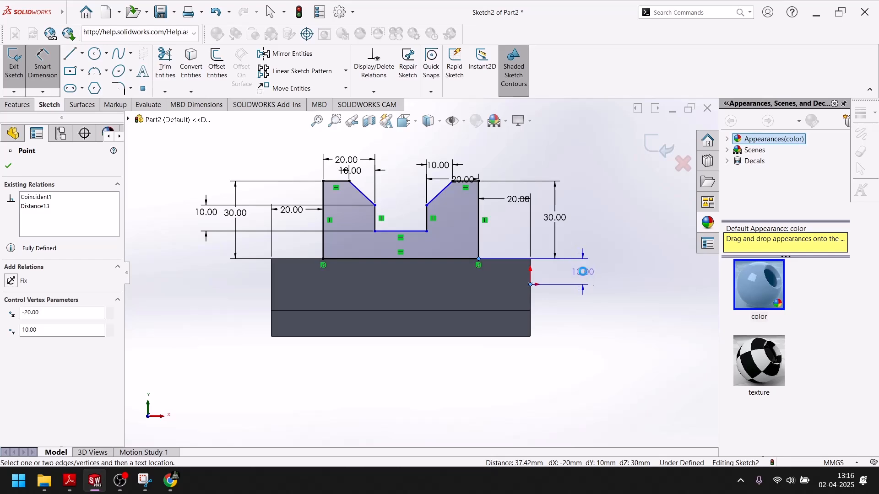
{"action": "left_click", "coordinate": [585, 275]}
{"action": "key", "text": "Escape"}
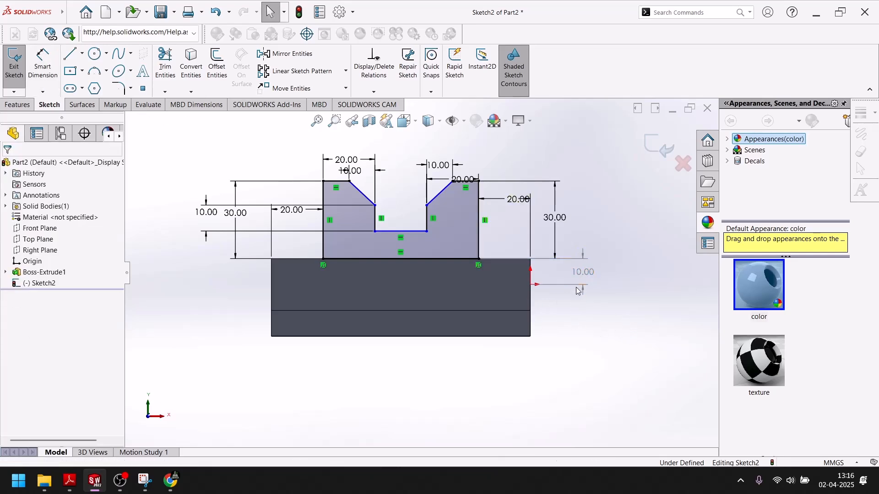
{"action": "left_click", "coordinate": [586, 275]}
{"action": "key", "text": "Delete"}
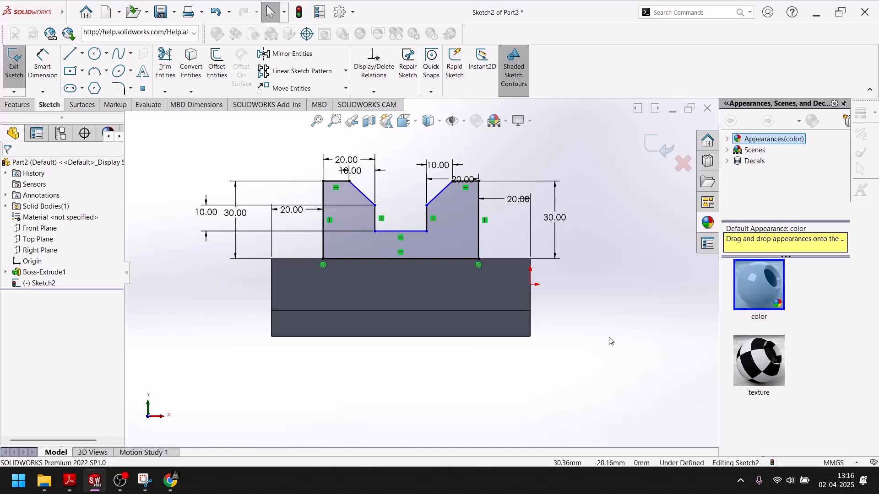
{"action": "left_click", "coordinate": [427, 206]}
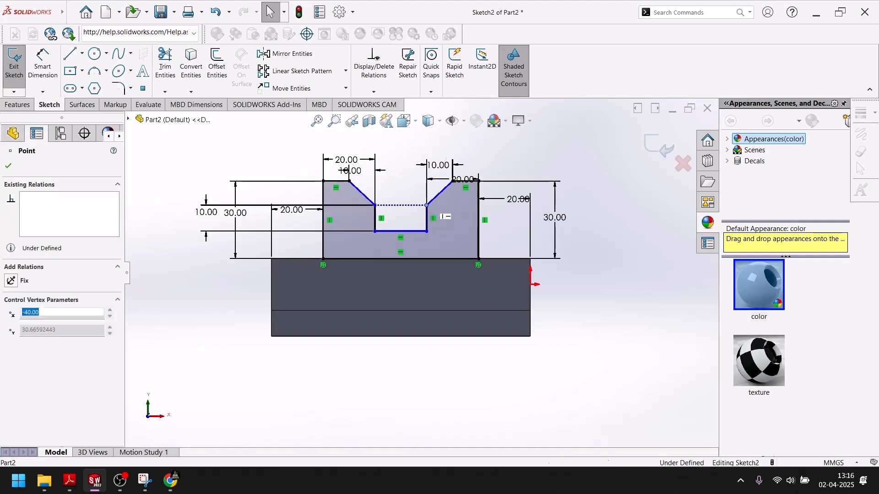
{"action": "left_click", "coordinate": [604, 227]}
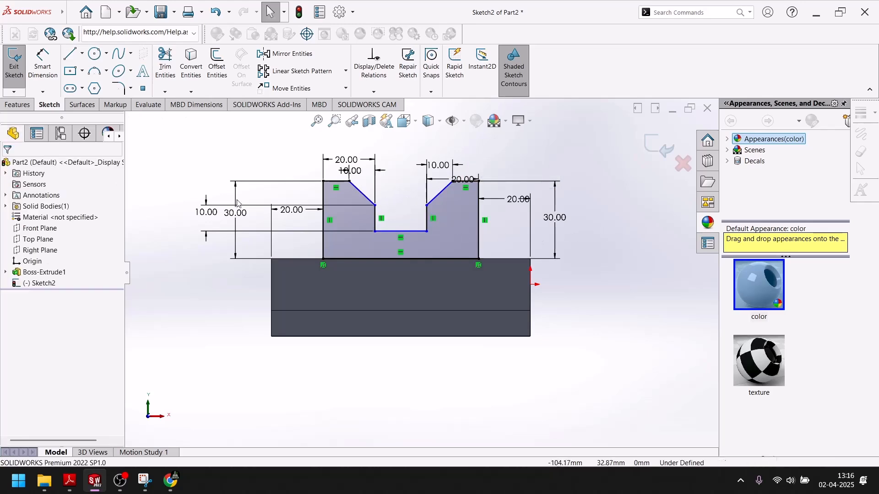
Step: Dimension the vertical height of the left and right sloped notch edges as 10 mm each, and exit the sketch
{"action": "left_click", "coordinate": [59, 70]}
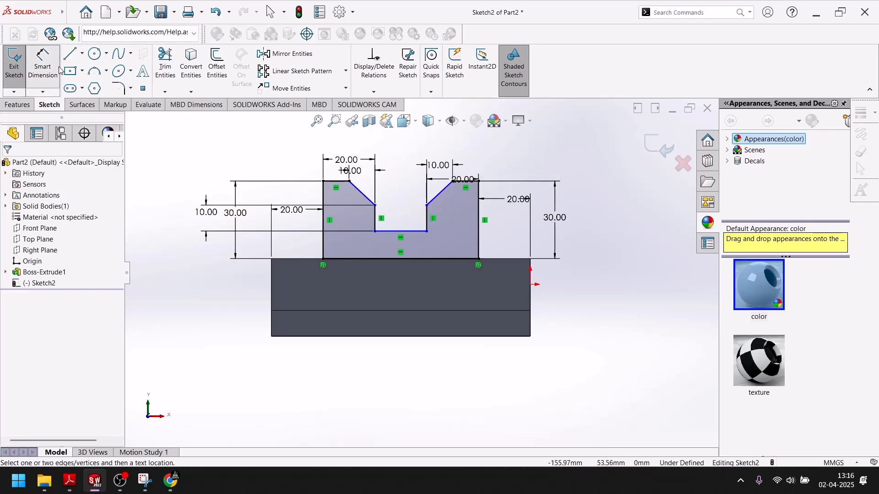
{"action": "left_click", "coordinate": [368, 199]}
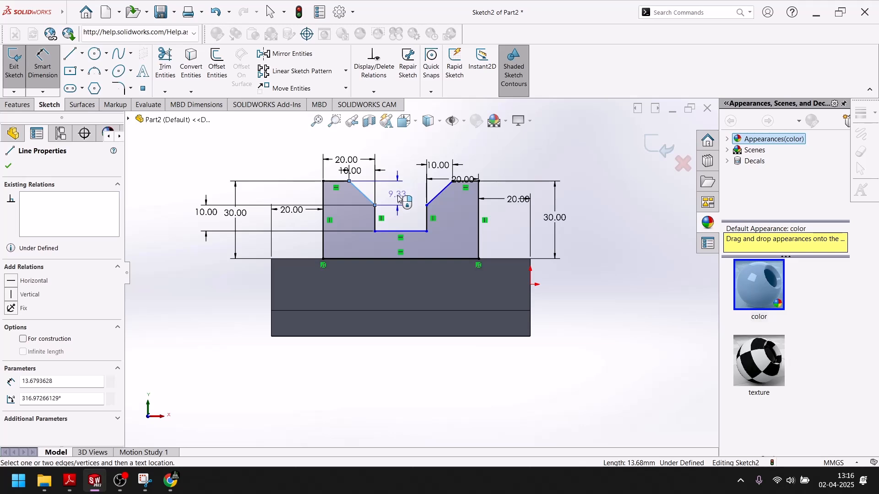
{"action": "left_click", "coordinate": [400, 197]}
{"action": "type", "text": "10"}
{"action": "key", "text": "Return"}
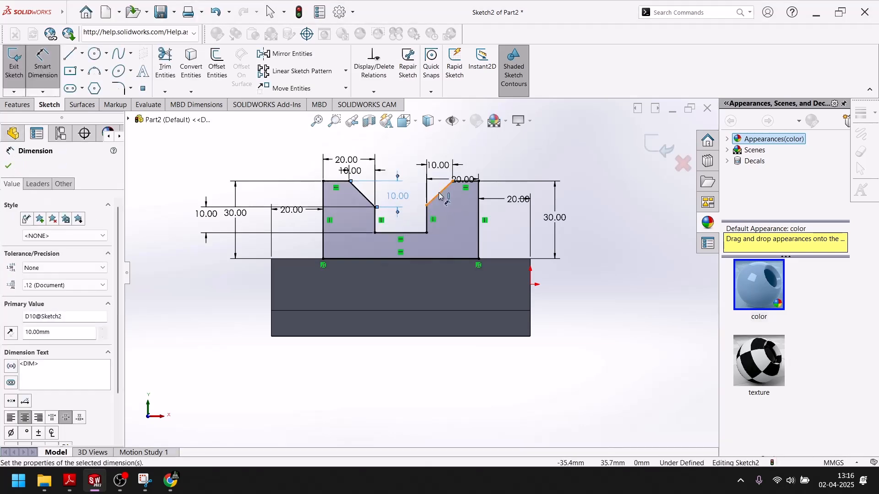
{"action": "left_click", "coordinate": [440, 196]}
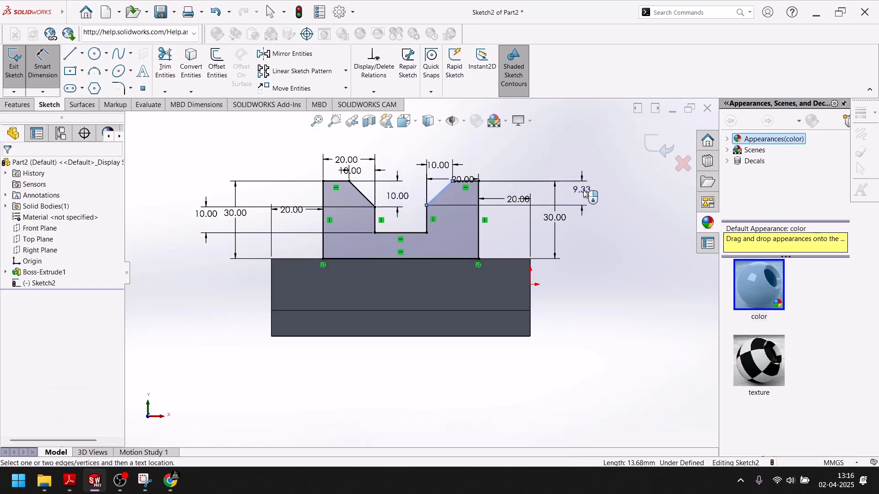
{"action": "left_click", "coordinate": [585, 192]}
{"action": "type", "text": "10"}
{"action": "key", "text": "Return"}
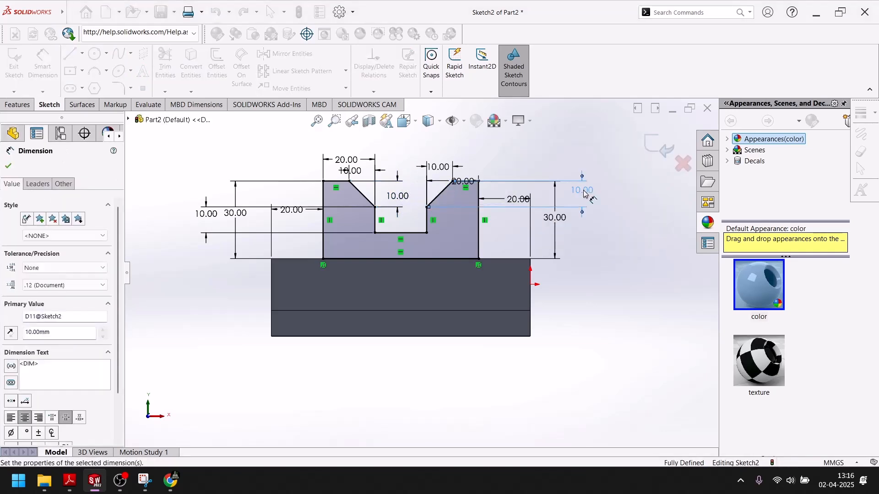
{"action": "left_click", "coordinate": [626, 289]}
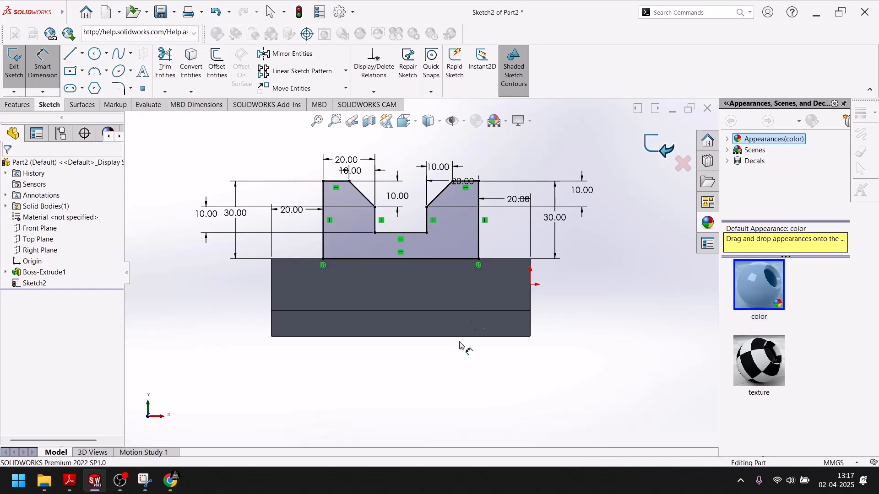
{"action": "left_click", "coordinate": [658, 152]}
Step: Check the top view in the PDF drawing and start a boss extrusion of the block profile offset 10 mm from the sketch plane
{"action": "left_click", "coordinate": [94, 481]}
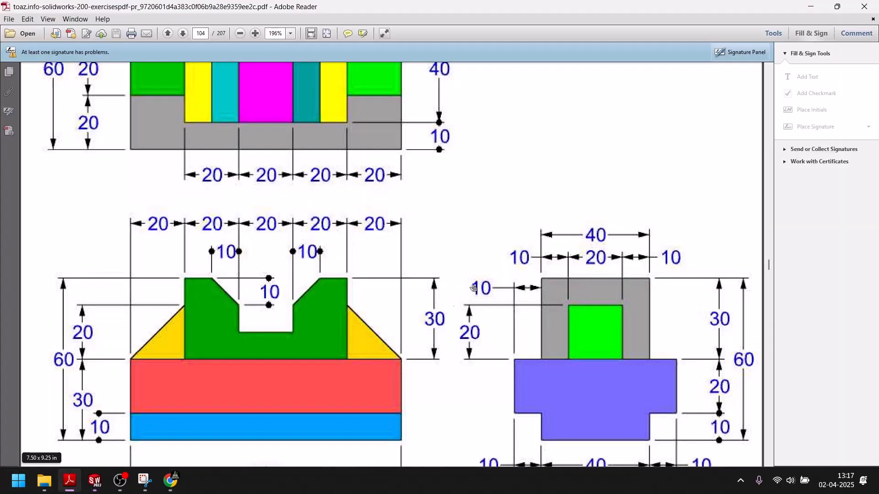
{"action": "scroll", "coordinate": [483, 271], "scroll_direction": "up", "scroll_amount": 6}
{"action": "scroll", "coordinate": [435, 319], "scroll_direction": "down", "scroll_amount": 3}
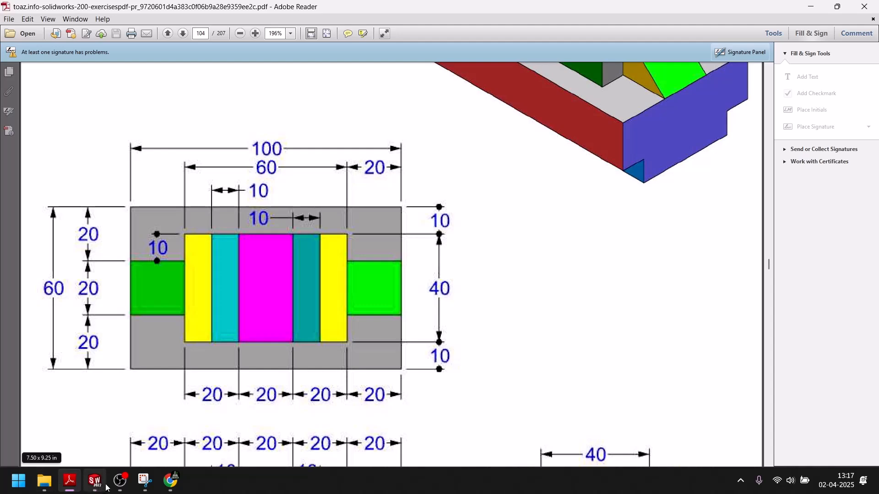
{"action": "left_click", "coordinate": [107, 434]}
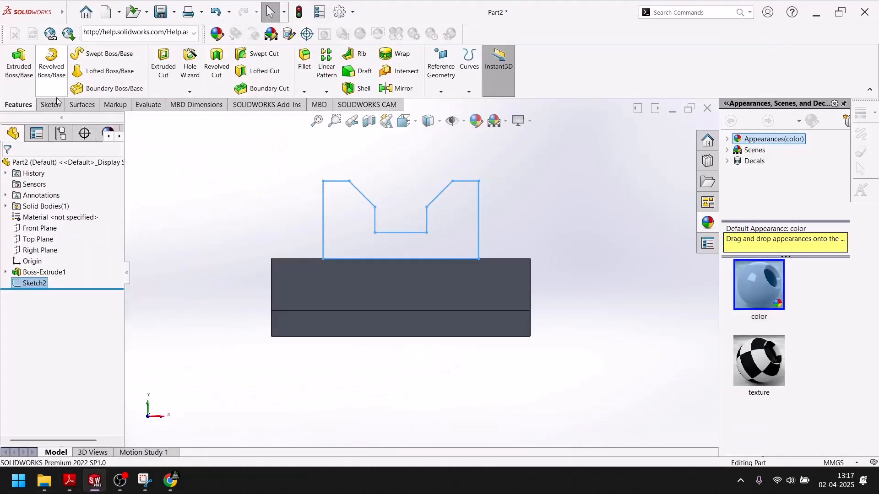
{"action": "left_click", "coordinate": [19, 63]}
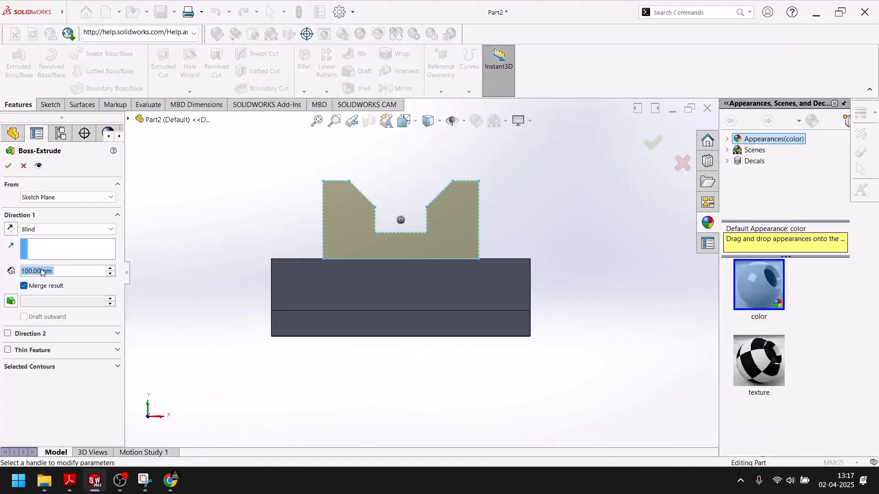
{"action": "left_click", "coordinate": [64, 198]}
{"action": "left_click", "coordinate": [56, 230]}
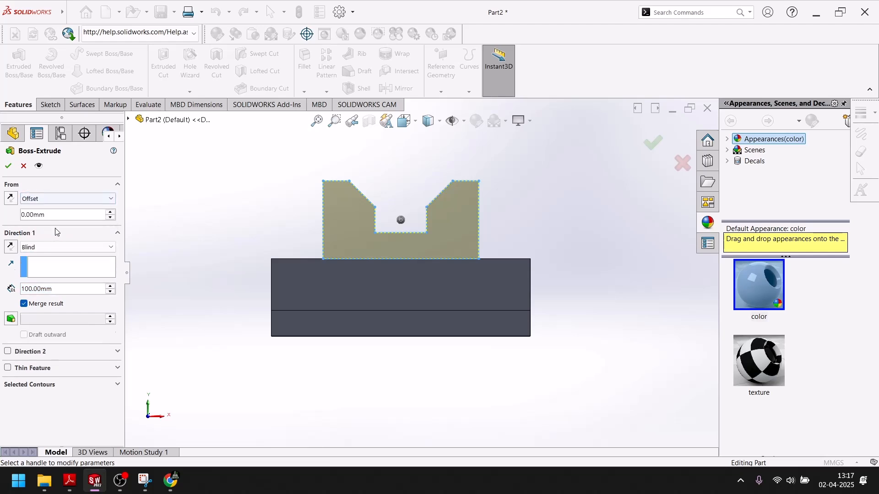
{"action": "type", "text": "10"}
{"action": "key", "text": "Return"}
Step: Reverse the offset and extrusion directions so both run over the base, and extrude the block profile 40 mm
{"action": "scroll", "coordinate": [263, 295], "scroll_direction": "up", "scroll_amount": 3}
{"action": "middle_click_drag", "start_coordinate": [262, 294], "coordinate": [286, 357]}
{"action": "left_click", "coordinate": [12, 199]}
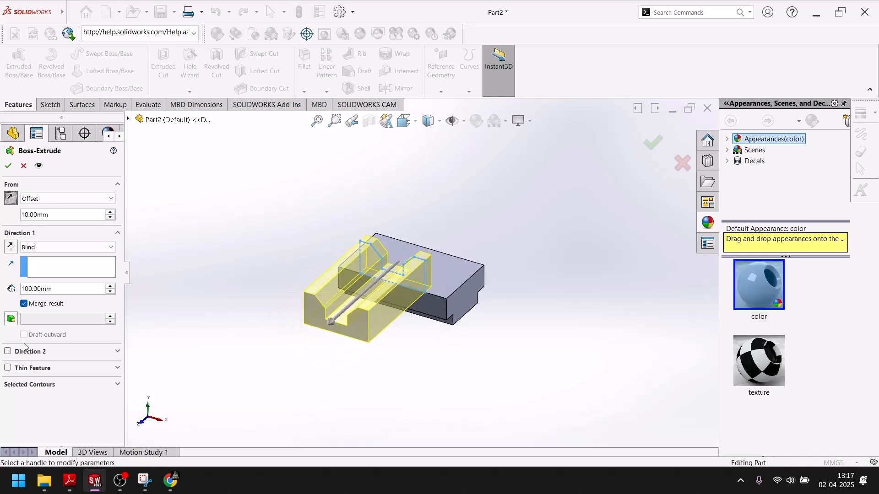
{"action": "left_click", "coordinate": [11, 248]}
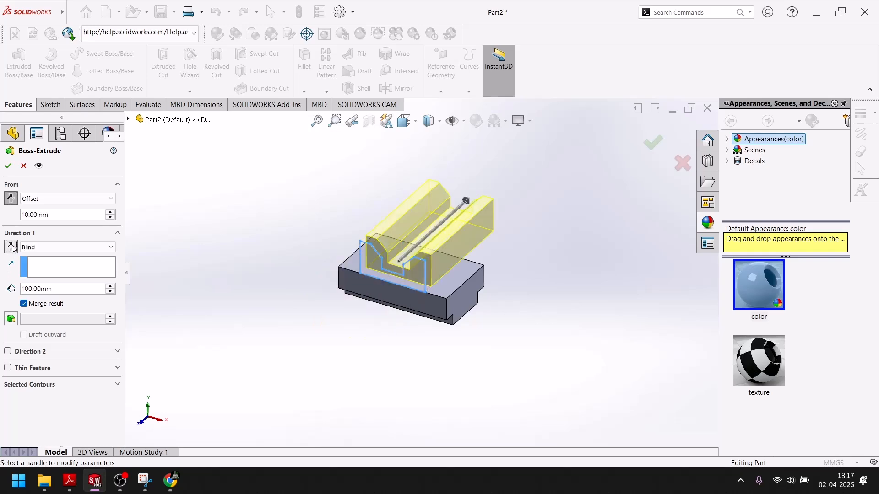
{"action": "type", "text": "40"}
{"action": "key", "text": "Return"}
{"action": "left_click", "coordinate": [9, 167]}
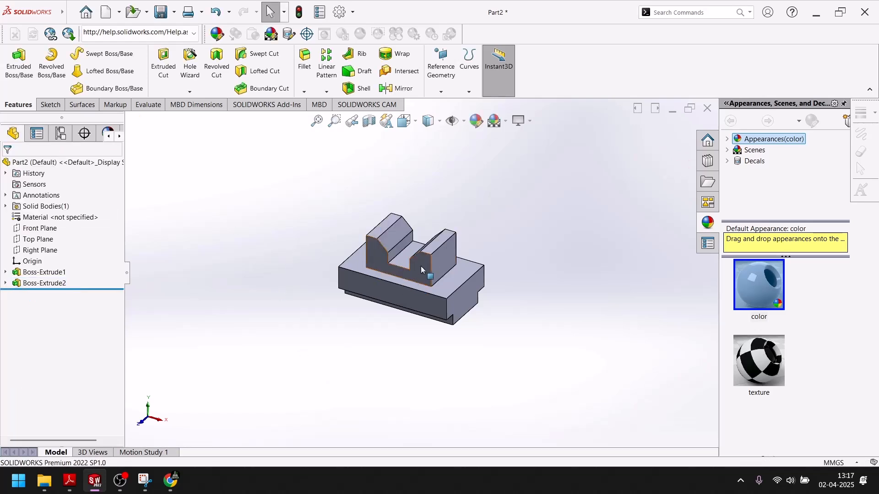
{"action": "scroll", "coordinate": [422, 265], "scroll_direction": "down", "scroll_amount": 4}
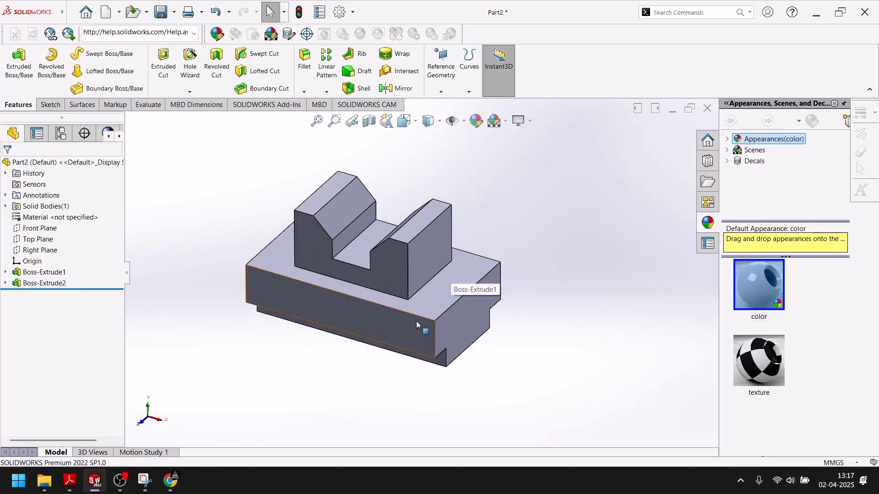
Step: Start a sketch on the Front Plane and check the side wedges' shape and dimensions in the PDF drawing
{"action": "left_click", "coordinate": [37, 240]}
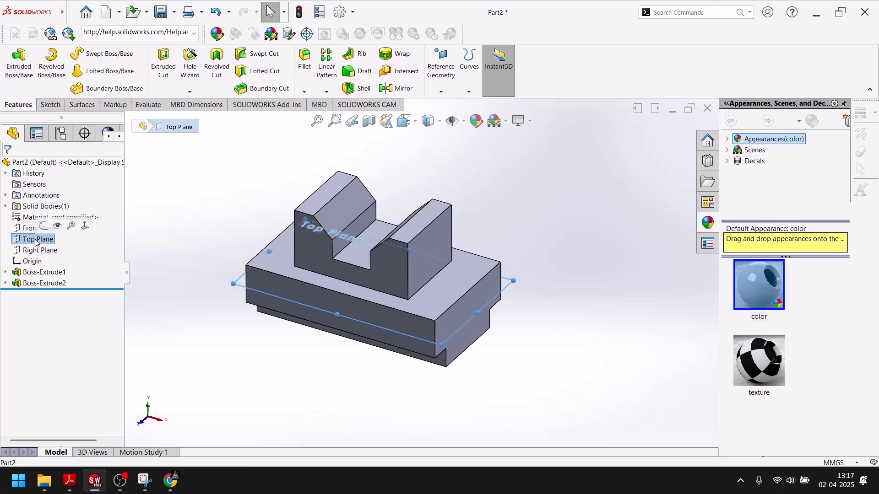
{"action": "left_click", "coordinate": [24, 230]}
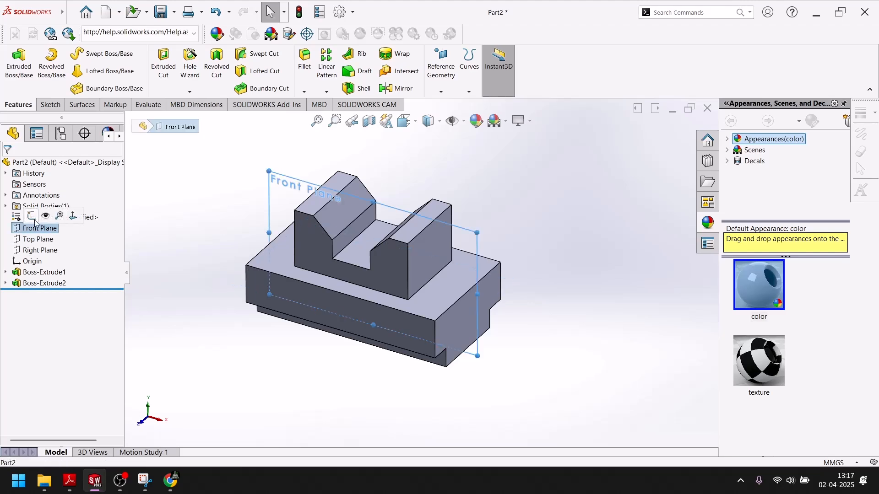
{"action": "left_click", "coordinate": [31, 216]}
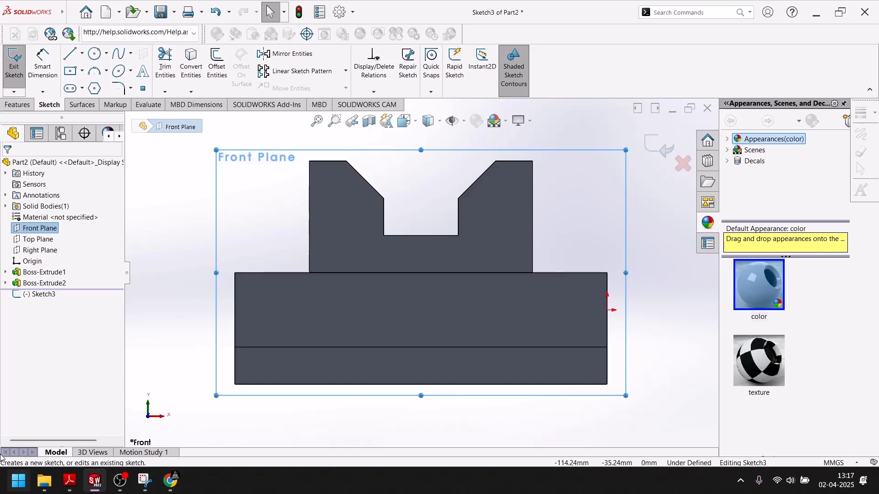
{"action": "left_click", "coordinate": [69, 481]}
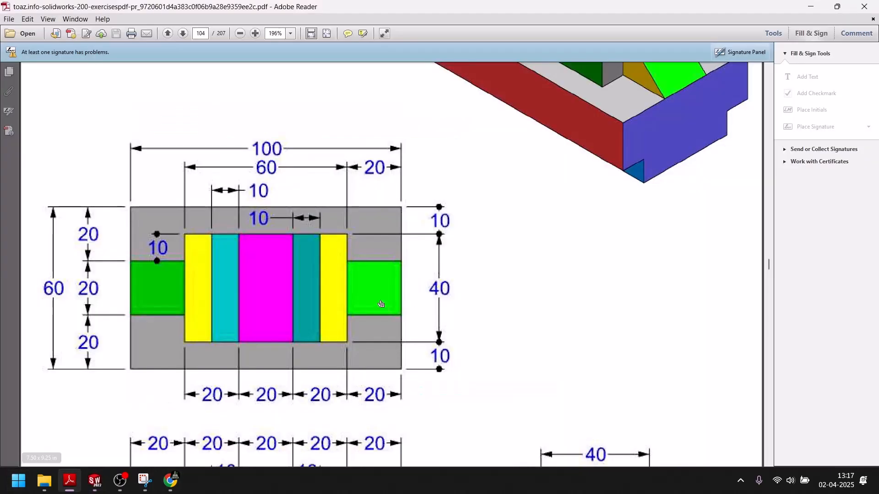
{"action": "scroll", "coordinate": [606, 248], "scroll_direction": "up", "scroll_amount": 3}
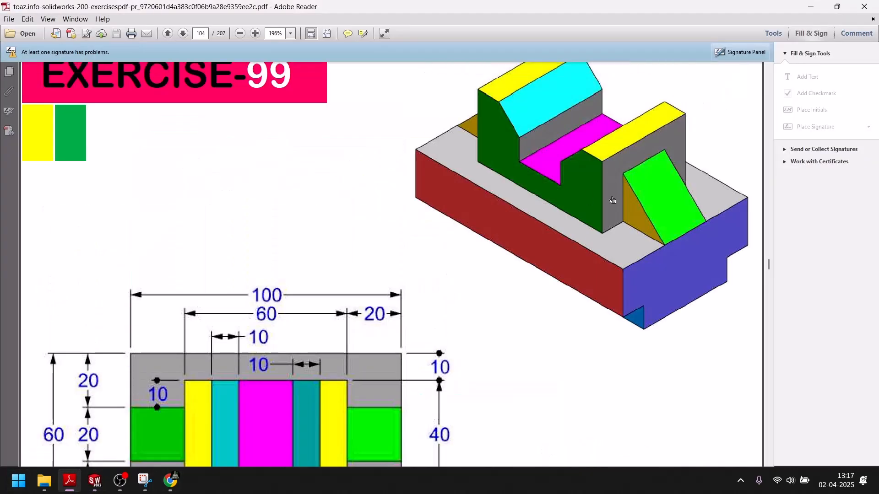
{"action": "scroll", "coordinate": [512, 284], "scroll_direction": "down", "scroll_amount": 8}
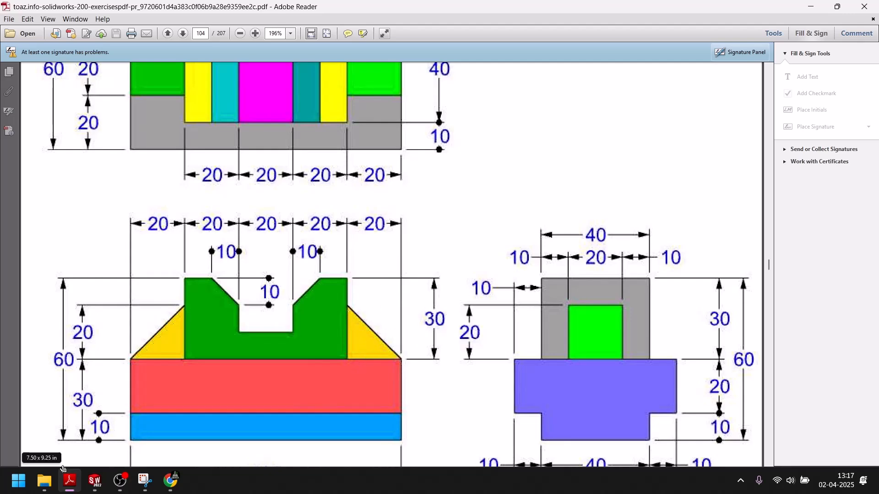
{"action": "left_click", "coordinate": [94, 483]}
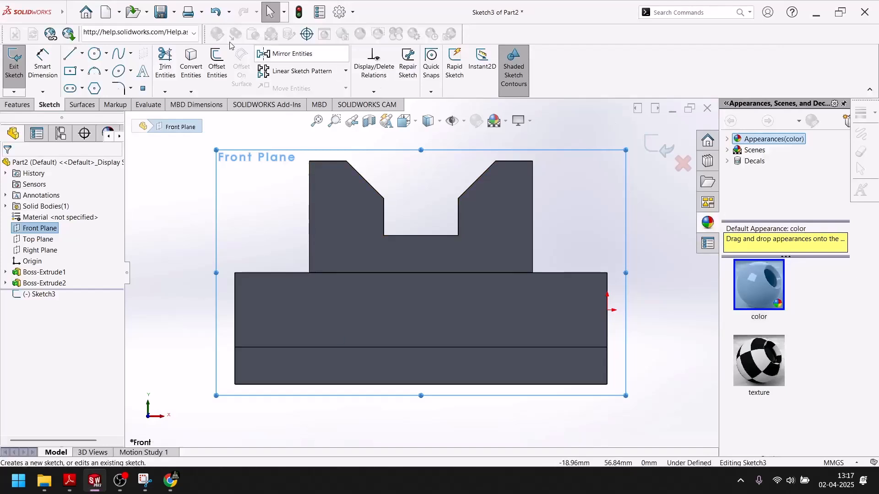
Step: Sketch a sloped line from the block's right side, level with the notch's slope ends, down to the base's upper right corner
{"action": "left_click", "coordinate": [70, 53]}
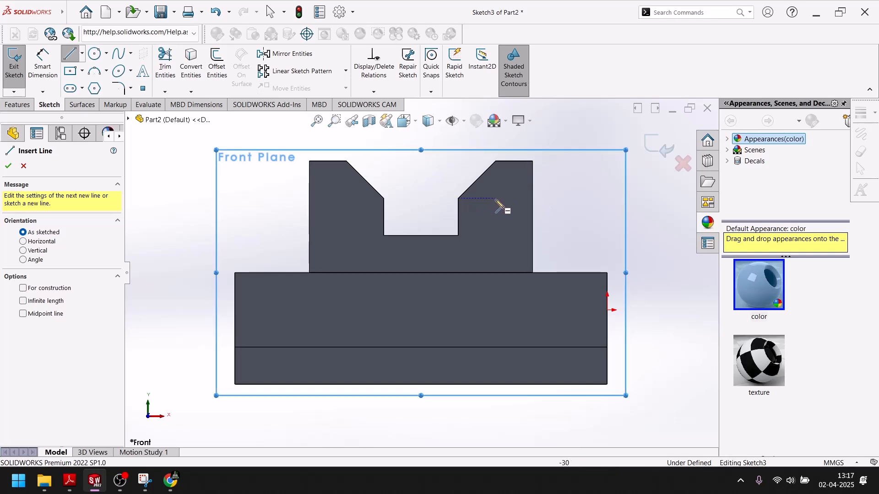
{"action": "left_click", "coordinate": [533, 198]}
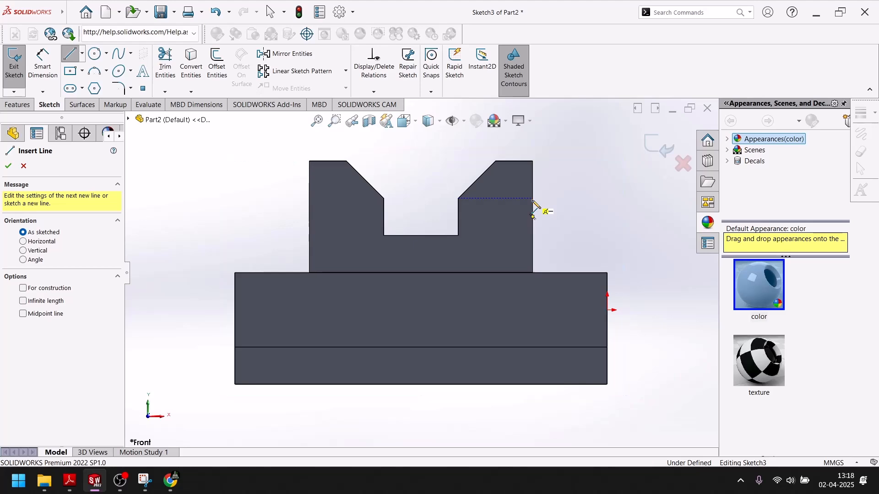
{"action": "left_click", "coordinate": [608, 273]}
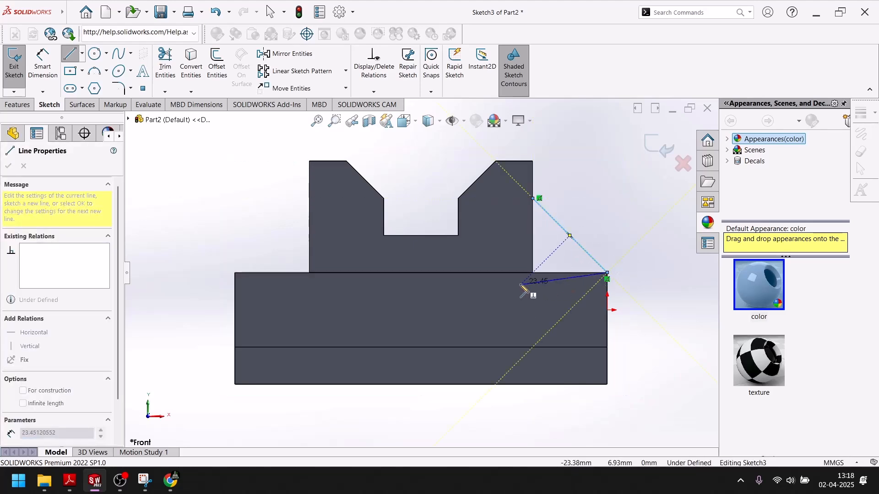
{"action": "key", "text": "Escape"}
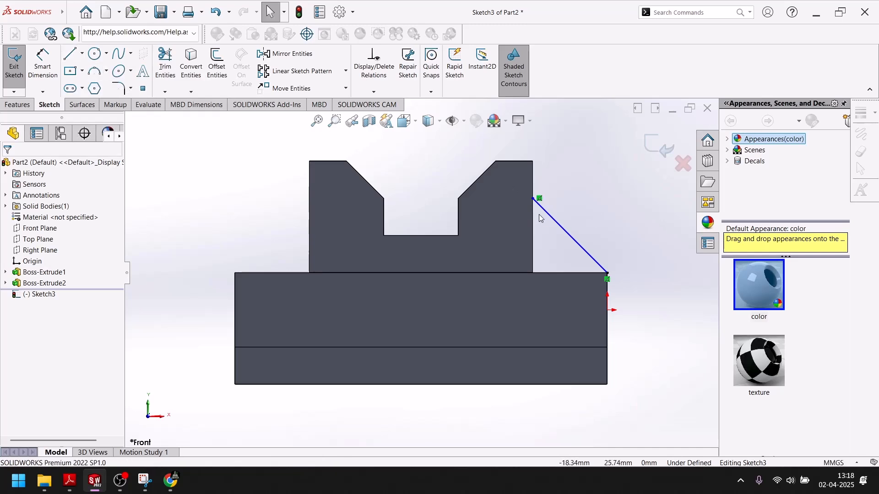
{"action": "left_click", "coordinate": [534, 201]}
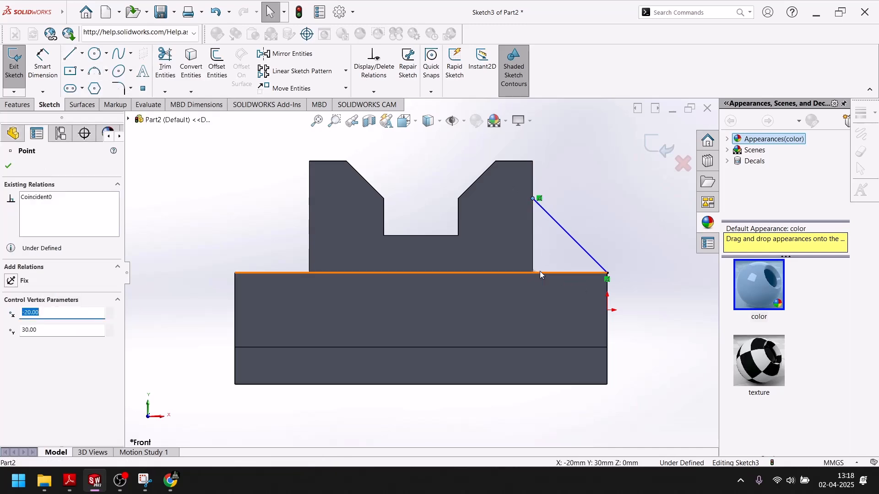
{"action": "left_click", "coordinate": [589, 194]}
Step: Close the right wedge triangle with a 20 mm vertical line along the block and a 20 mm horizontal line along the base
{"action": "left_click", "coordinate": [68, 60]}
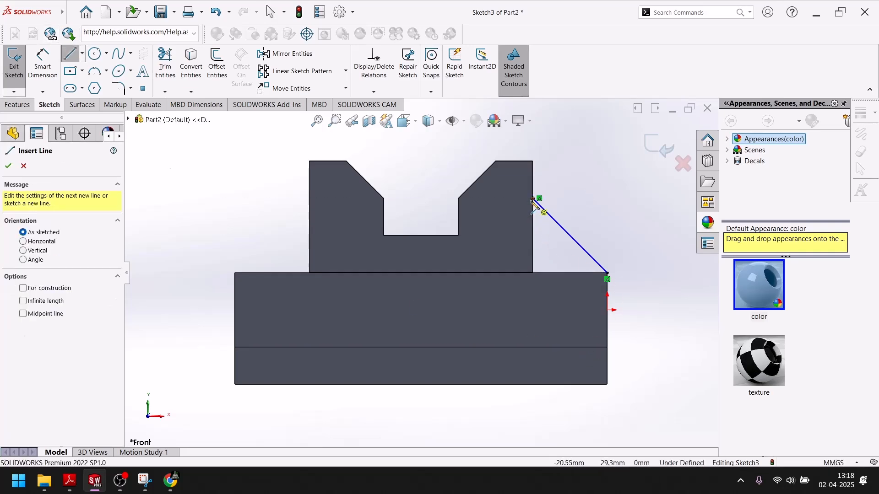
{"action": "left_click", "coordinate": [534, 199]}
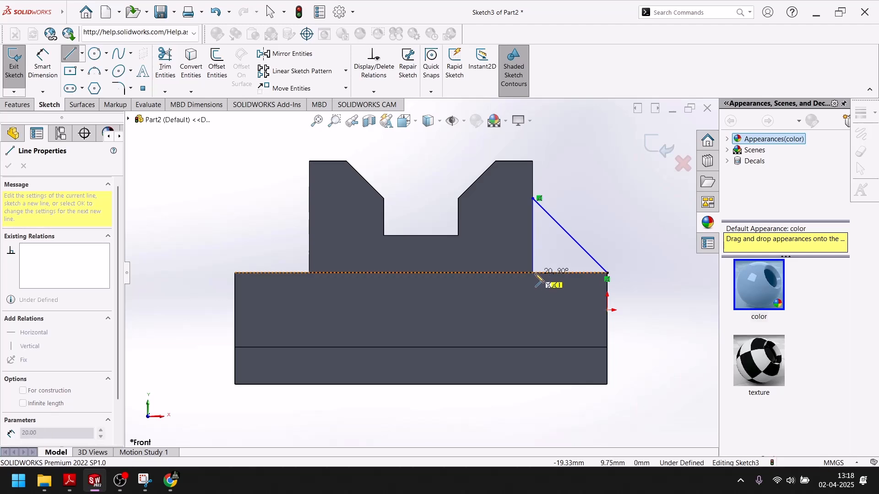
{"action": "left_click", "coordinate": [533, 273]}
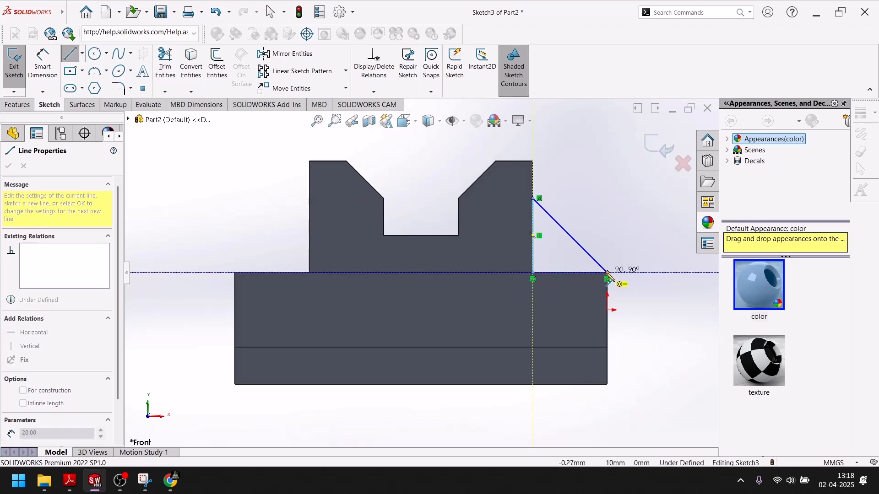
{"action": "left_click", "coordinate": [608, 274]}
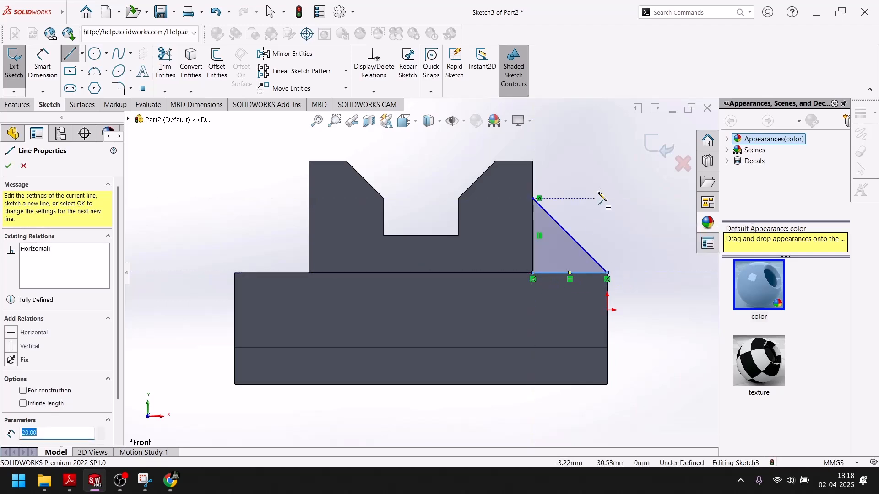
Step: Draw a vertical centerline upward from the midpoint of the notch floor
{"action": "left_click", "coordinate": [83, 54]}
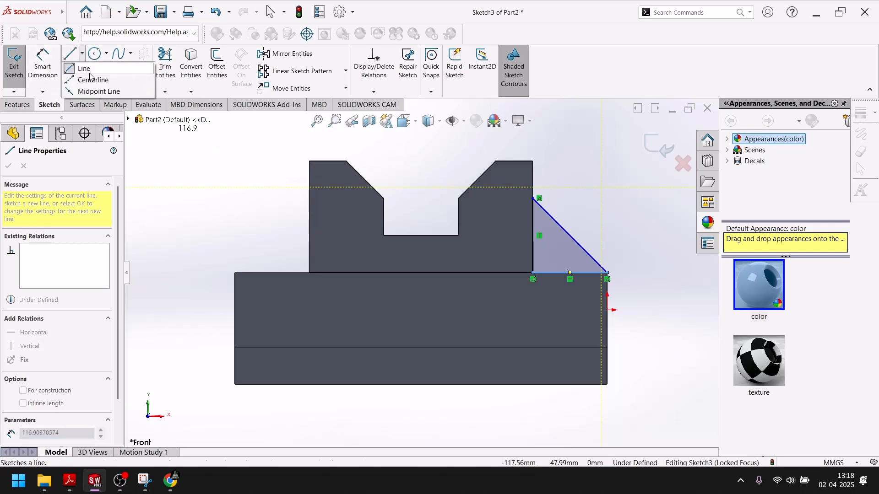
{"action": "left_click", "coordinate": [88, 79]}
{"action": "left_click_drag", "start_coordinate": [421, 235], "coordinate": [421, 198]}
{"action": "key", "text": "Escape"}
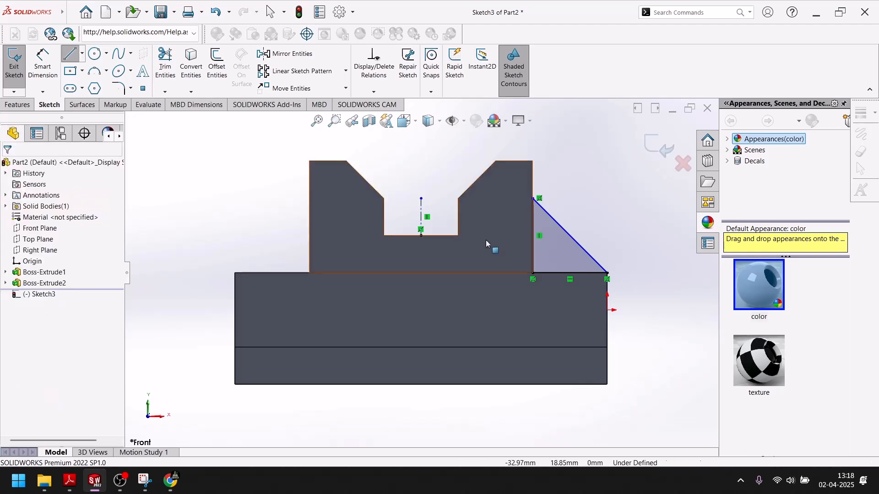
Step: Mirror the three triangle lines about the centerline to the block's left side and exit the sketch
{"action": "left_click", "coordinate": [559, 248]}
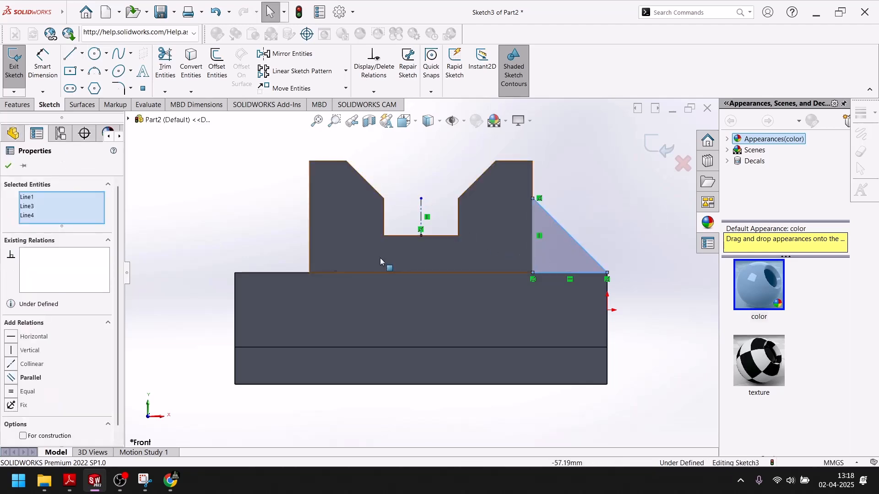
{"action": "left_click", "coordinate": [278, 61]}
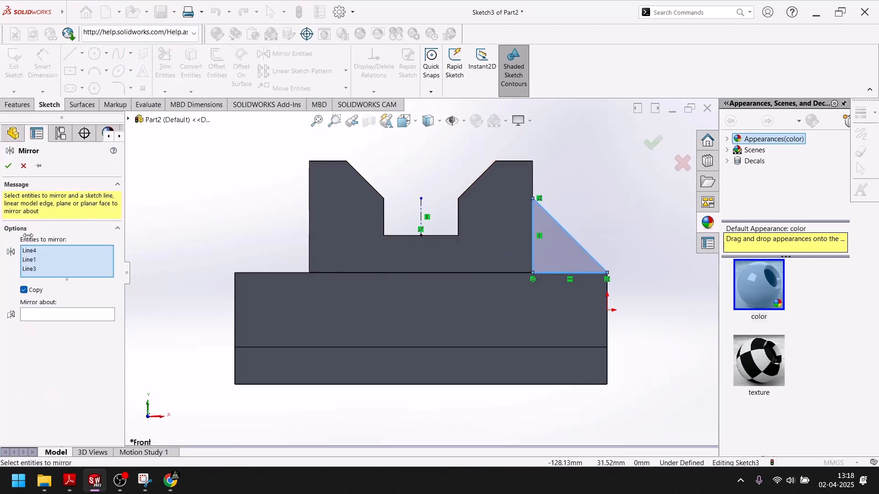
{"action": "left_click", "coordinate": [110, 313]}
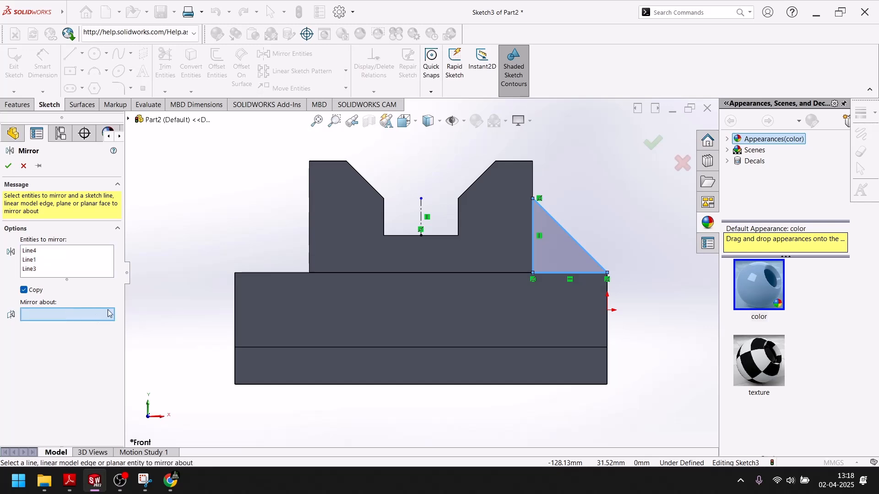
{"action": "left_click", "coordinate": [421, 207]}
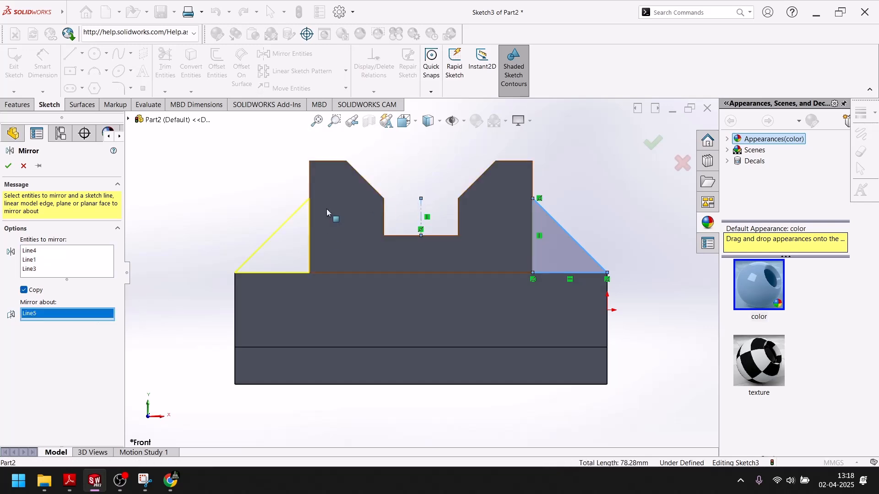
{"action": "left_click", "coordinate": [6, 167]}
{"action": "left_click", "coordinate": [655, 142]}
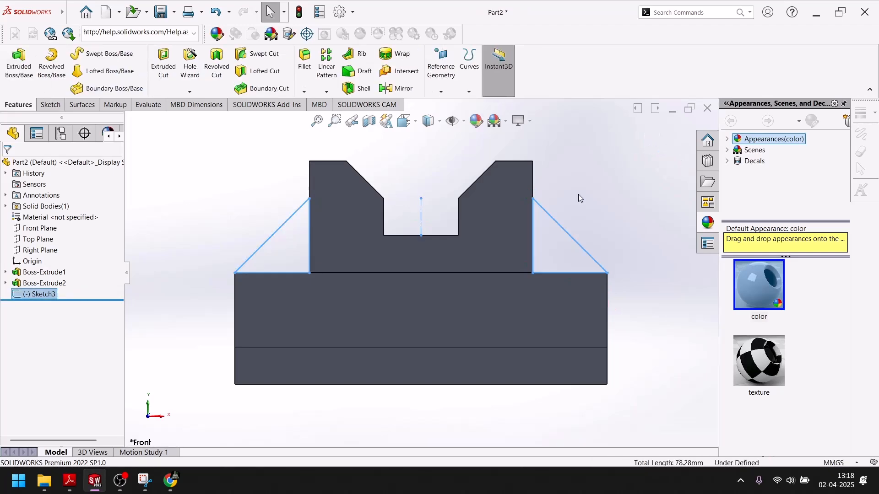
Step: Check the wedge width in the PDF top view and extrude both triangles 20 mm with the Mid Plane end condition
{"action": "key", "text": "ctrl+7"}
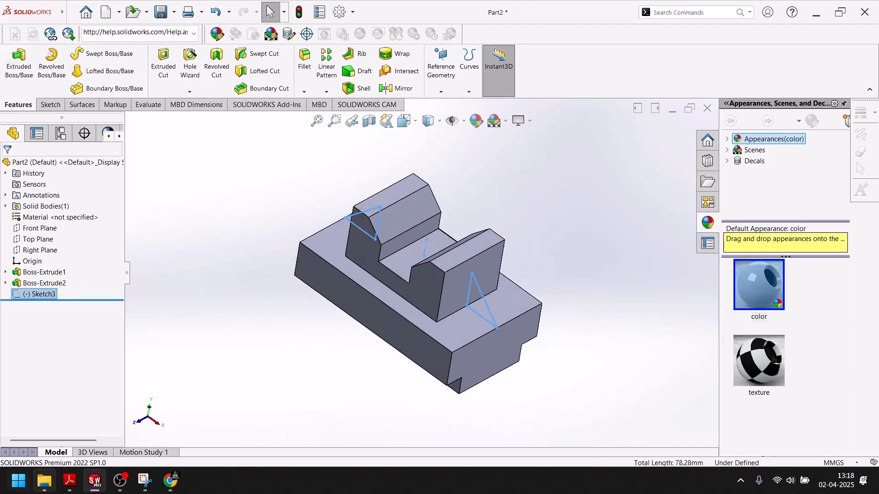
{"action": "left_click", "coordinate": [19, 62]}
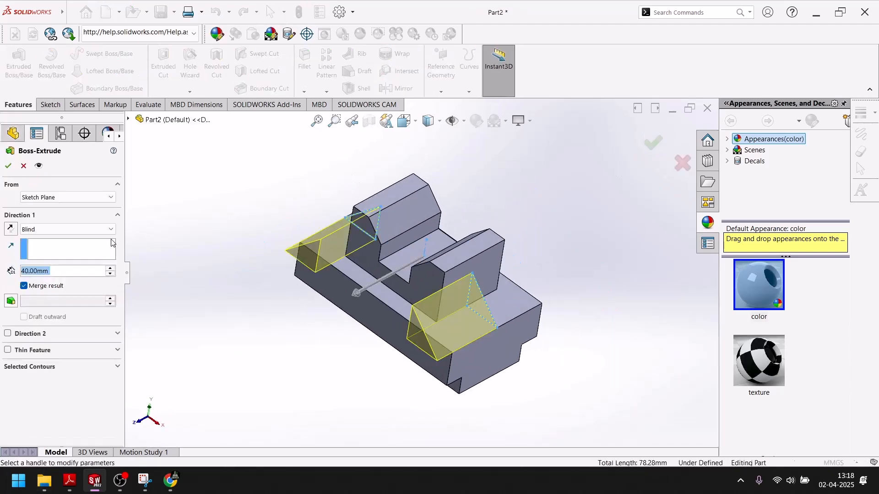
{"action": "left_click", "coordinate": [111, 229]}
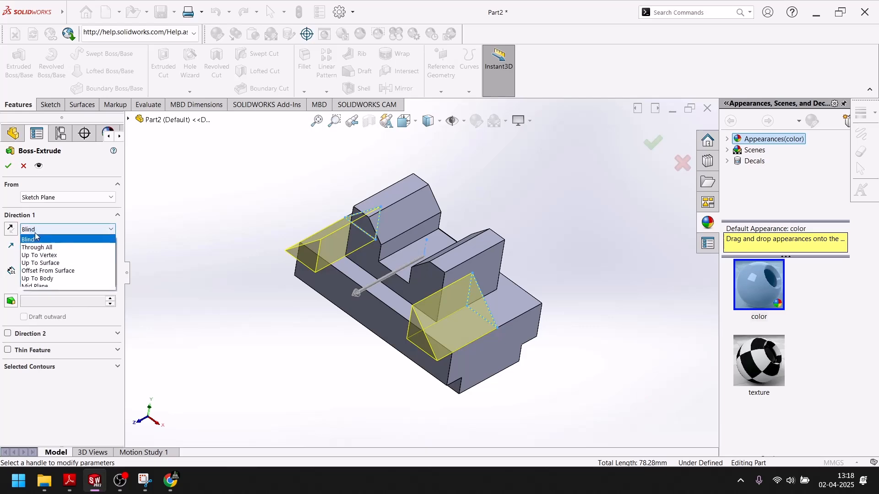
{"action": "left_click", "coordinate": [37, 286]}
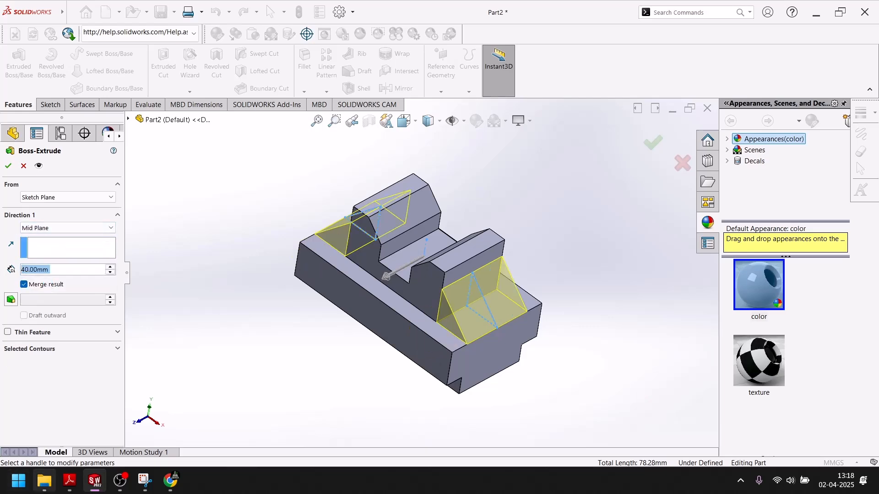
{"action": "left_click", "coordinate": [71, 482]}
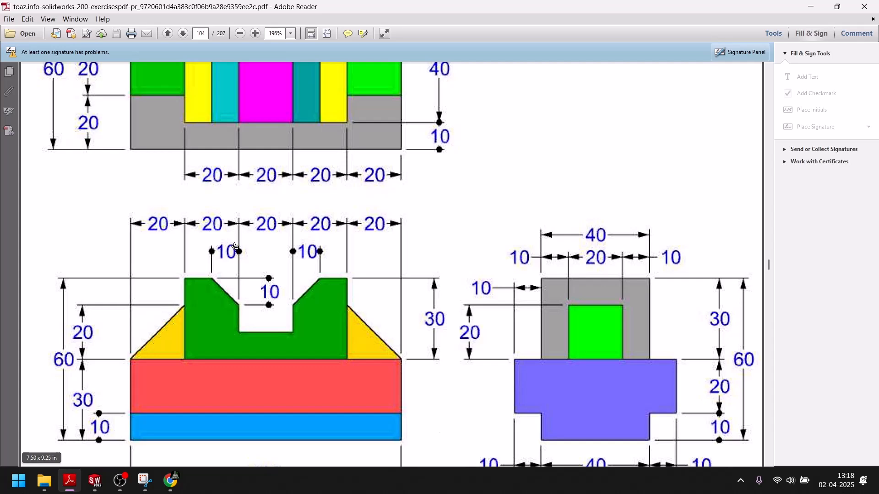
{"action": "scroll", "coordinate": [393, 264], "scroll_direction": "up", "scroll_amount": 5}
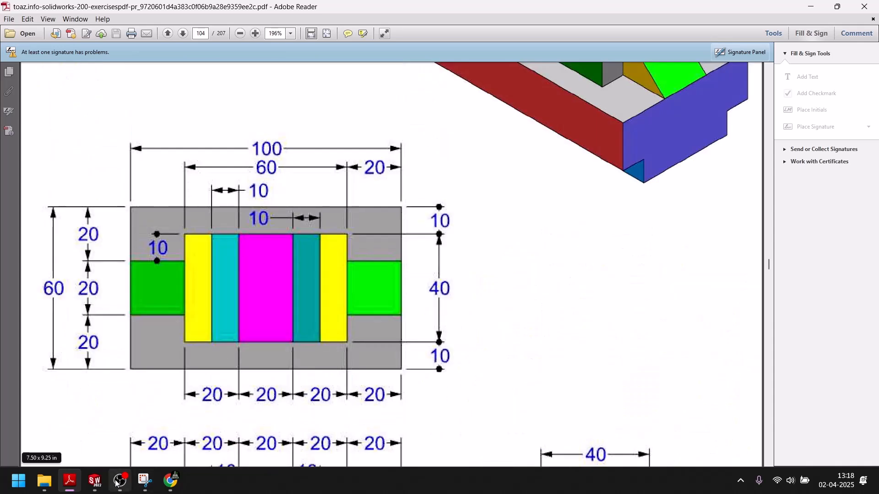
{"action": "left_click", "coordinate": [95, 481]}
{"action": "double_click", "coordinate": [44, 270]}
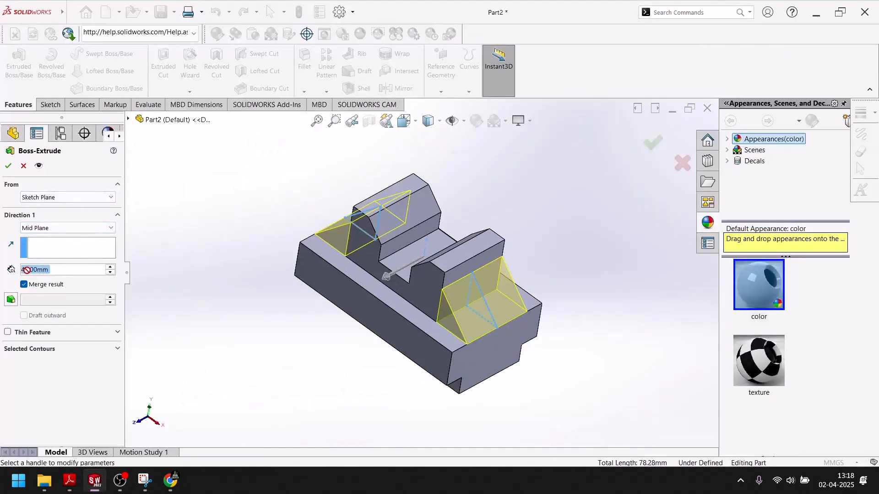
{"action": "type", "text": "20"}
{"action": "key", "text": "Return"}
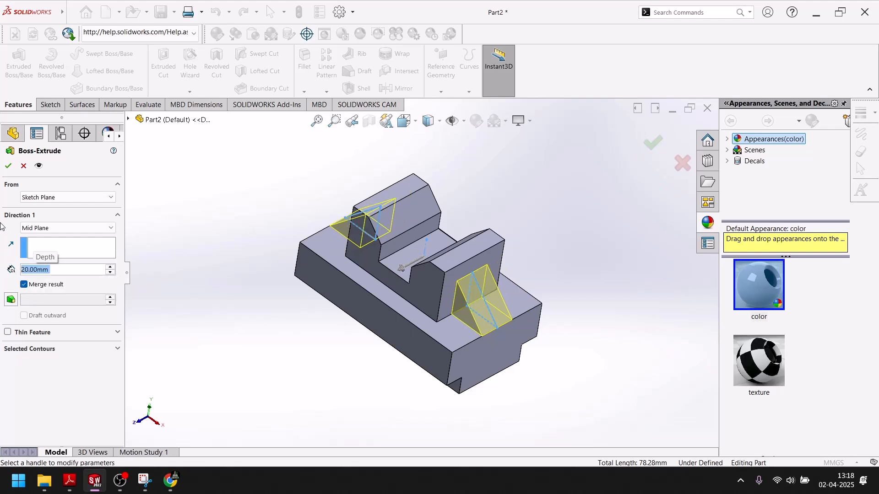
{"action": "left_click", "coordinate": [6, 166]}
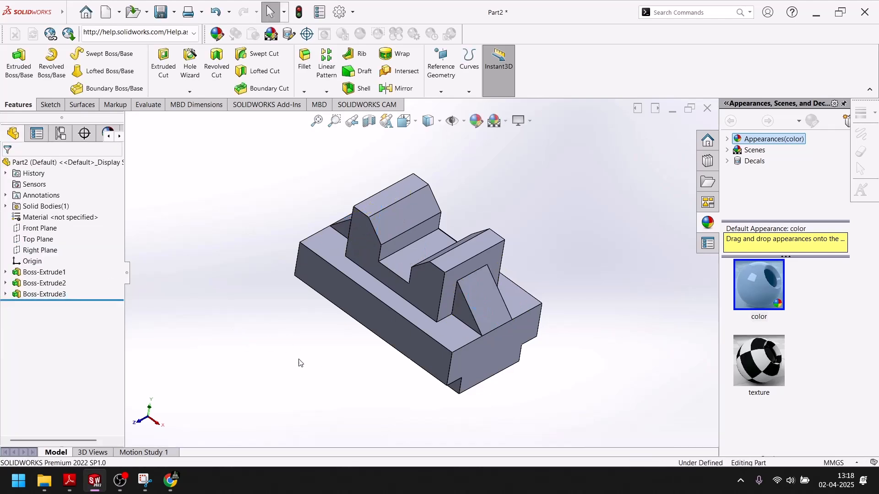
Step: Show the finished part in isometric view and compare it with the 3D illustration in the PDF drawing
{"action": "scroll", "coordinate": [304, 360], "scroll_direction": "down", "scroll_amount": 2}
{"action": "key", "text": "space"}
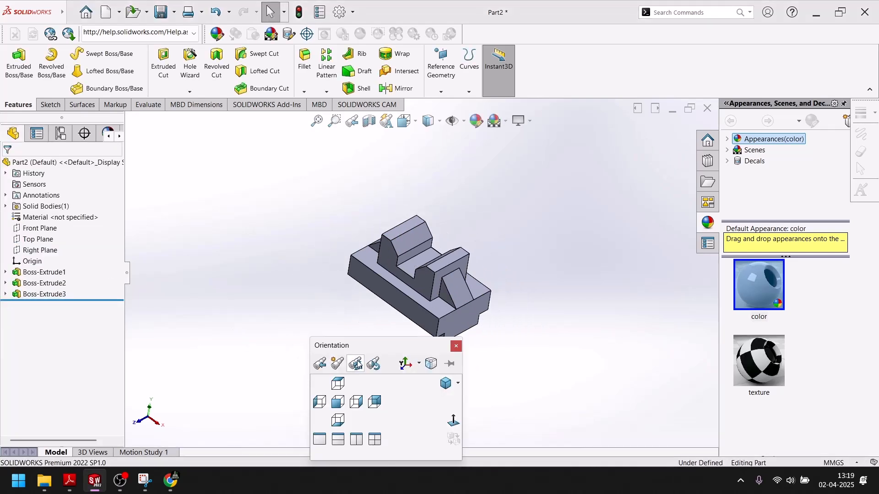
{"action": "left_click", "coordinate": [444, 386]}
{"action": "left_click", "coordinate": [102, 486]}
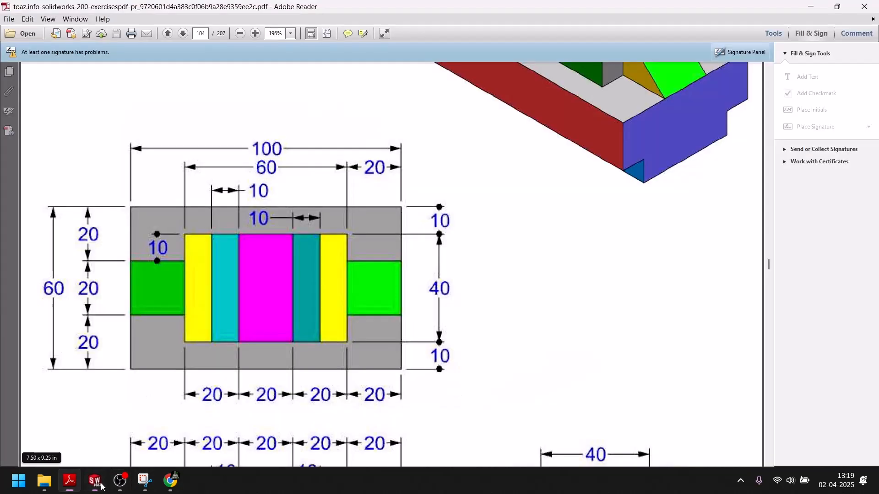
{"action": "scroll", "coordinate": [453, 270], "scroll_direction": "up", "scroll_amount": 5}
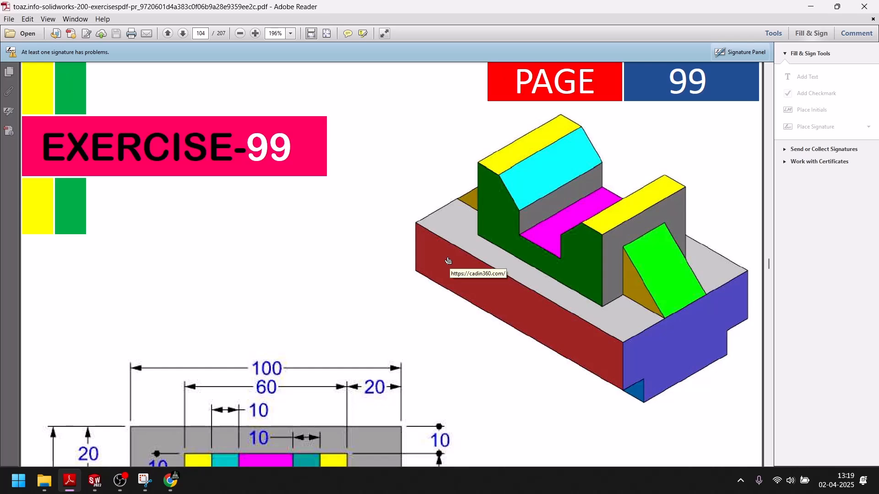
Step: Return to SOLIDWORKS and apply a light blue appearance to the two stepped end faces of the base
{"action": "scroll", "coordinate": [448, 261], "scroll_direction": "down", "scroll_amount": 2}
{"action": "left_click", "coordinate": [92, 489]}
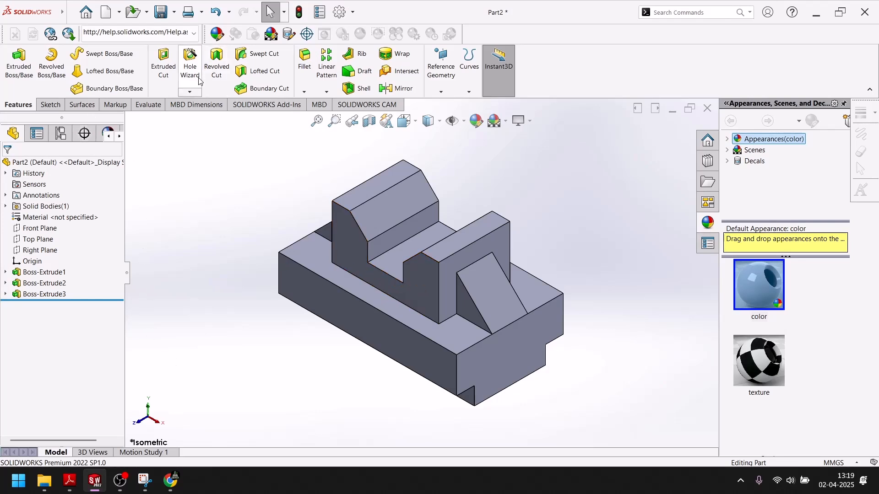
{"action": "left_click", "coordinate": [493, 362]}
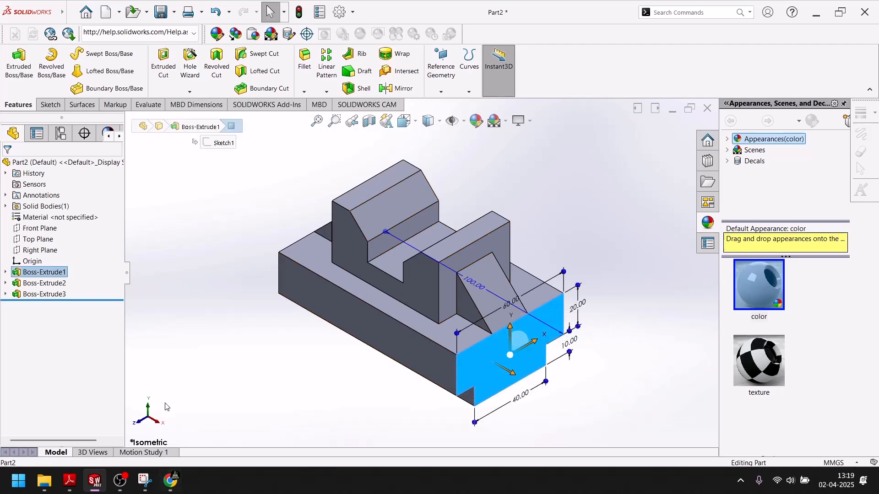
{"action": "middle_click_drag", "start_coordinate": [185, 327], "coordinate": [251, 308]}
{"action": "left_click", "coordinate": [303, 260], "text": "ctrl"}
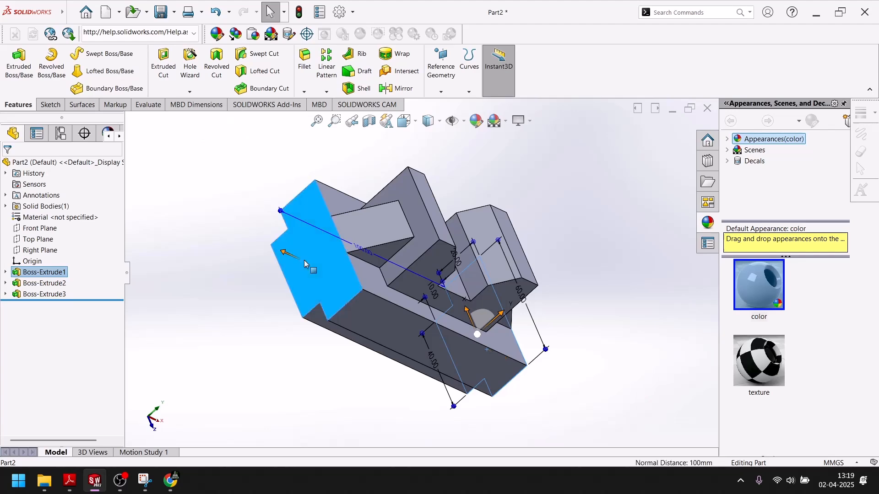
{"action": "left_click", "coordinate": [95, 481]}
{"action": "left_click", "coordinate": [95, 481]}
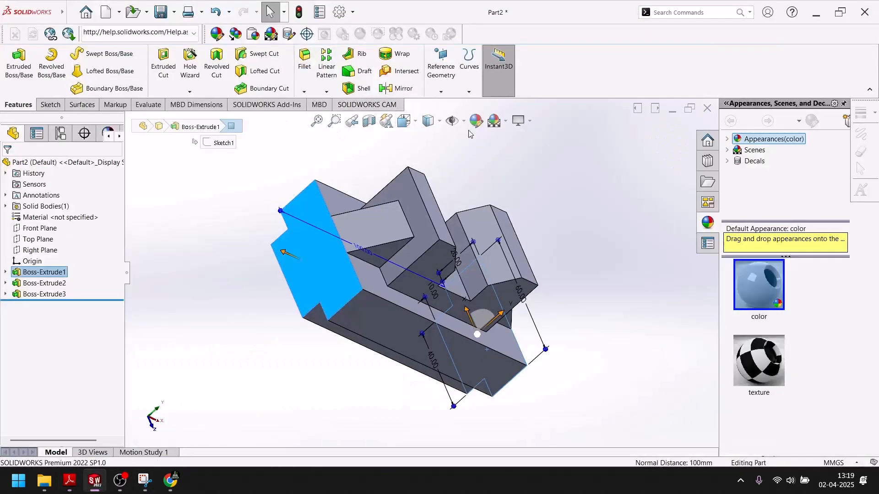
{"action": "left_click", "coordinate": [476, 122]}
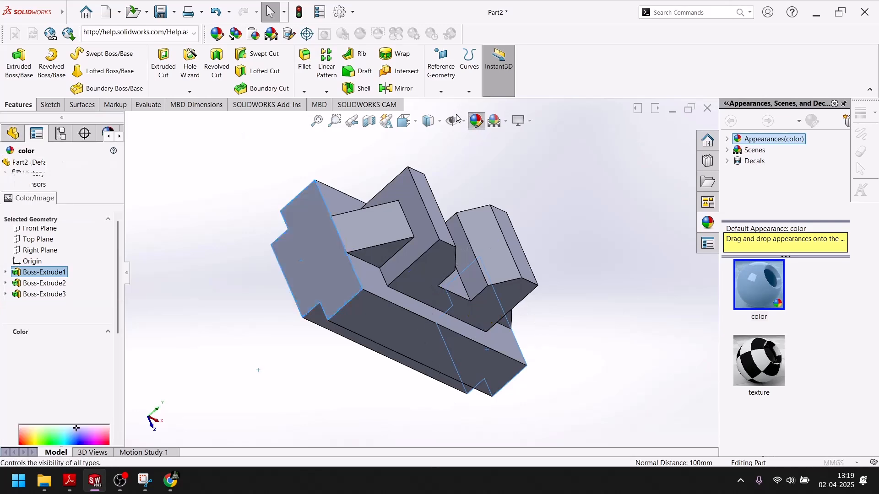
{"action": "left_click", "coordinate": [68, 392]}
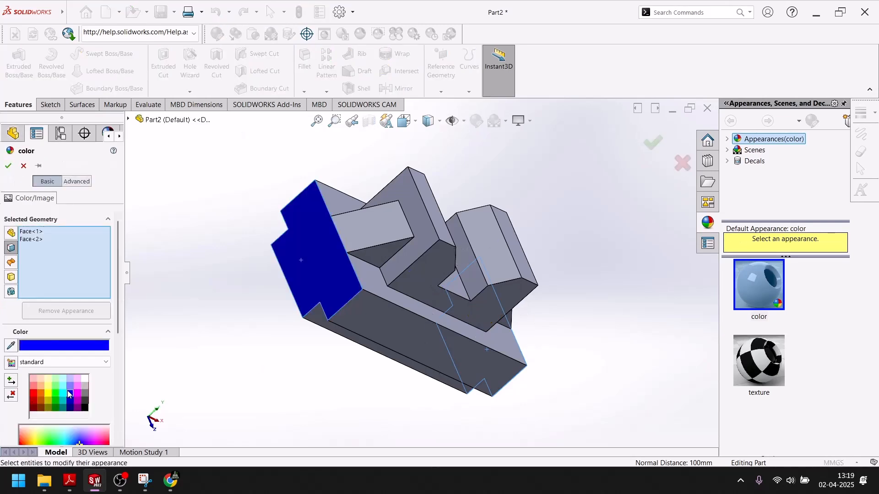
{"action": "left_click", "coordinate": [69, 386]}
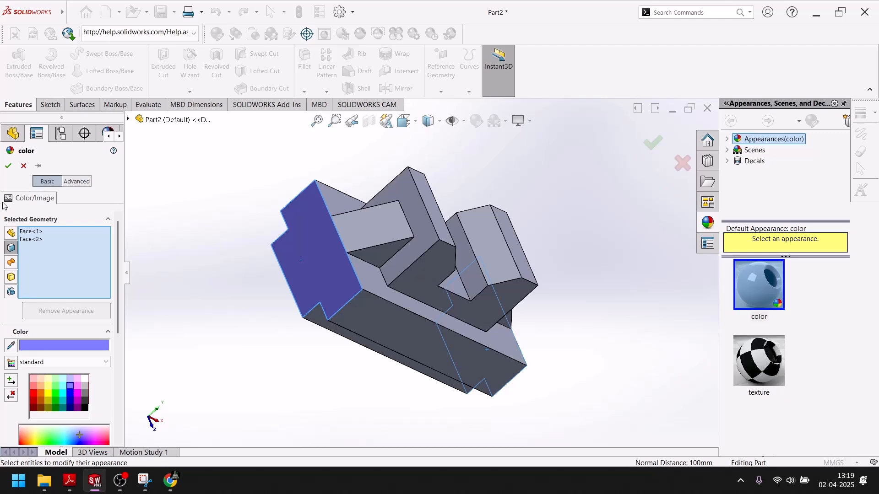
{"action": "left_click", "coordinate": [9, 166]}
Step: Apply a light red appearance to the four long vertical side faces of the stepped base
{"action": "scroll", "coordinate": [333, 323], "scroll_direction": "down", "scroll_amount": 5}
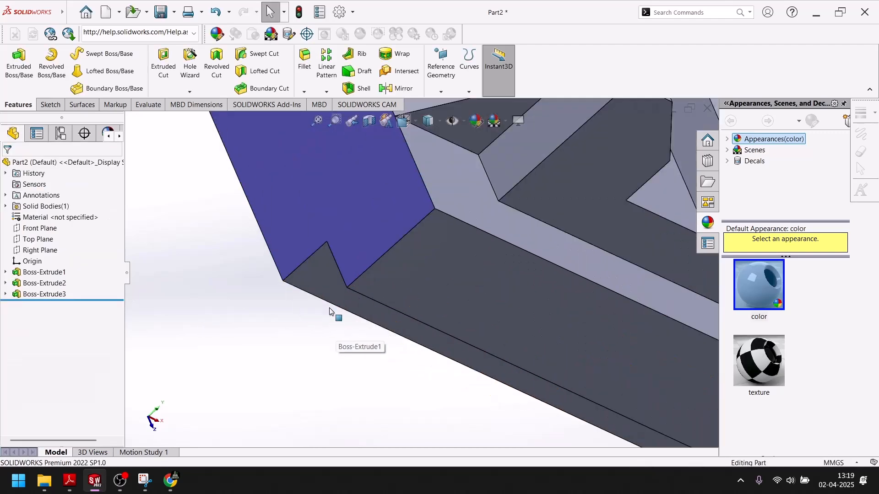
{"action": "left_click", "coordinate": [430, 274], "text": "ctrl"}
{"action": "scroll", "coordinate": [419, 277], "scroll_direction": "up", "scroll_amount": 4}
{"action": "middle_click_drag", "start_coordinate": [420, 276], "coordinate": [527, 384]}
{"action": "left_click", "coordinate": [481, 271], "text": "ctrl"}
{"action": "left_click", "coordinate": [491, 237], "text": "ctrl"}
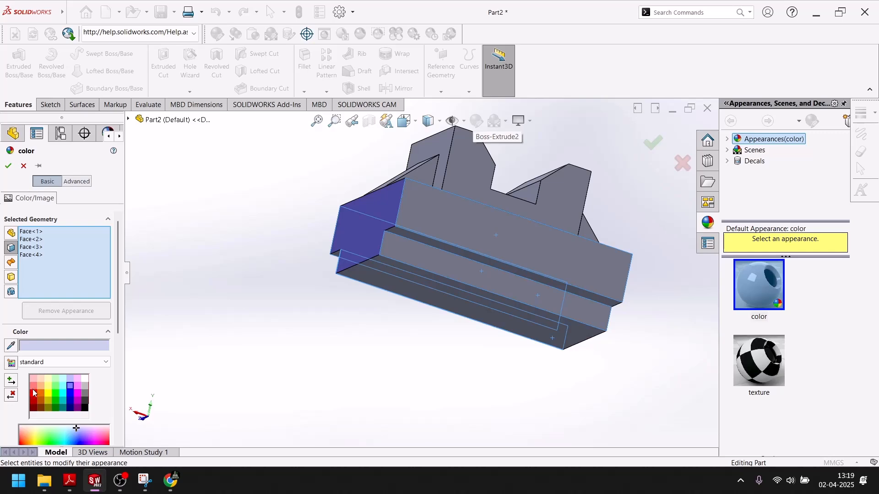
{"action": "left_click", "coordinate": [32, 386]}
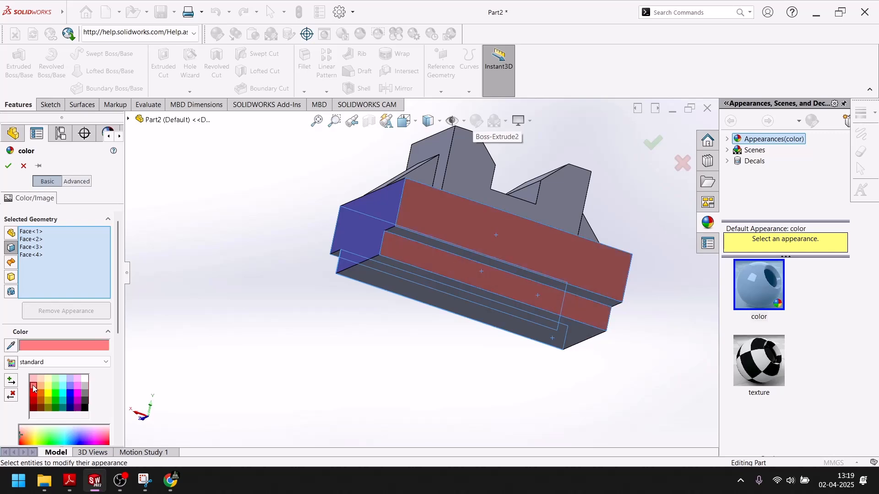
{"action": "left_click", "coordinate": [8, 165]}
Step: Apply a magenta appearance to the floor face of the block's notch
{"action": "middle_click_drag", "start_coordinate": [500, 378], "coordinate": [314, 470]}
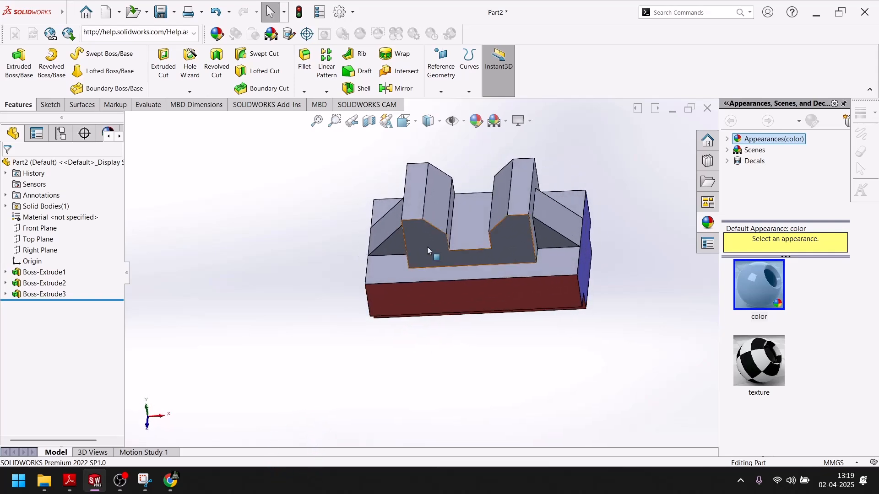
{"action": "left_click", "coordinate": [471, 219]}
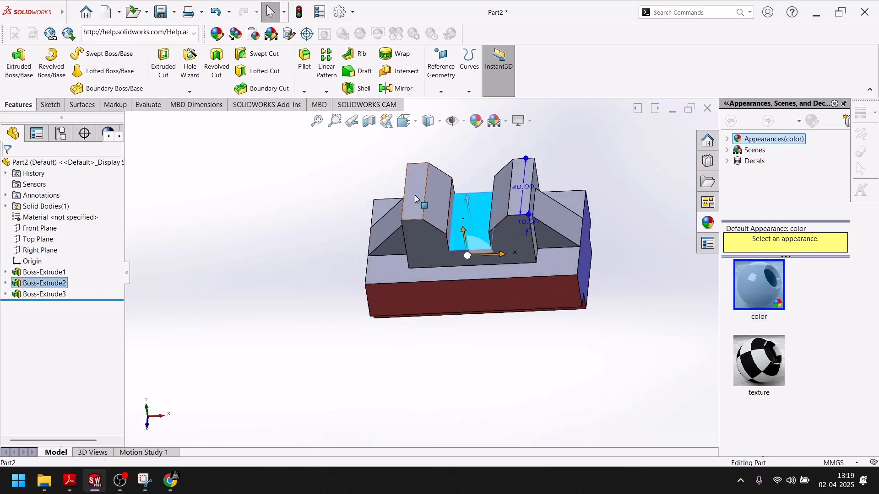
{"action": "left_click", "coordinate": [476, 121]}
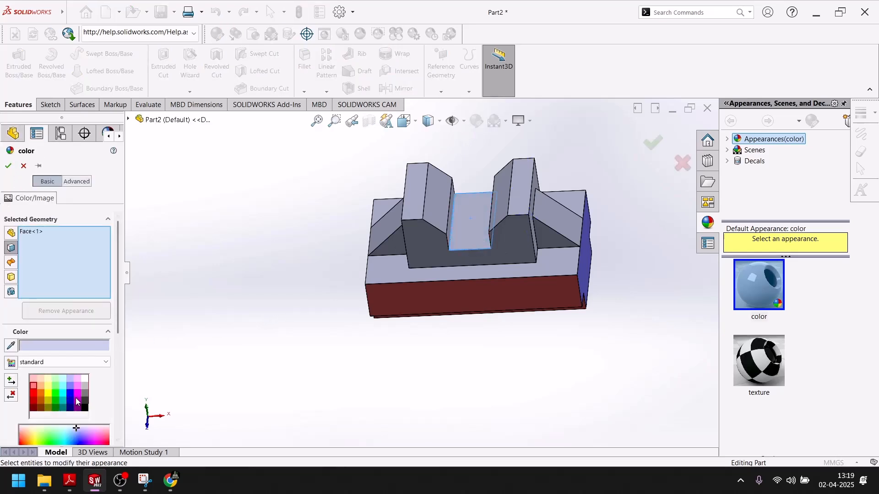
{"action": "left_click", "coordinate": [78, 393]}
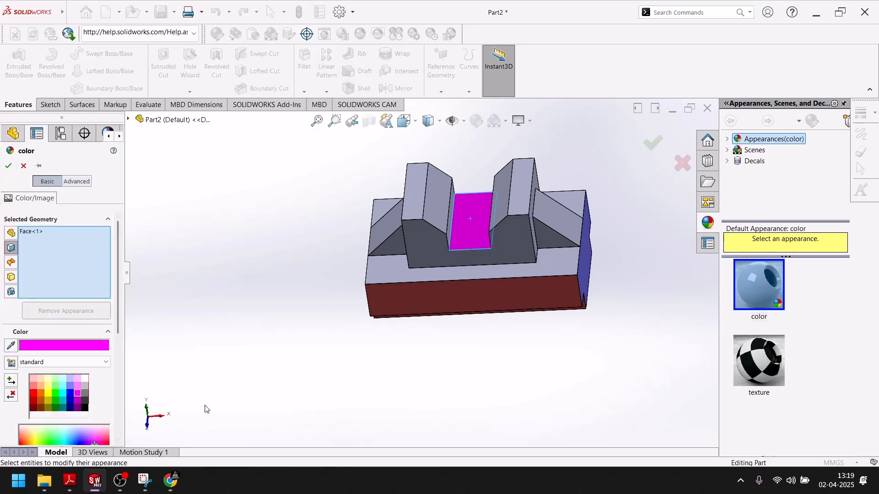
{"action": "left_click", "coordinate": [7, 166]}
Step: Apply a yellow appearance to the four triangular side faces of the two wedges
{"action": "left_click", "coordinate": [398, 245]}
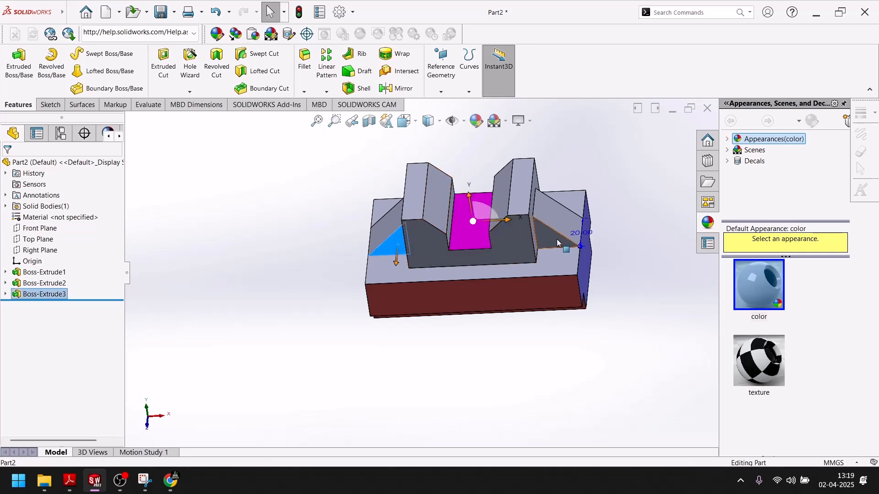
{"action": "left_click", "coordinate": [557, 243]}
{"action": "middle_click_drag", "start_coordinate": [557, 244], "coordinate": [492, 370]}
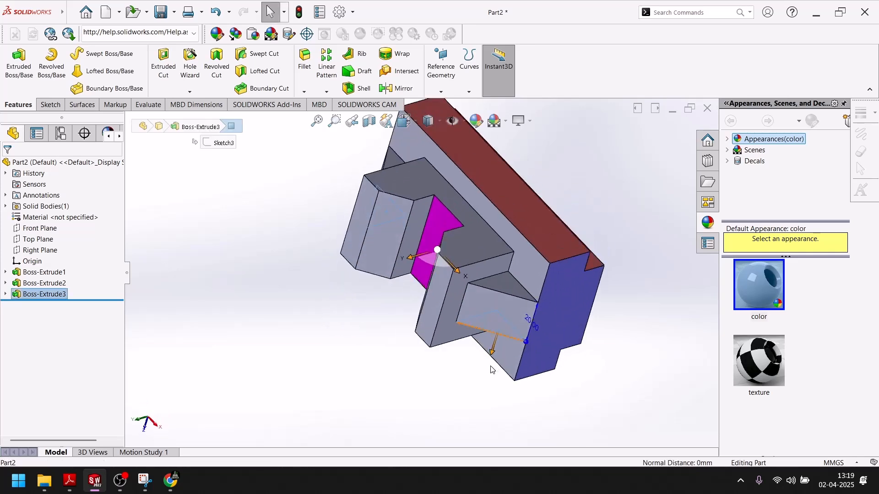
{"action": "left_click", "coordinate": [502, 280], "text": "ctrl"}
{"action": "left_click", "coordinate": [394, 157], "text": "ctrl"}
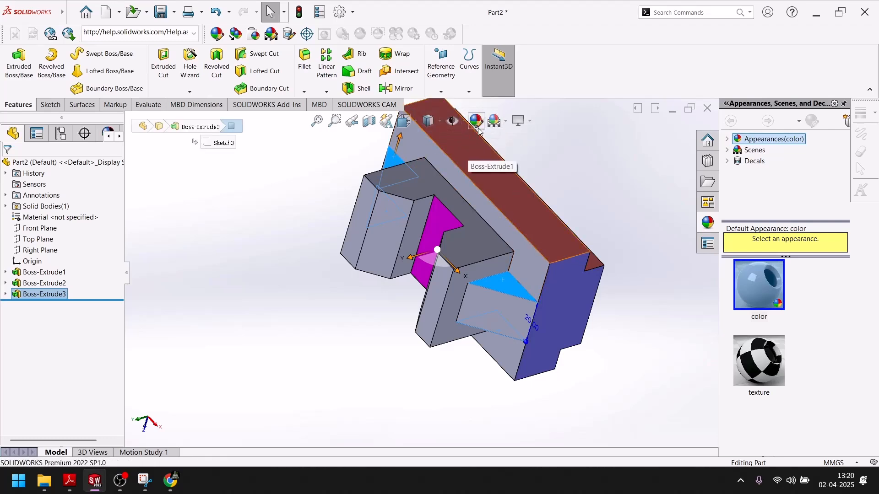
{"action": "left_click", "coordinate": [478, 124]}
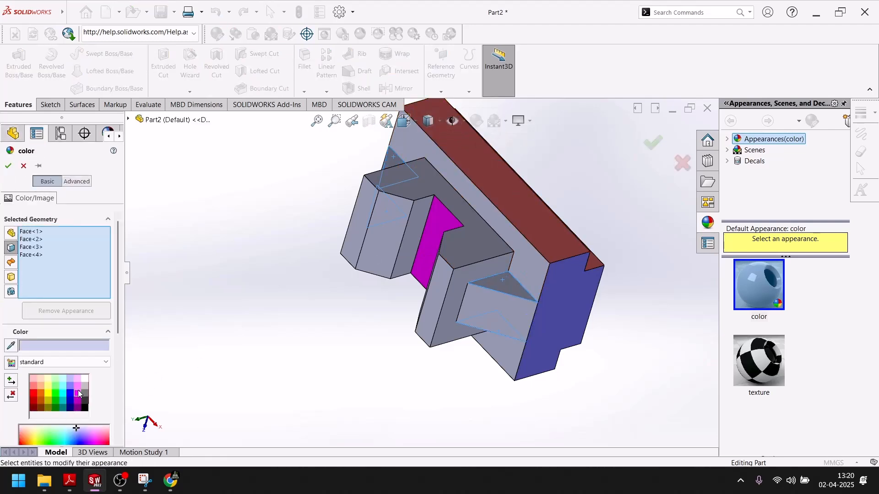
{"action": "left_click", "coordinate": [50, 390]}
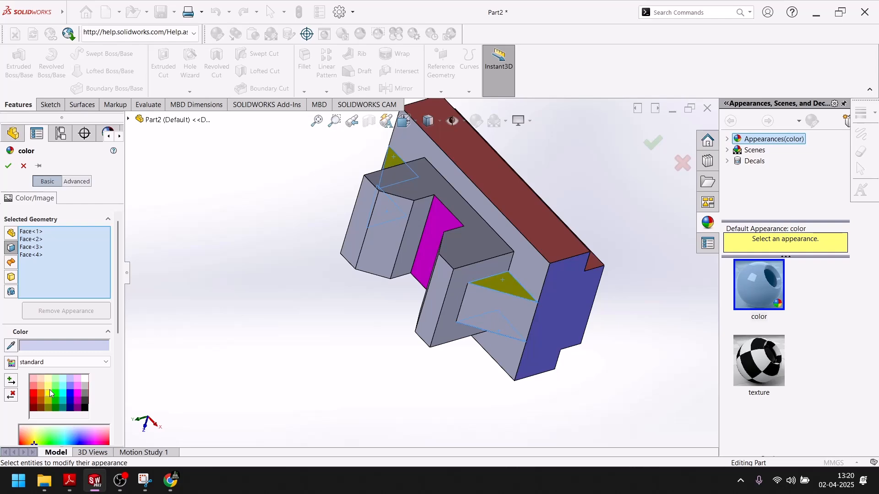
{"action": "left_click", "coordinate": [8, 167]}
Step: Apply a bright green appearance to the top faces of the base around the notched block
{"action": "middle_click_drag", "start_coordinate": [308, 399], "coordinate": [513, 309]}
{"action": "left_click", "coordinate": [513, 308]}
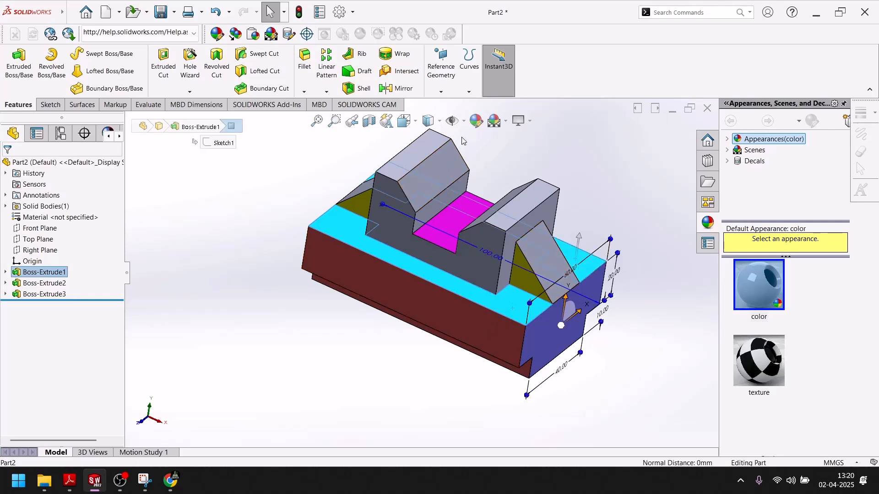
{"action": "left_click", "coordinate": [480, 121]}
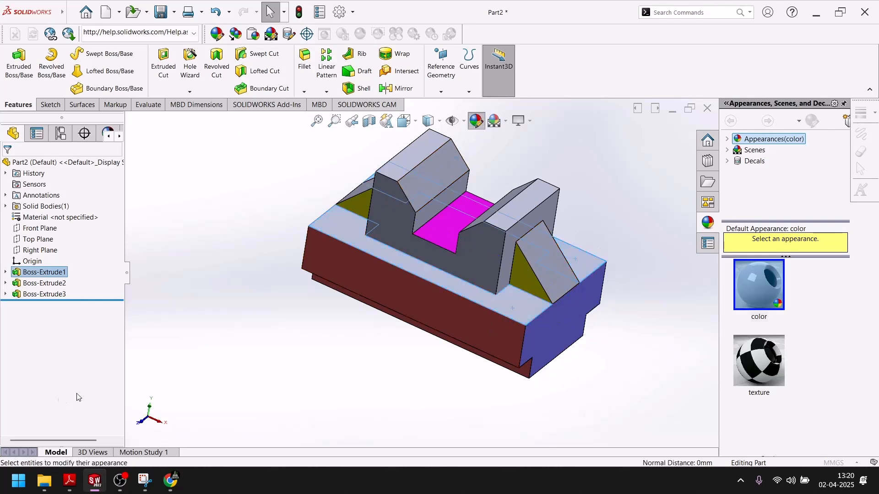
{"action": "left_click", "coordinate": [54, 392]}
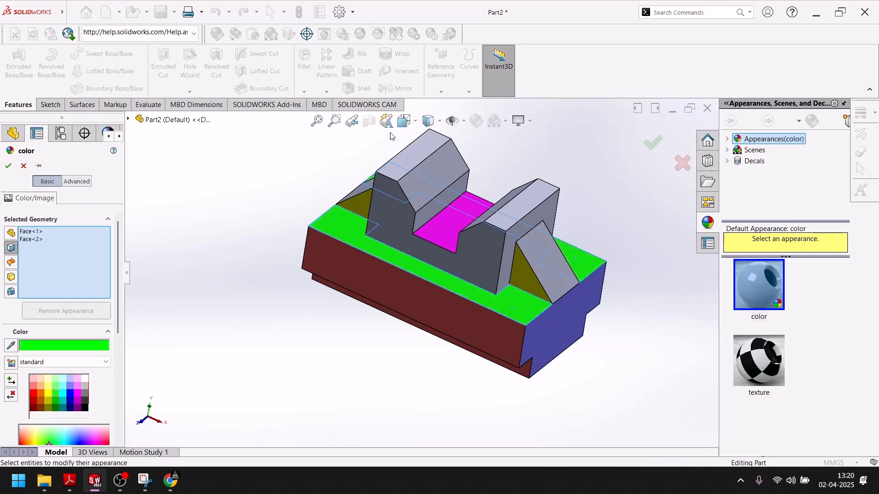
{"action": "left_click", "coordinate": [7, 166]}
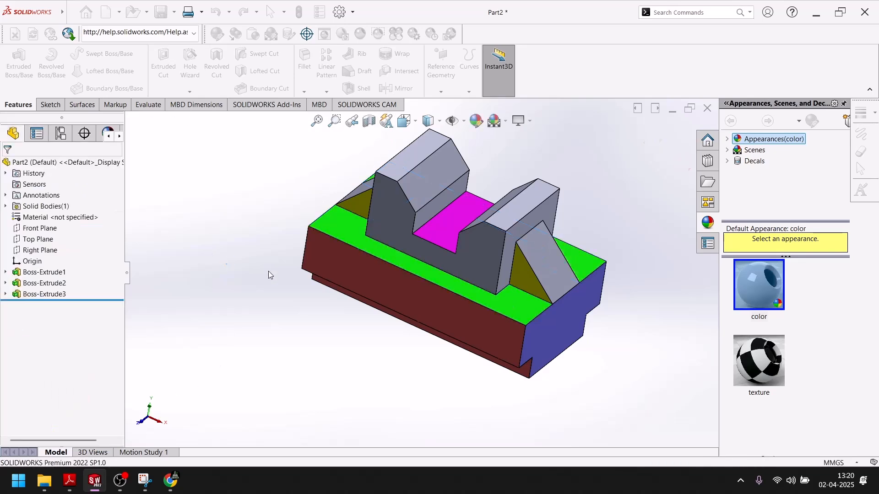
Step: Apply a black appearance to the sloped faces of both side wedges
{"action": "left_click", "coordinate": [547, 257]}
{"action": "middle_click_drag", "start_coordinate": [375, 263], "coordinate": [384, 202]}
{"action": "left_click", "coordinate": [385, 201]}
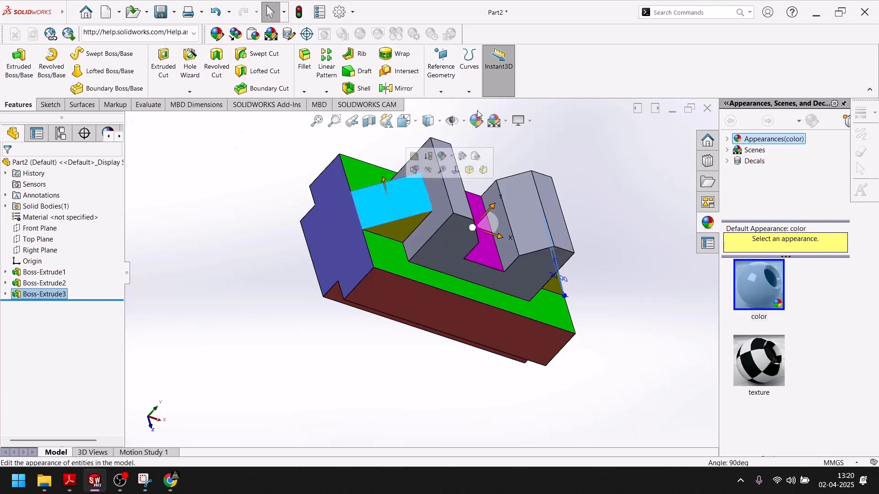
{"action": "left_click", "coordinate": [476, 120]}
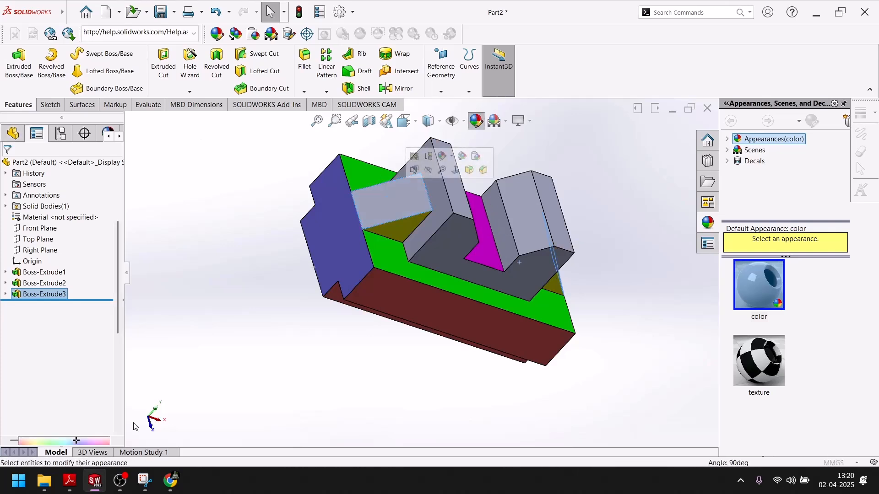
{"action": "left_click", "coordinate": [86, 408]}
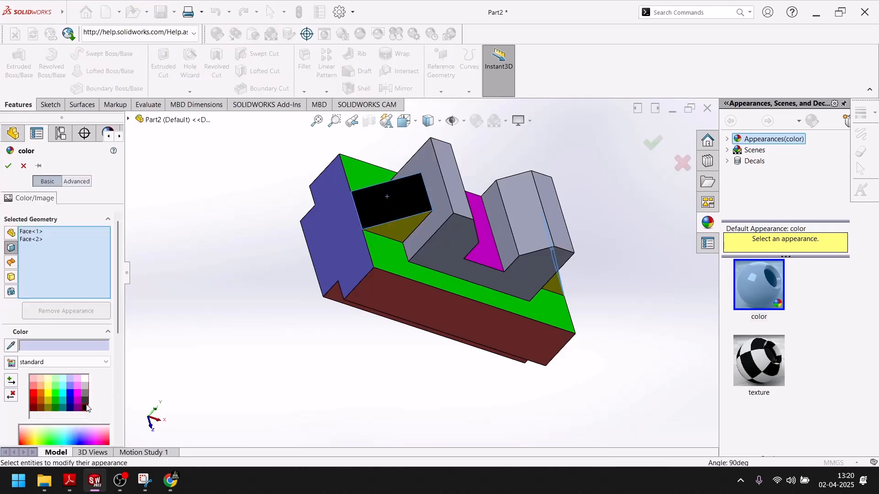
{"action": "left_click", "coordinate": [8, 166]}
{"action": "middle_click_drag", "start_coordinate": [348, 378], "coordinate": [295, 351]}
{"action": "key", "text": "Escape"}
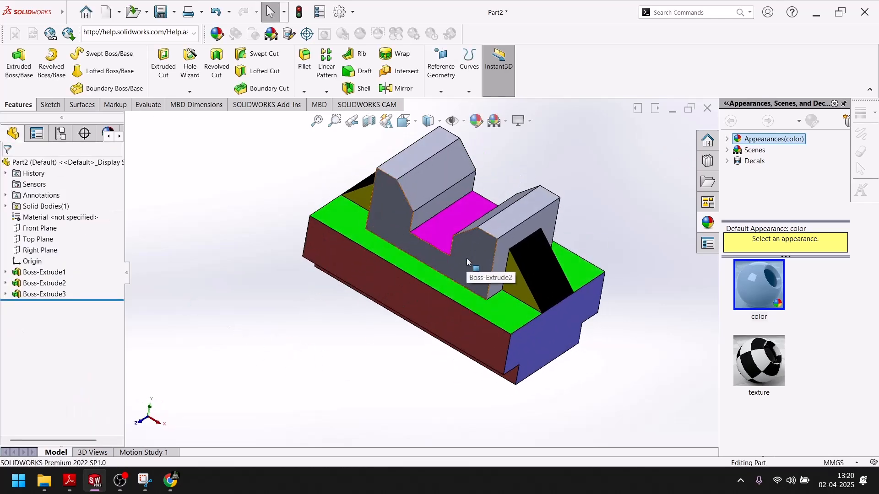
Step: Apply a blue appearance to the front and back profile faces of the notched block
{"action": "left_click", "coordinate": [467, 259]}
{"action": "middle_click_drag", "start_coordinate": [505, 254], "coordinate": [479, 282]}
{"action": "left_click", "coordinate": [504, 276]}
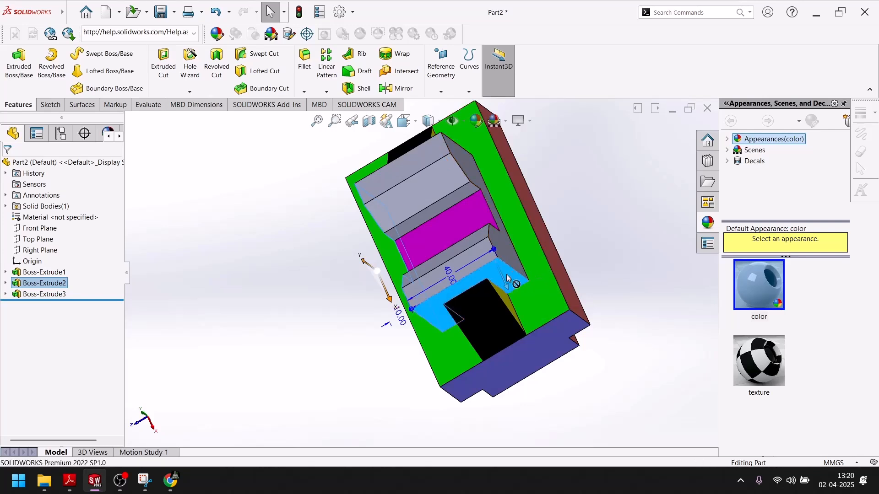
{"action": "key", "text": "Escape"}
{"action": "left_click", "coordinate": [509, 260]}
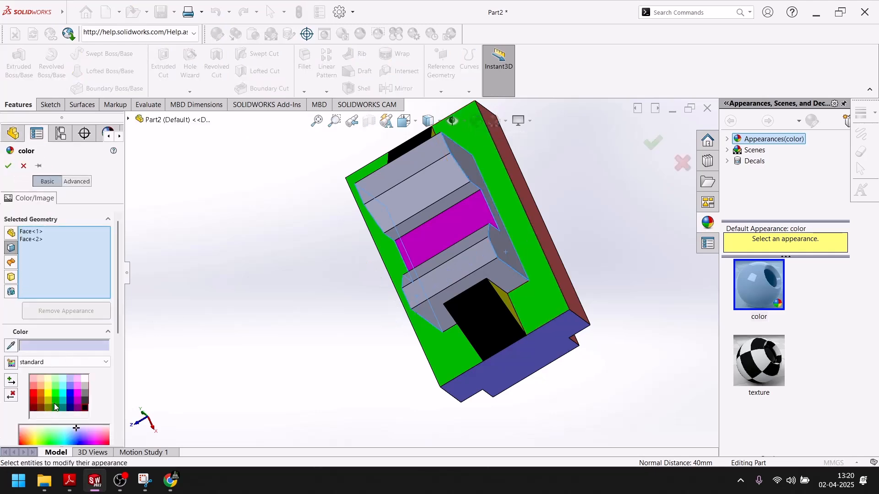
{"action": "left_click", "coordinate": [69, 396]}
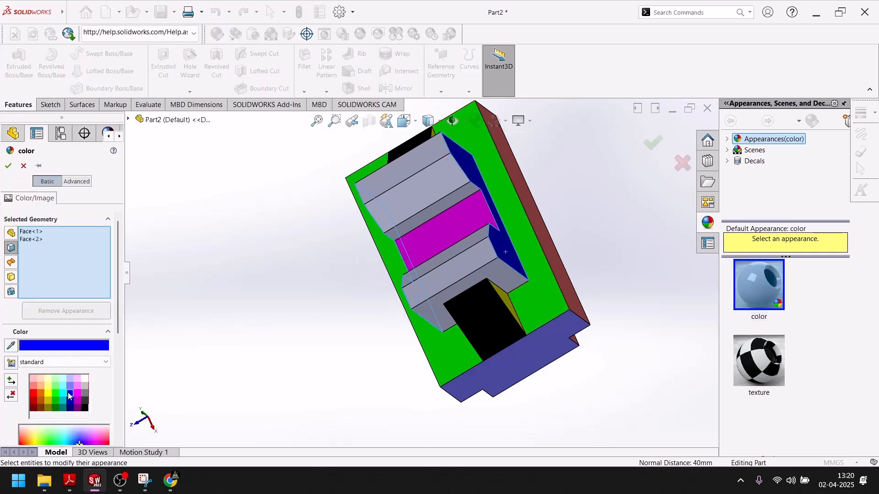
{"action": "left_click", "coordinate": [8, 166]}
Step: Check the colours in the PDF illustration, then apply a cyan appearance to the two outer end faces of the notched block
{"action": "middle_click_drag", "start_coordinate": [313, 428], "coordinate": [377, 323]}
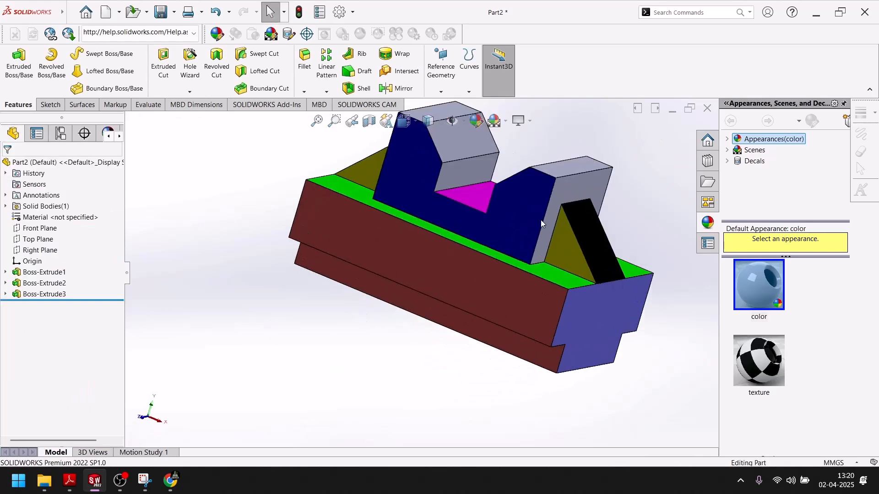
{"action": "left_click", "coordinate": [553, 204]}
{"action": "middle_click_drag", "start_coordinate": [554, 205], "coordinate": [517, 346]}
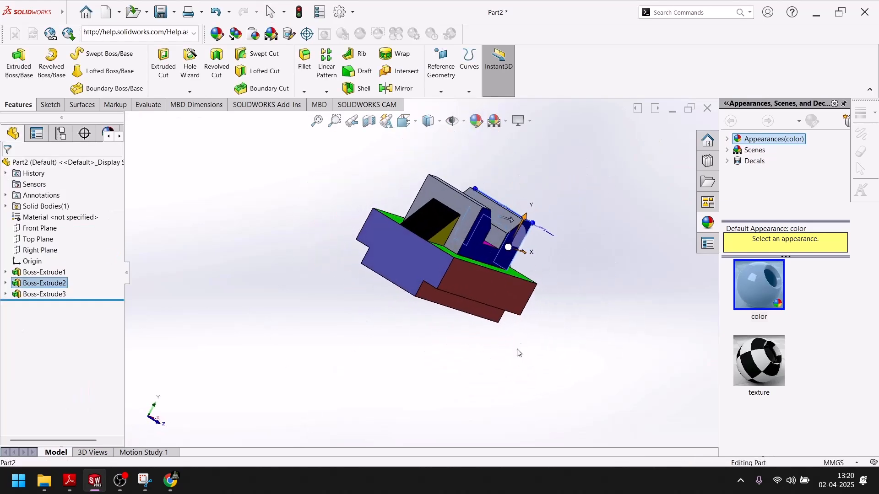
{"action": "left_click", "coordinate": [466, 206]}
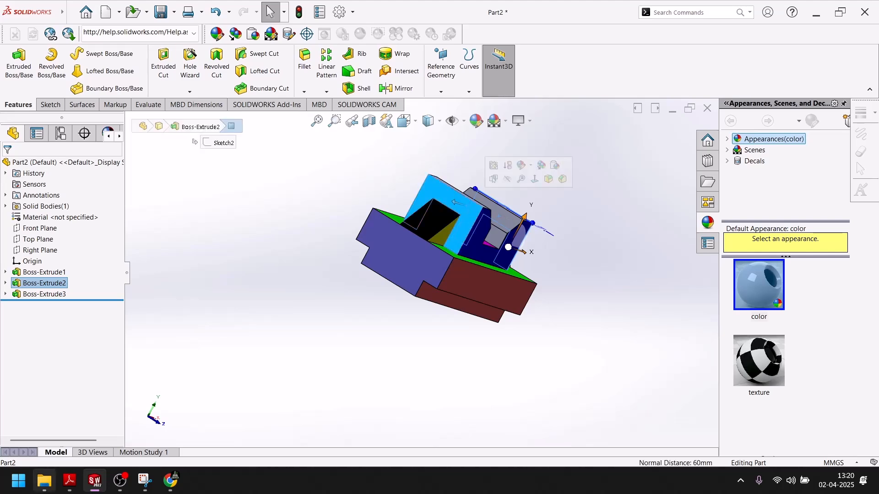
{"action": "left_click", "coordinate": [93, 486]}
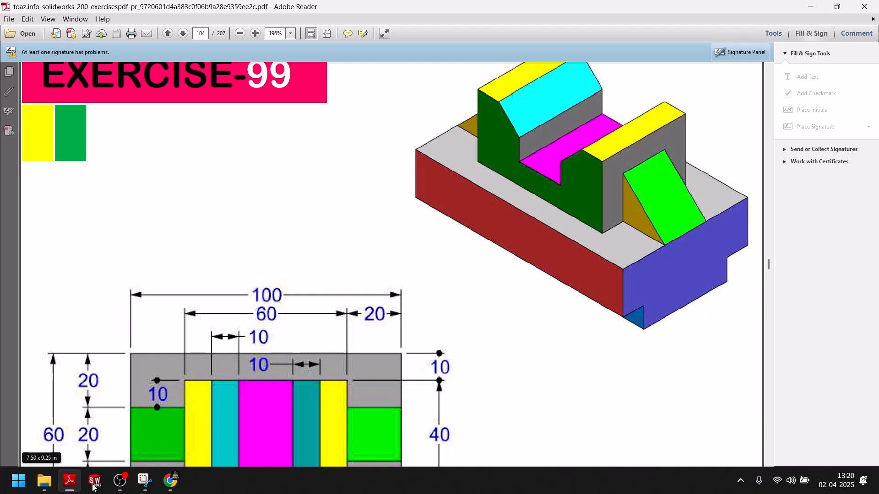
{"action": "left_click", "coordinate": [94, 482]}
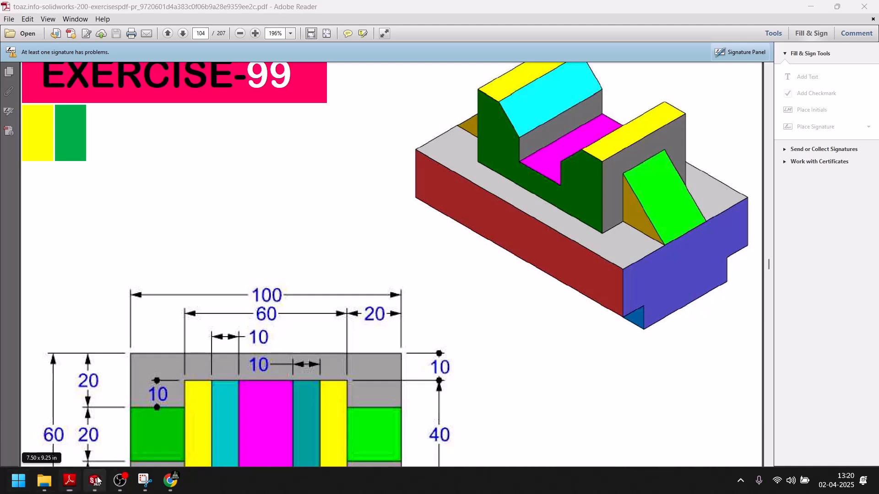
{"action": "left_click", "coordinate": [475, 119]}
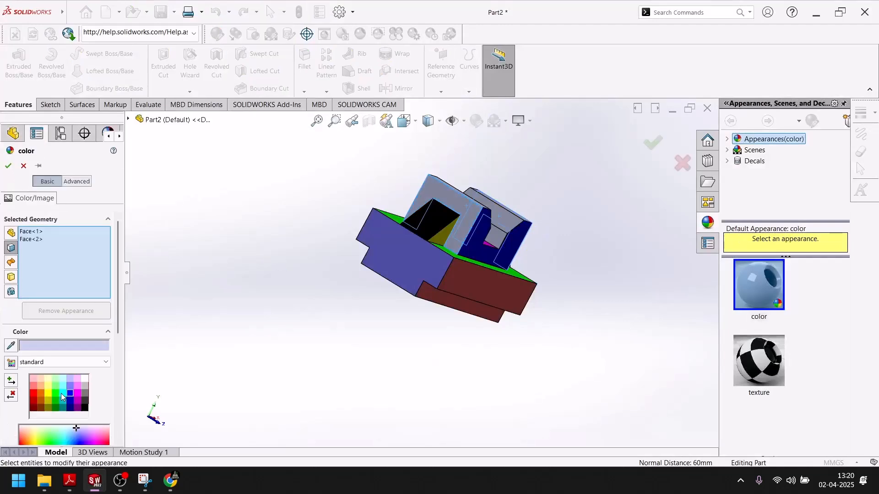
{"action": "left_click", "coordinate": [61, 391]}
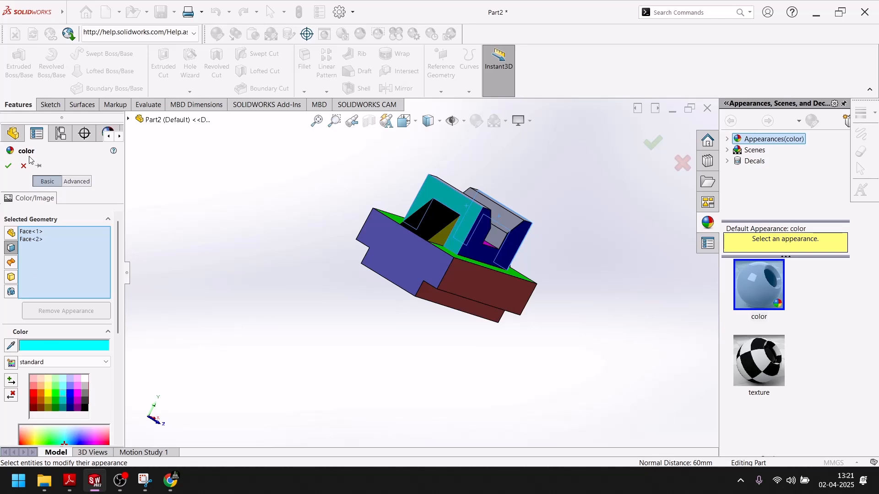
{"action": "left_click", "coordinate": [8, 167]}
Step: Apply a yellow appearance to the two sloped faces above the notch of the block
{"action": "middle_click_drag", "start_coordinate": [322, 353], "coordinate": [235, 382]}
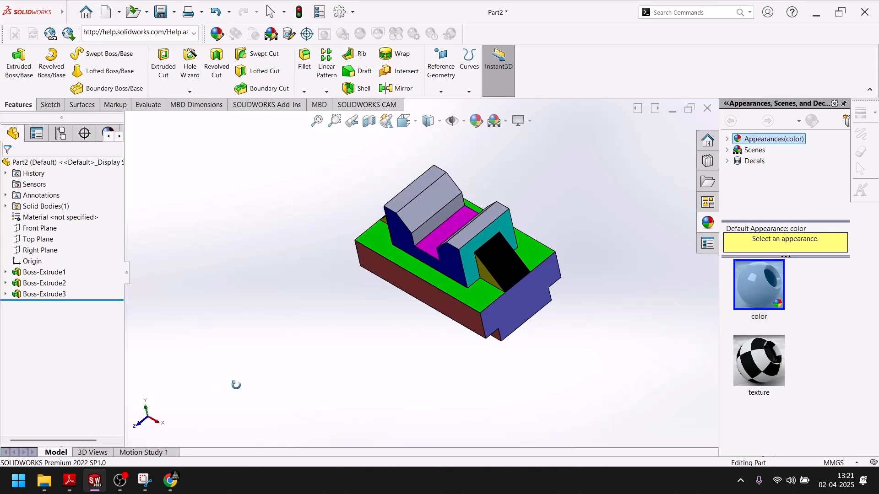
{"action": "left_click", "coordinate": [426, 204]}
{"action": "middle_click_drag", "start_coordinate": [427, 205], "coordinate": [458, 215]}
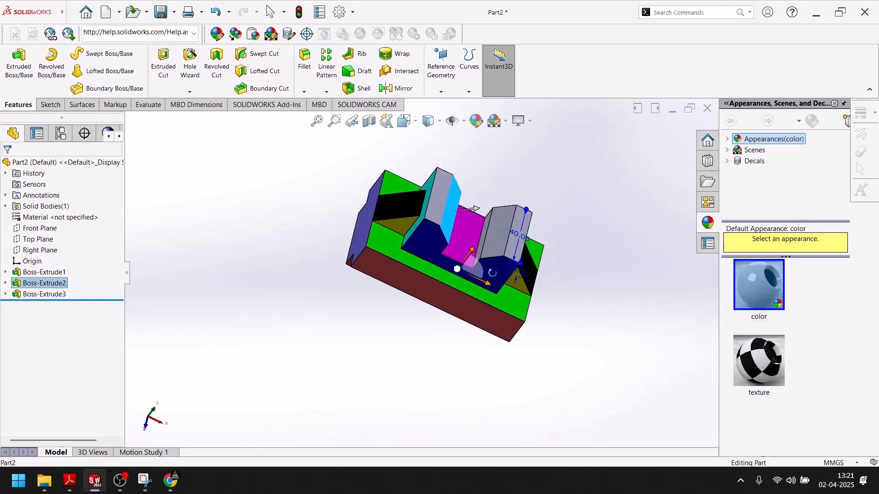
{"action": "left_click", "coordinate": [496, 241], "text": "ctrl"}
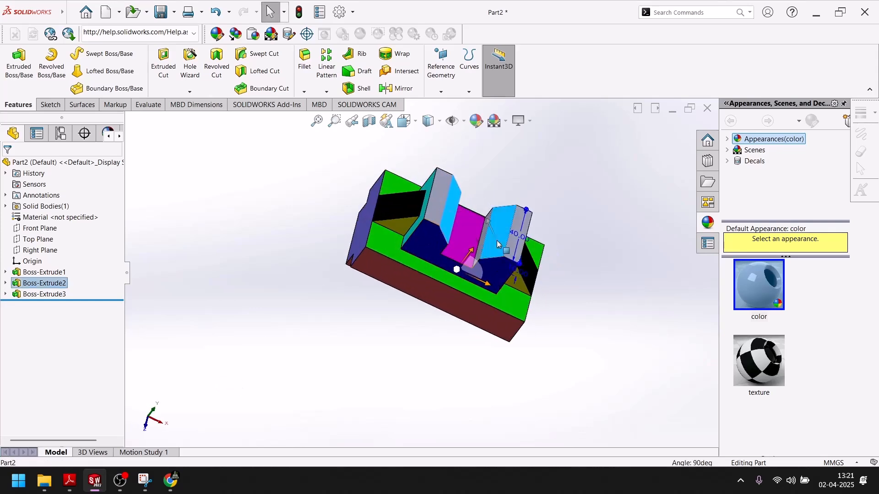
{"action": "left_click", "coordinate": [476, 121]}
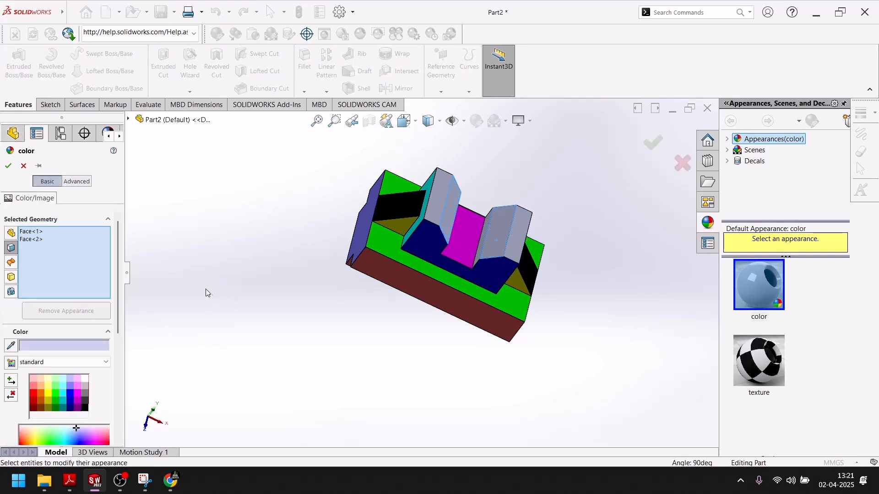
{"action": "left_click", "coordinate": [48, 392]}
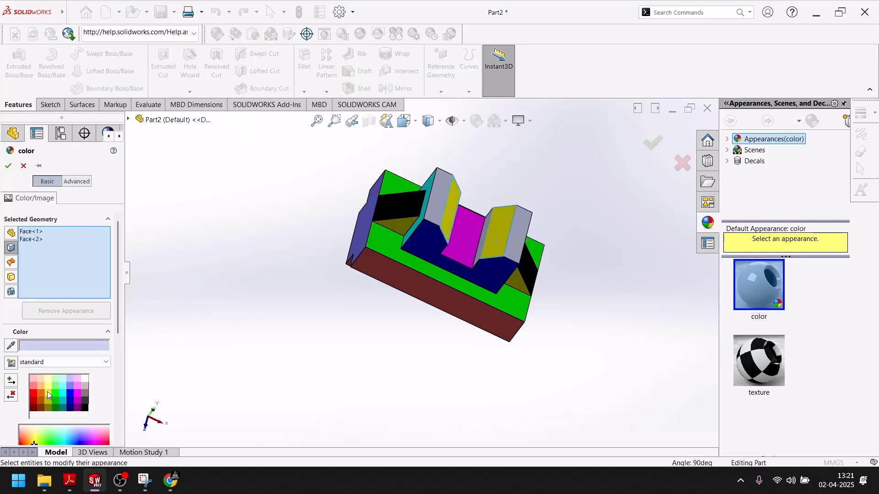
{"action": "left_click", "coordinate": [9, 166]}
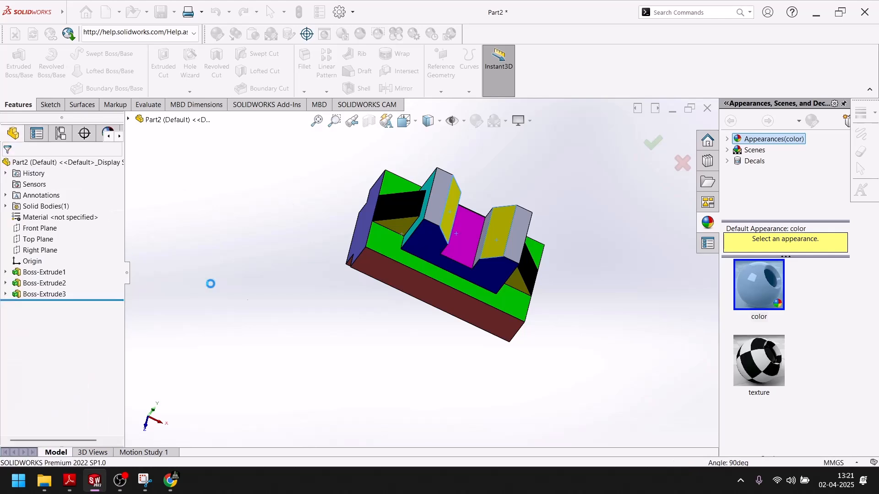
Step: Apply a red appearance to the notched block's two top faces and the vertical inner walls of its notch
{"action": "left_click", "coordinate": [438, 192]}
{"action": "left_click", "coordinate": [519, 237]}
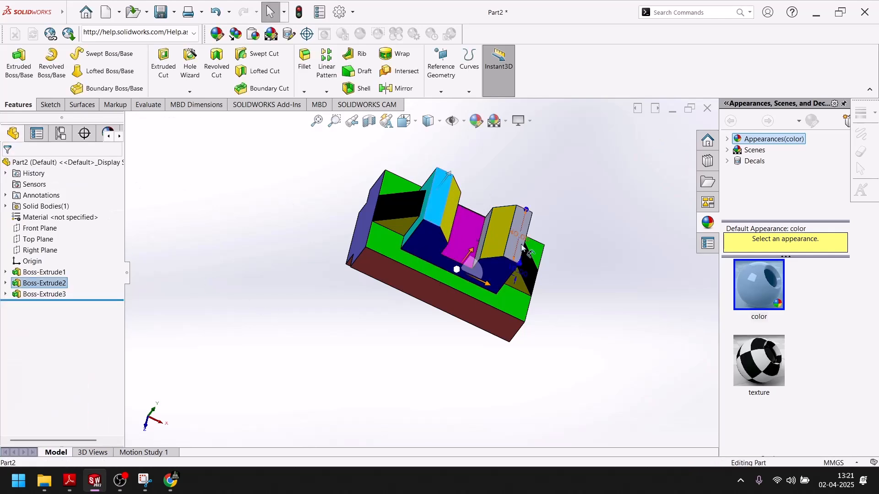
{"action": "middle_click_drag", "start_coordinate": [485, 238], "coordinate": [455, 224]}
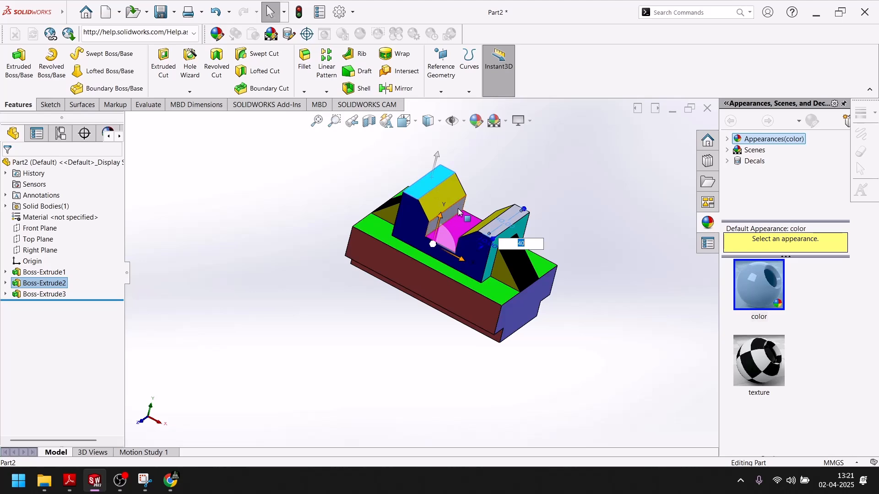
{"action": "scroll", "coordinate": [454, 223], "scroll_direction": "down", "scroll_amount": 5}
{"action": "middle_click_drag", "start_coordinate": [470, 255], "coordinate": [550, 317]}
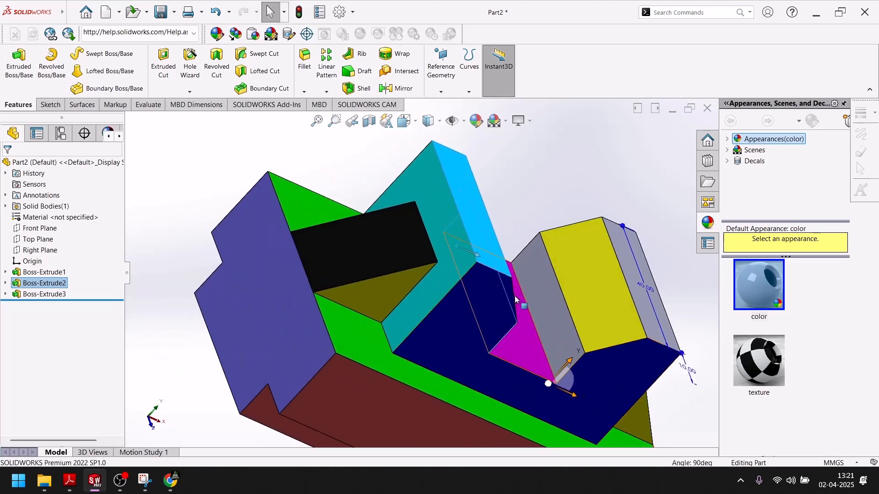
{"action": "left_click", "coordinate": [476, 120]}
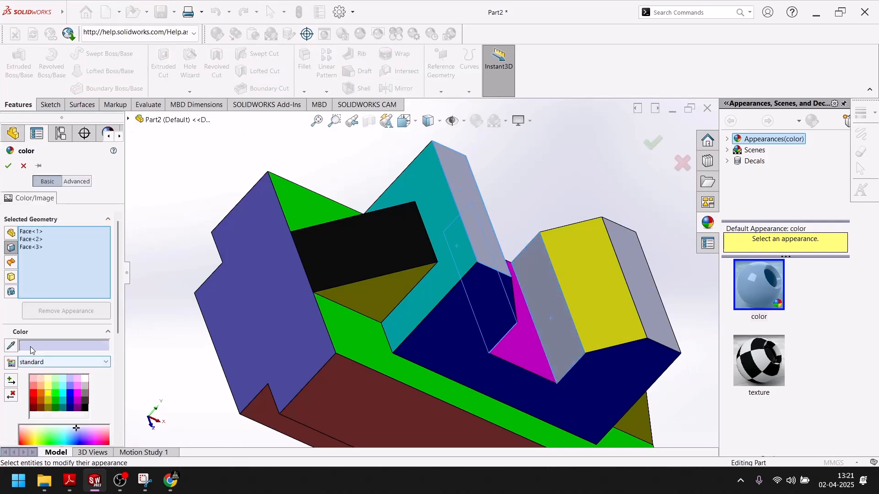
{"action": "left_click", "coordinate": [33, 393]}
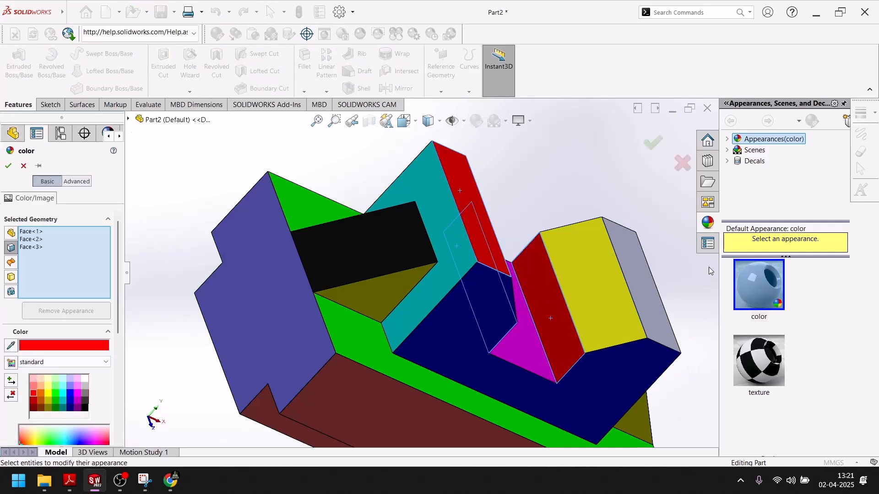
{"action": "left_click", "coordinate": [652, 301]}
{"action": "middle_click_drag", "start_coordinate": [566, 301], "coordinate": [489, 289]}
{"action": "left_click", "coordinate": [9, 166]}
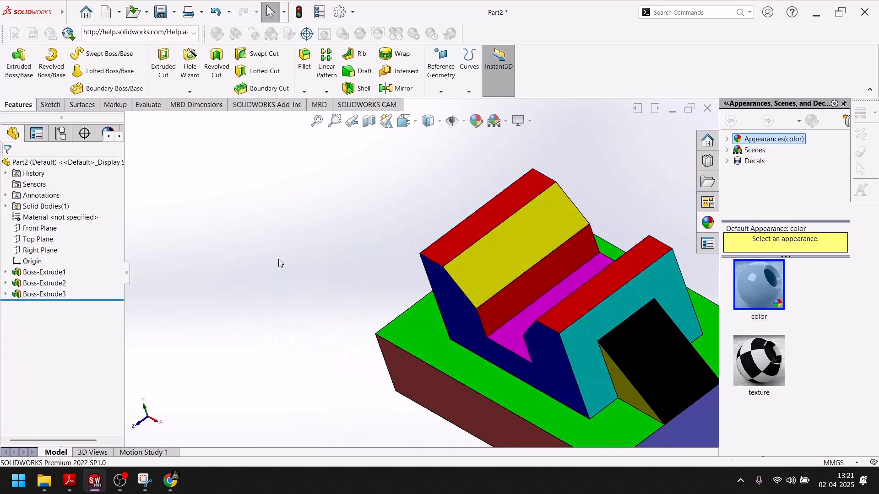
Step: Show the coloured part in isometric view and set the scene background to Plain White
{"action": "key", "text": "space"}
{"action": "left_click", "coordinate": [446, 303]}
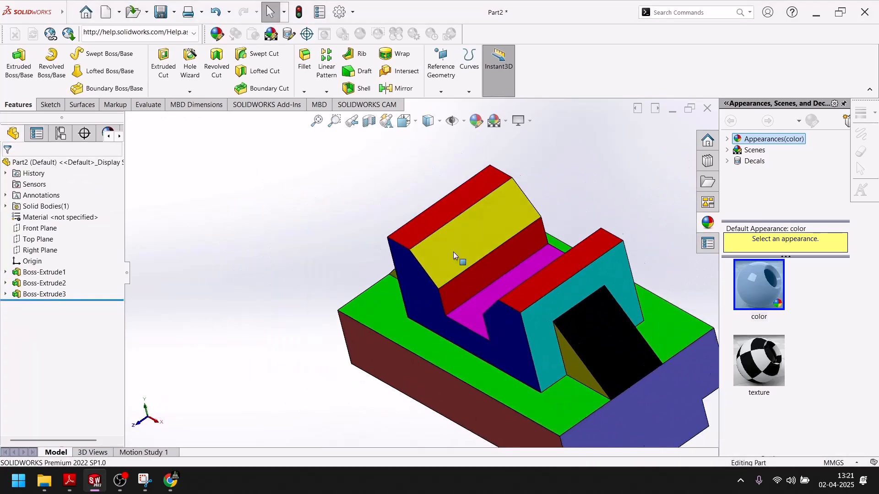
{"action": "left_click", "coordinate": [520, 121]}
{"action": "left_click", "coordinate": [505, 121]}
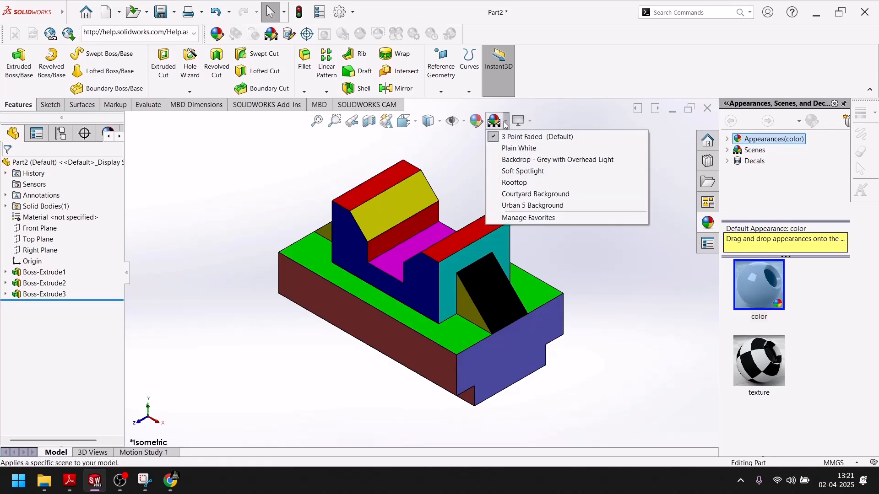
{"action": "left_click", "coordinate": [509, 152]}
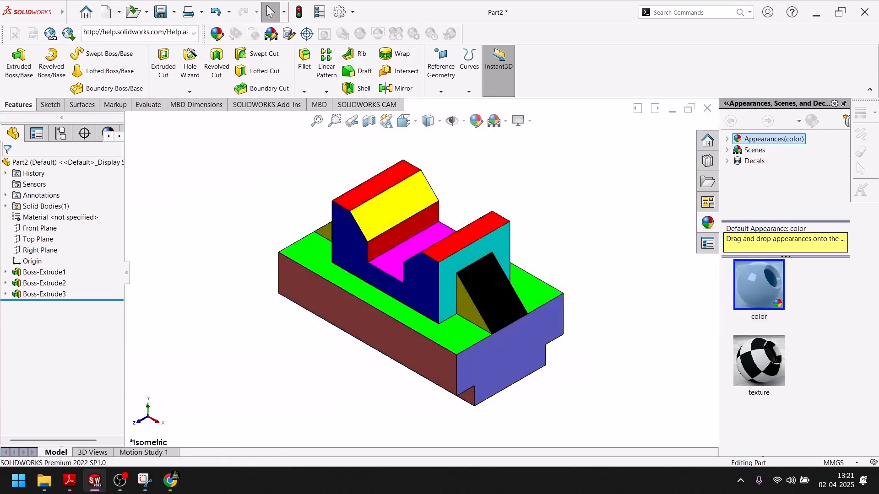
{"action": "mouse_move", "coordinate": [151, 486]}
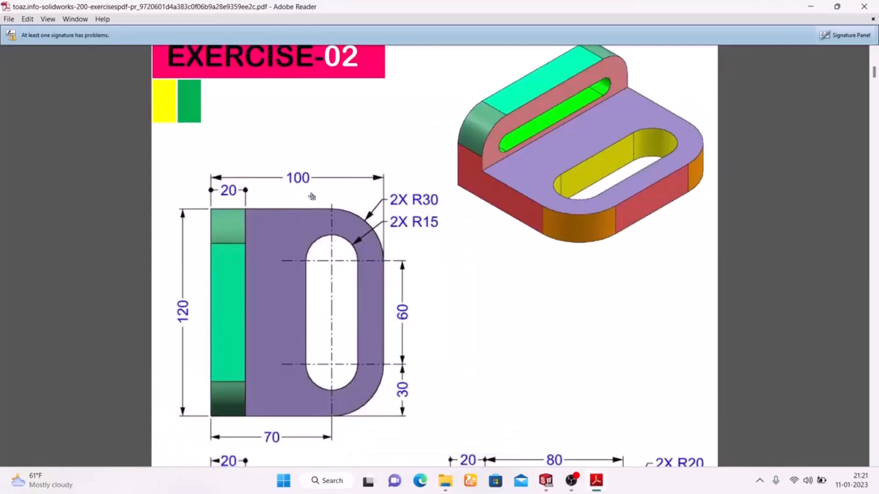
Step: Review the Exercise-02 top view, switch to Part3 in SOLIDWORKS and sketch a center rectangle about 144 by 91 mm on the origin
{"action": "scroll", "coordinate": [537, 141], "scroll_direction": "up", "scroll_amount": 3}
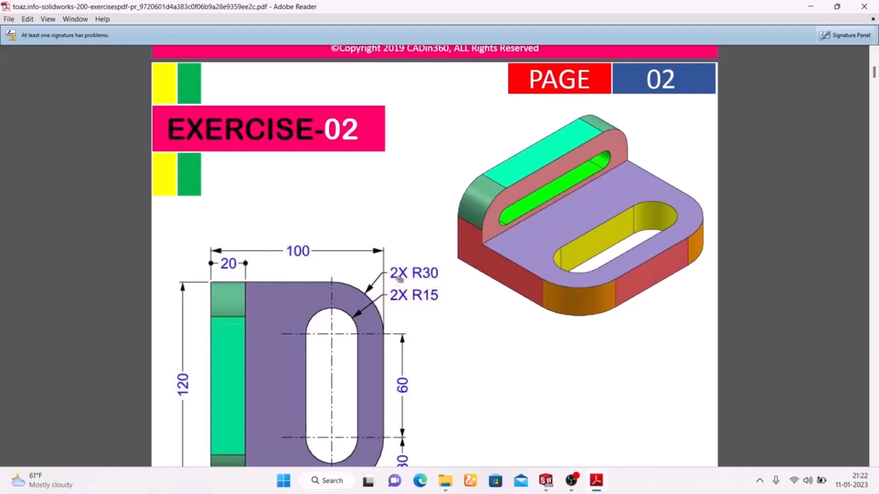
{"action": "scroll", "coordinate": [404, 282], "scroll_direction": "down", "scroll_amount": 3}
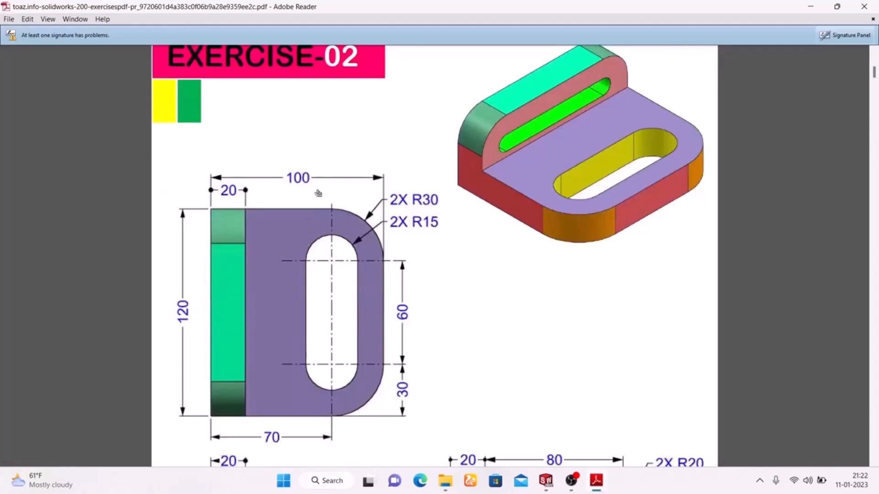
{"action": "left_click", "coordinate": [546, 481]}
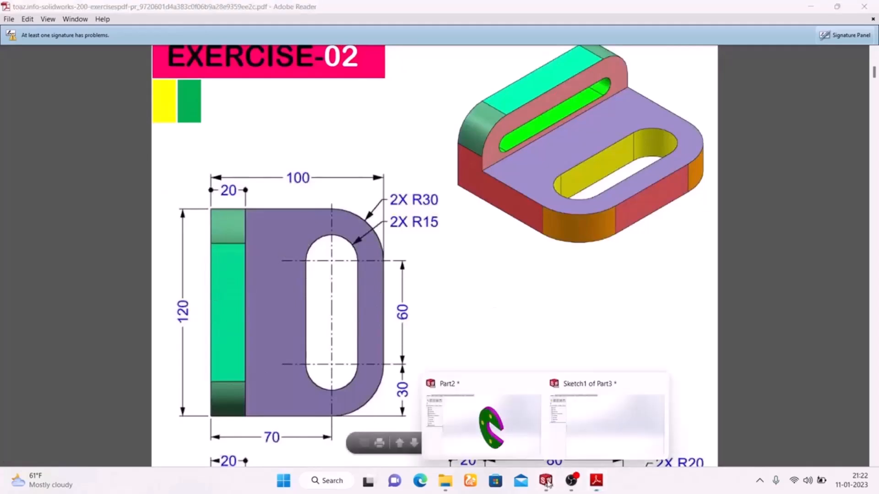
{"action": "left_click", "coordinate": [600, 419]}
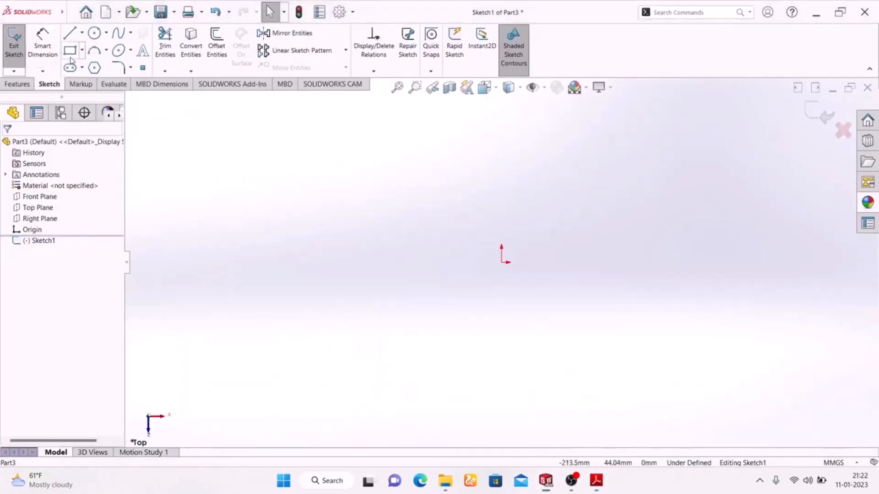
{"action": "left_click", "coordinate": [84, 51]}
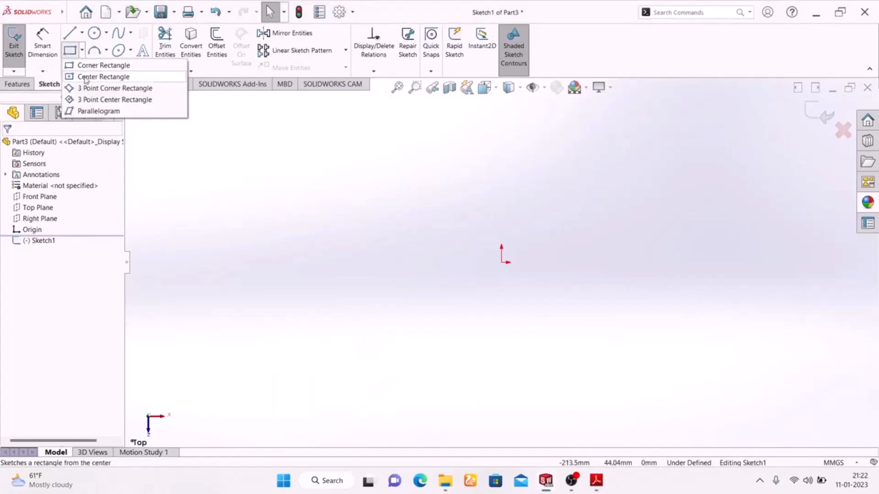
{"action": "left_click", "coordinate": [87, 76]}
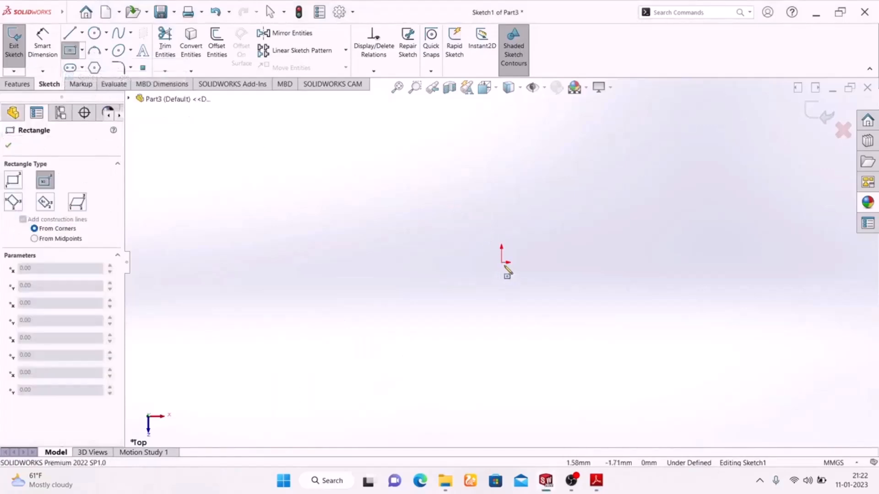
{"action": "left_click", "coordinate": [502, 263]}
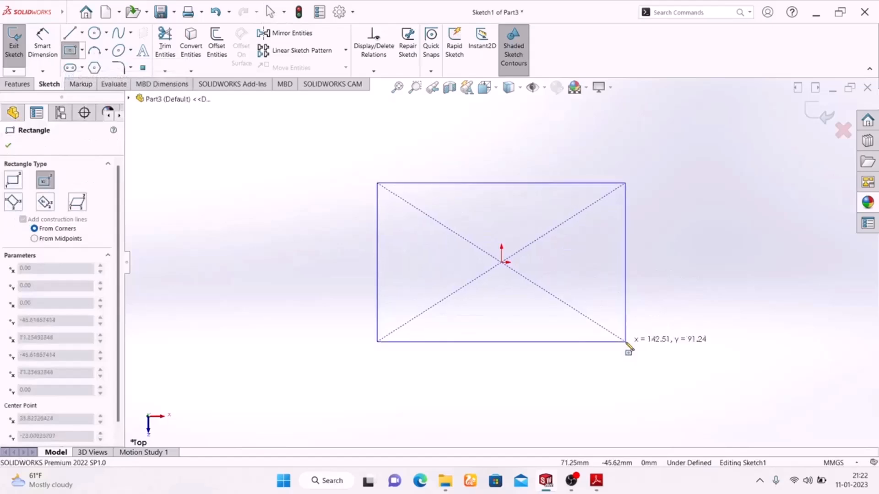
{"action": "left_click", "coordinate": [629, 345]}
{"action": "key", "text": "Escape"}
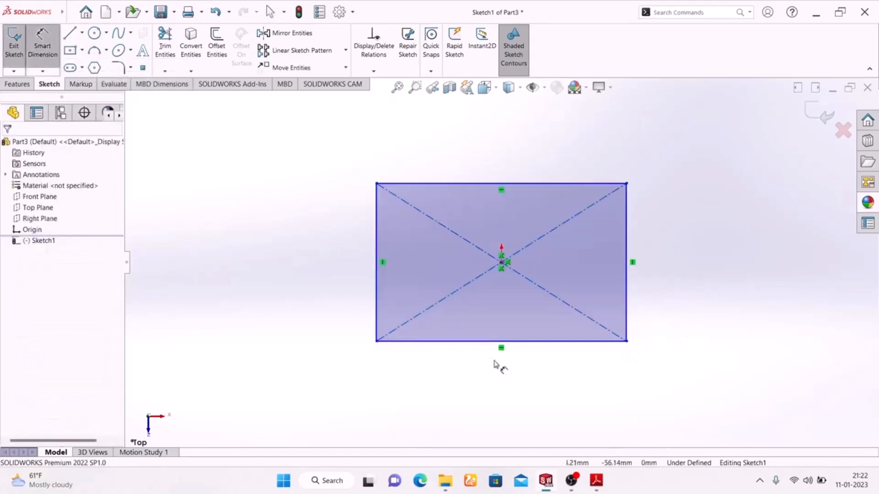
Step: Dimension the rectangle 120 mm wide and 100 mm high
{"action": "left_click", "coordinate": [525, 346]}
{"action": "left_click", "coordinate": [516, 386]}
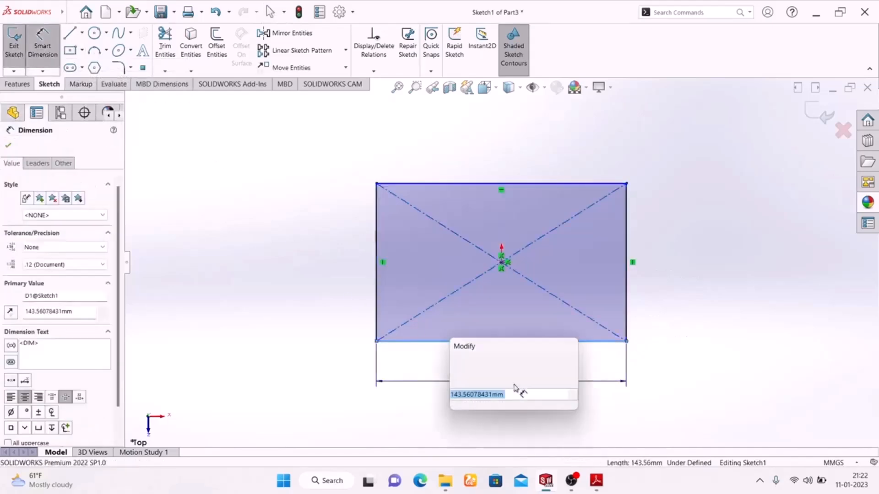
{"action": "type", "text": "120"}
{"action": "key", "text": "Return"}
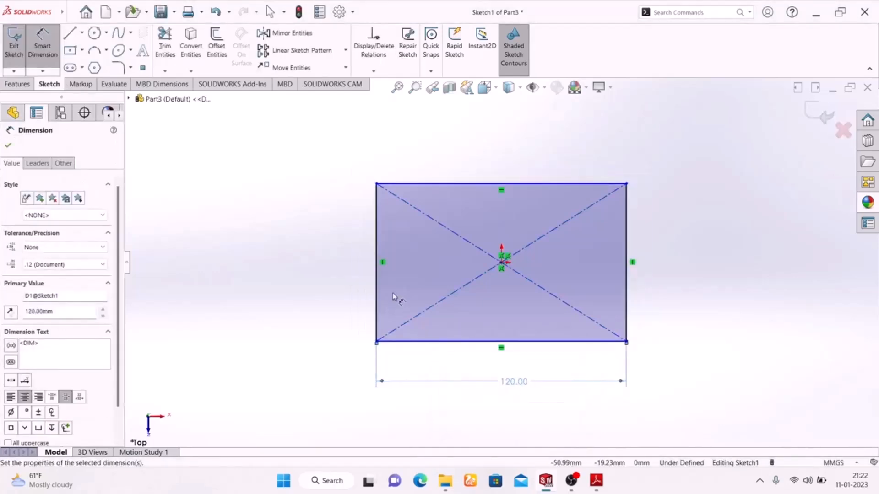
{"action": "left_click", "coordinate": [377, 257]}
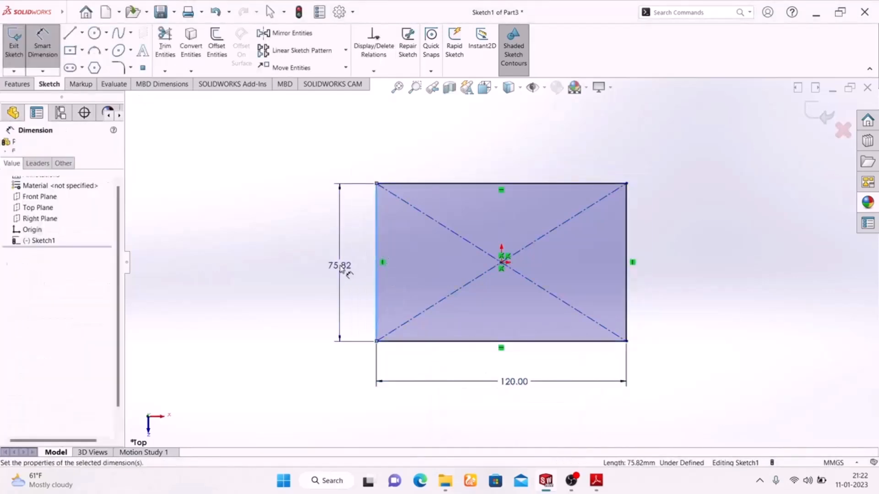
{"action": "left_click", "coordinate": [341, 270]}
{"action": "type", "text": "100"}
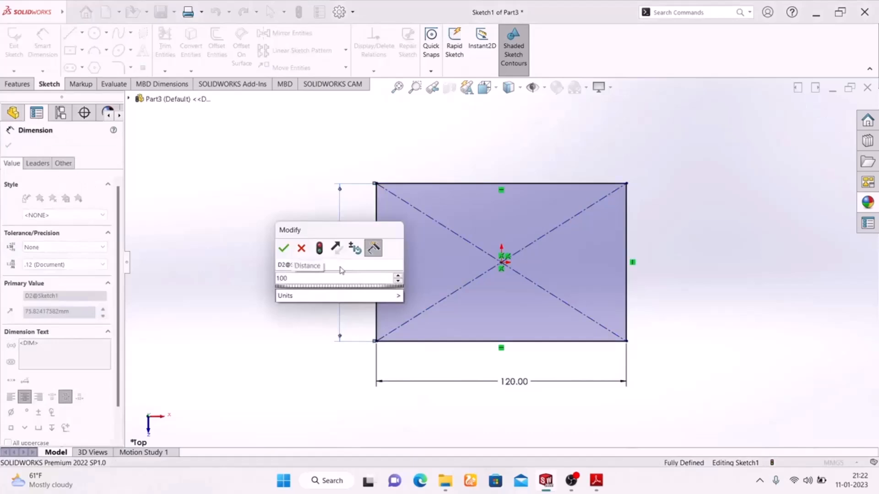
{"action": "key", "text": "Return"}
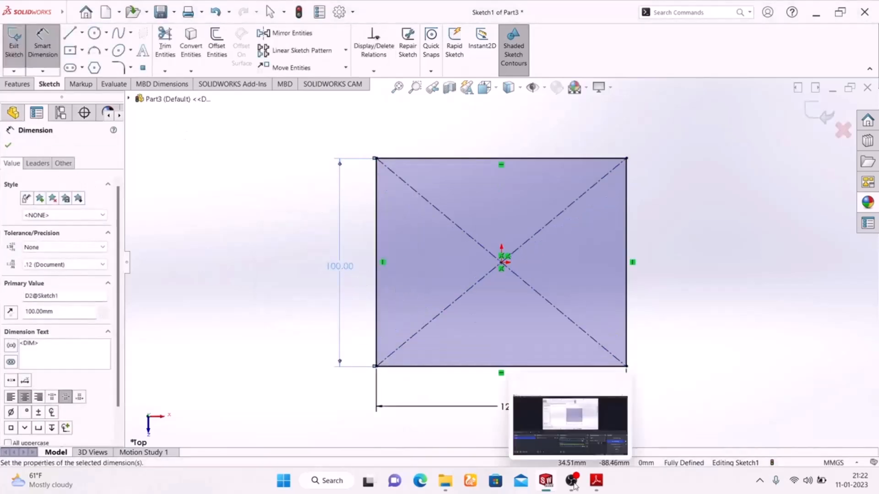
Step: Check the corner radii in the Exercise-02 drawing and round the rectangle's two upper corners with 30 mm sketch fillets
{"action": "left_click", "coordinate": [596, 481]}
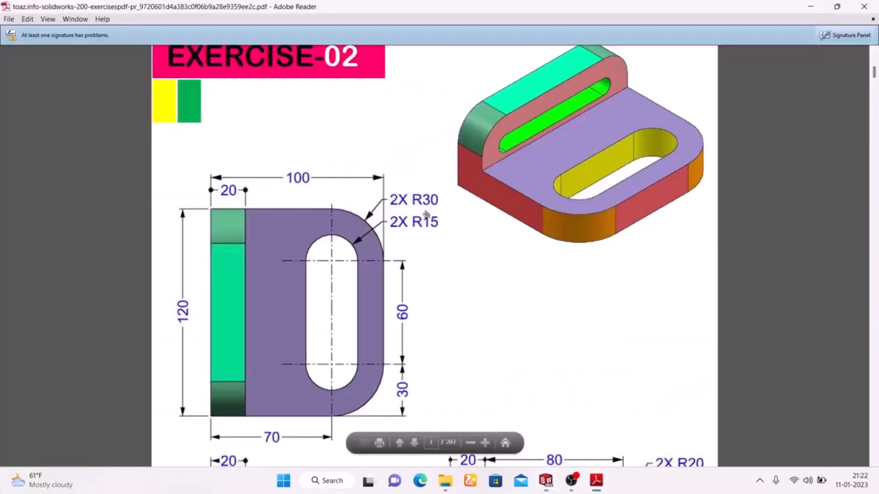
{"action": "left_click", "coordinate": [602, 485]}
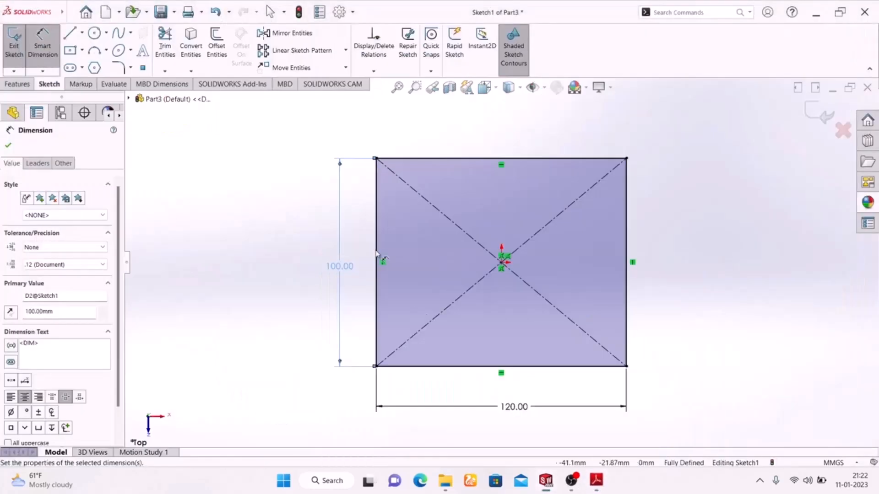
{"action": "left_click", "coordinate": [126, 69]}
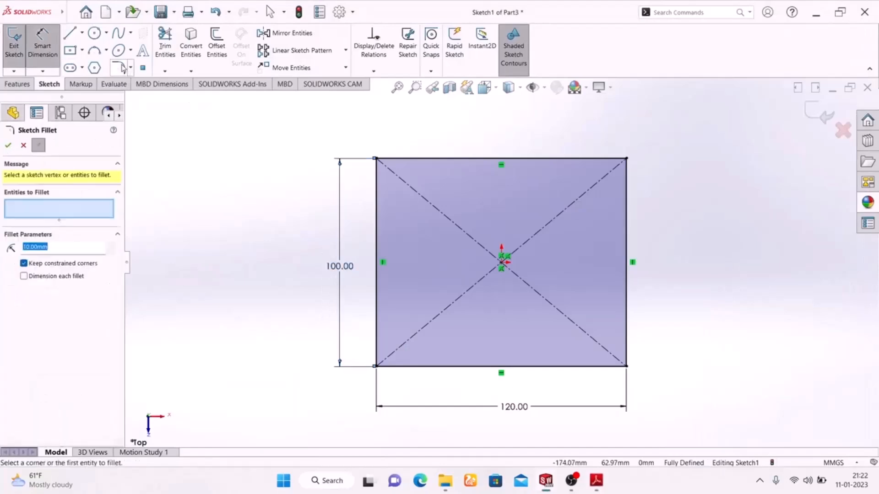
{"action": "left_click", "coordinate": [627, 165]}
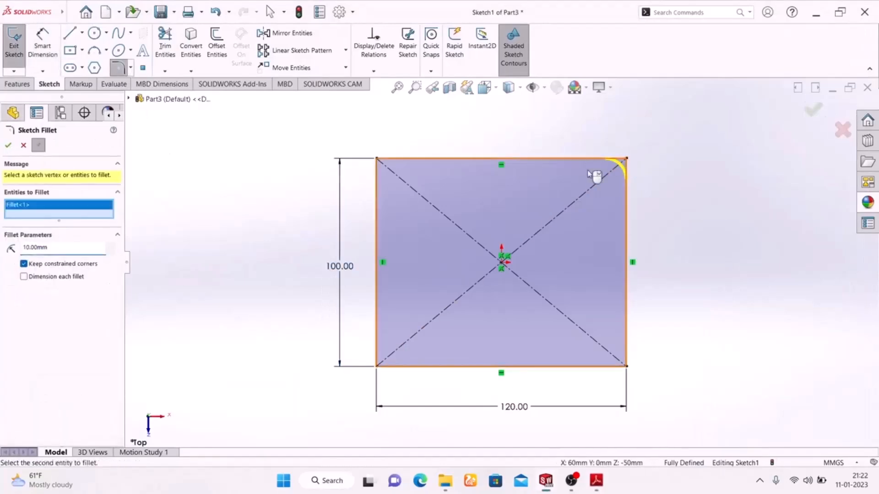
{"action": "left_click", "coordinate": [376, 159]}
{"action": "left_click_drag", "start_coordinate": [59, 256], "coordinate": [1, 254]}
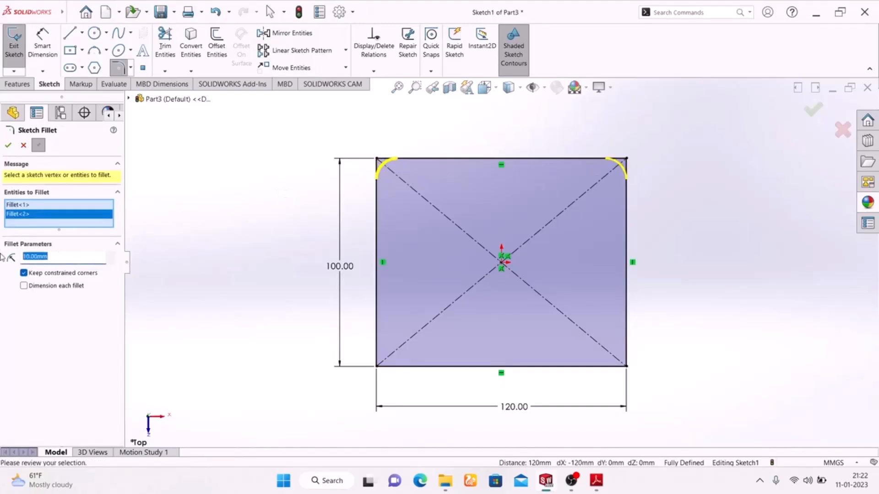
{"action": "type", "text": "30"}
{"action": "key", "text": "Return"}
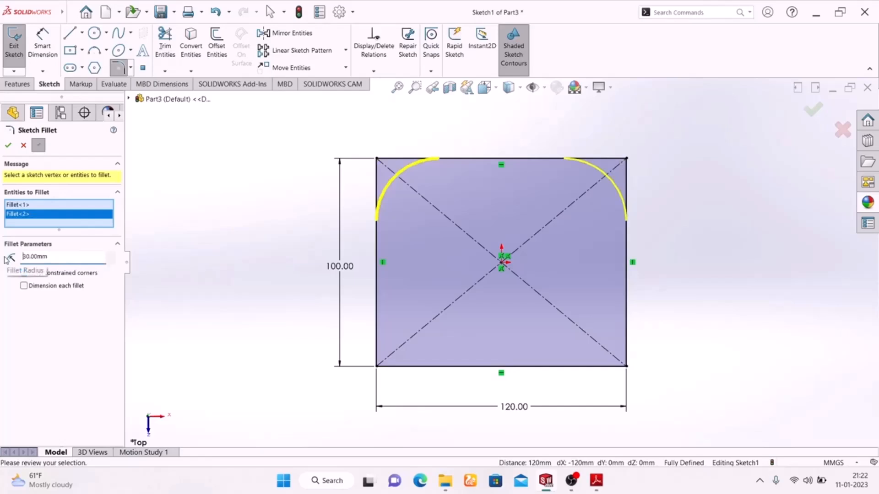
{"action": "left_click", "coordinate": [9, 145]}
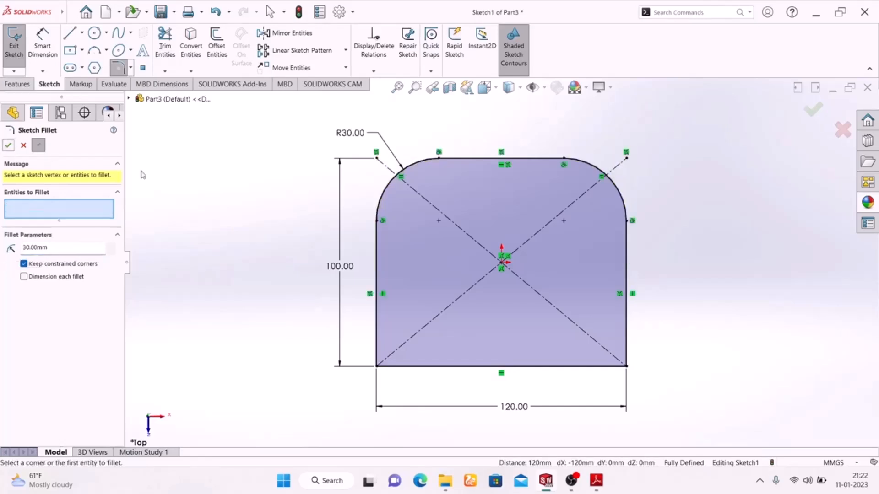
{"action": "left_click", "coordinate": [814, 114]}
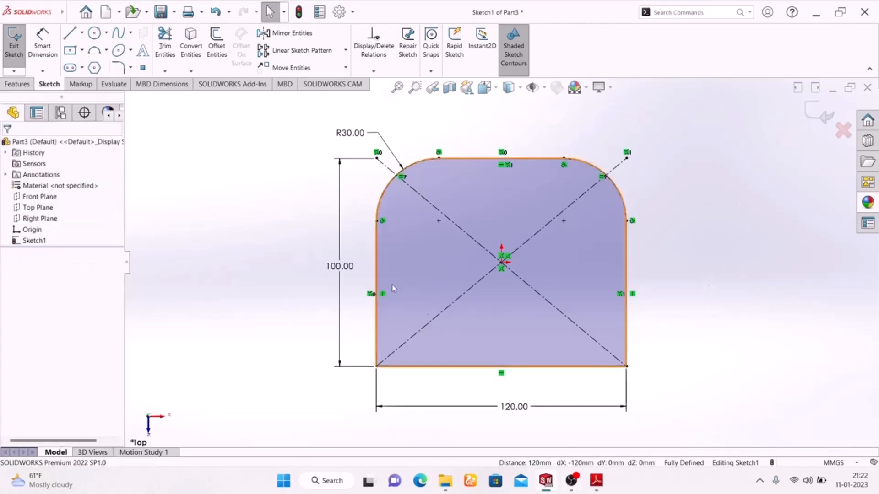
Step: Sketch a horizontal straight slot level with the fillet centers, about 78 mm between its arc centers and 66 mm wide
{"action": "left_click", "coordinate": [70, 68]}
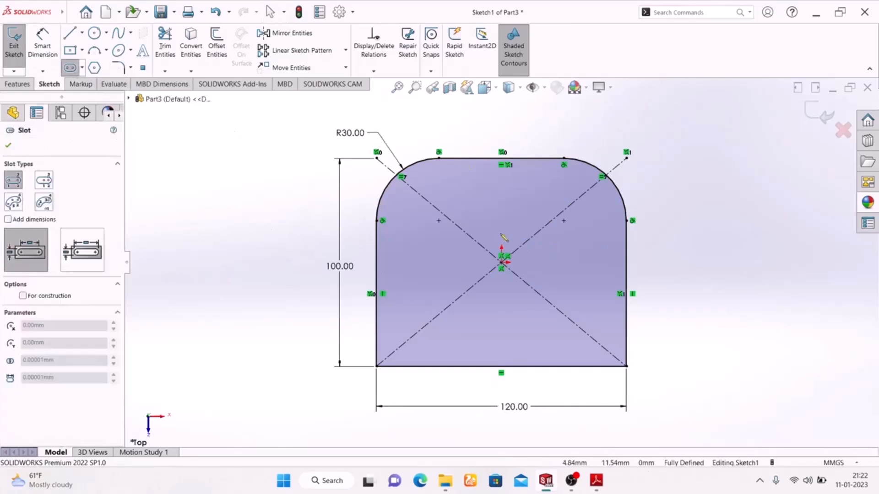
{"action": "left_click", "coordinate": [428, 221]}
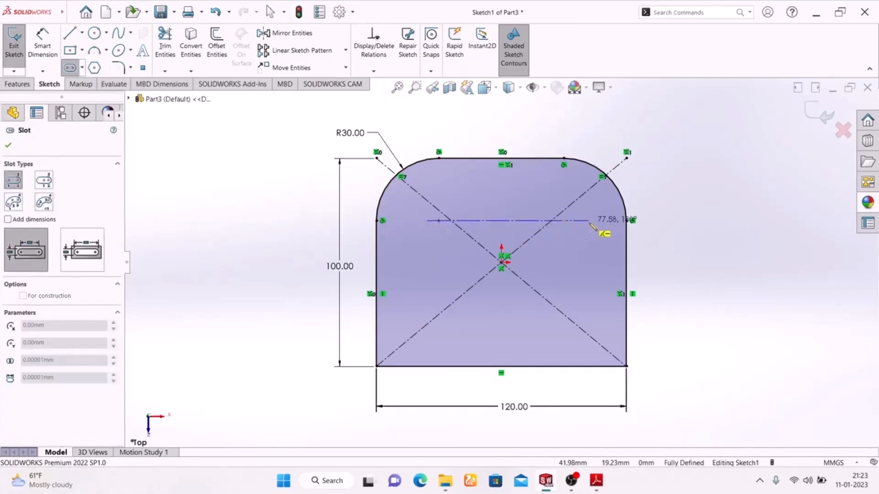
{"action": "left_click", "coordinate": [590, 221]}
{"action": "right_click", "coordinate": [689, 158]}
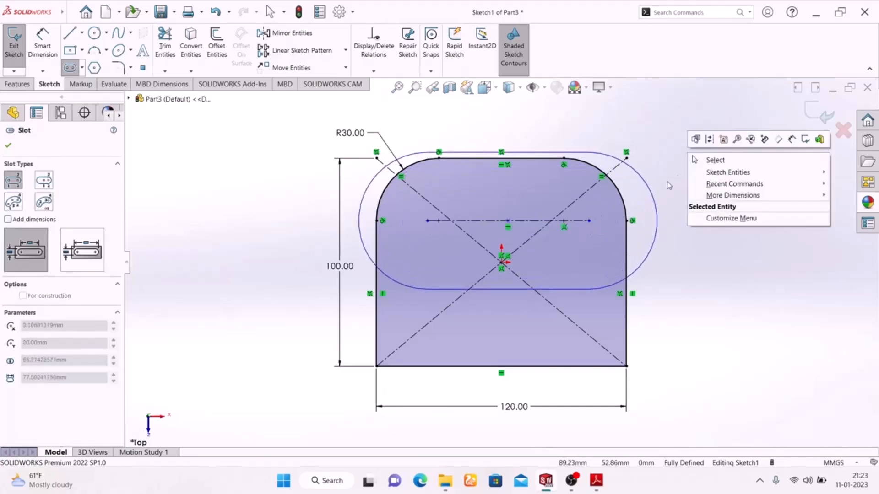
{"action": "left_click", "coordinate": [559, 196]}
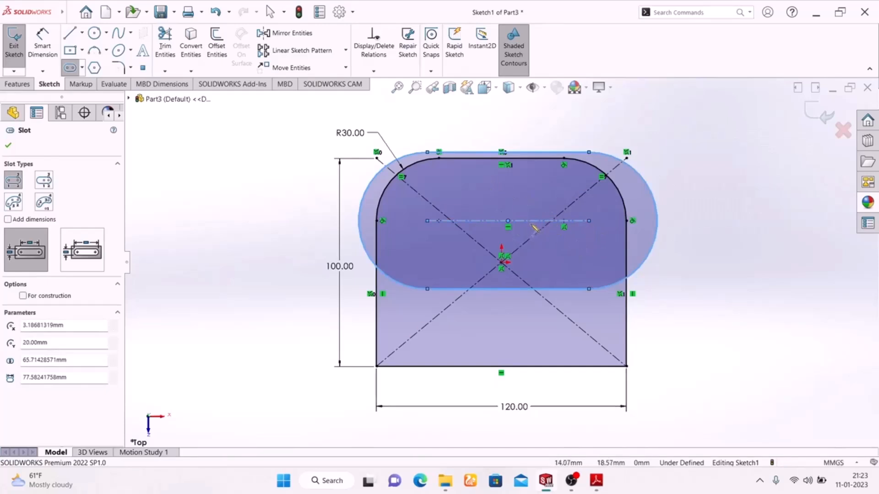
{"action": "left_click", "coordinate": [589, 152]}
{"action": "left_click", "coordinate": [597, 168]}
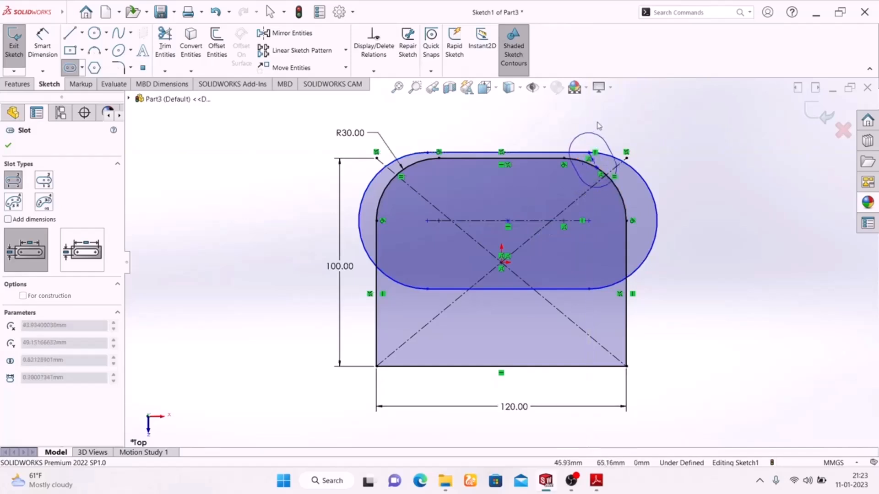
{"action": "key", "text": "Escape"}
Step: Shrink the slot to fit inside the plate outline and set its end radius to 15 mm, as given in the Exercise-02 drawing
{"action": "left_click", "coordinate": [612, 156]}
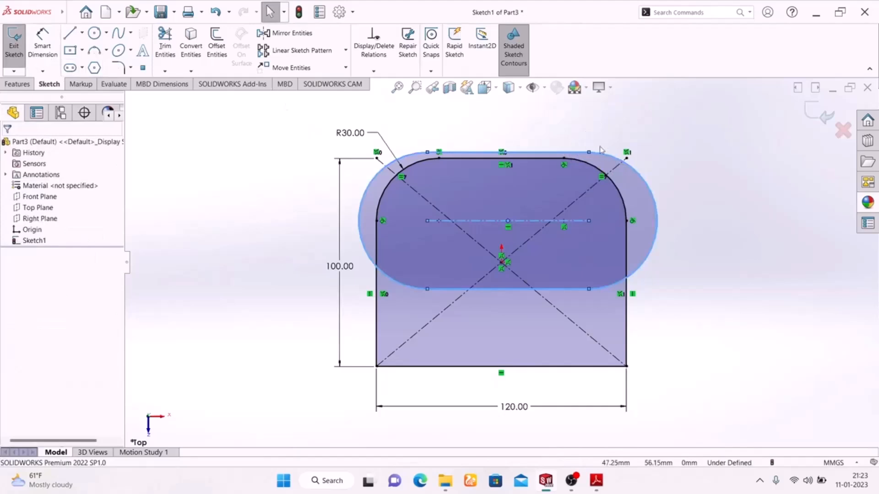
{"action": "left_click_drag", "start_coordinate": [589, 152], "coordinate": [583, 190]}
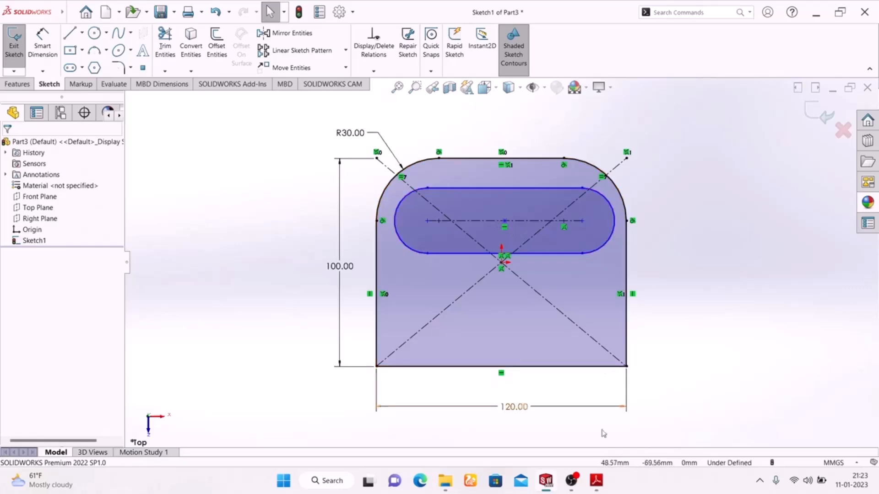
{"action": "left_click", "coordinate": [596, 481]}
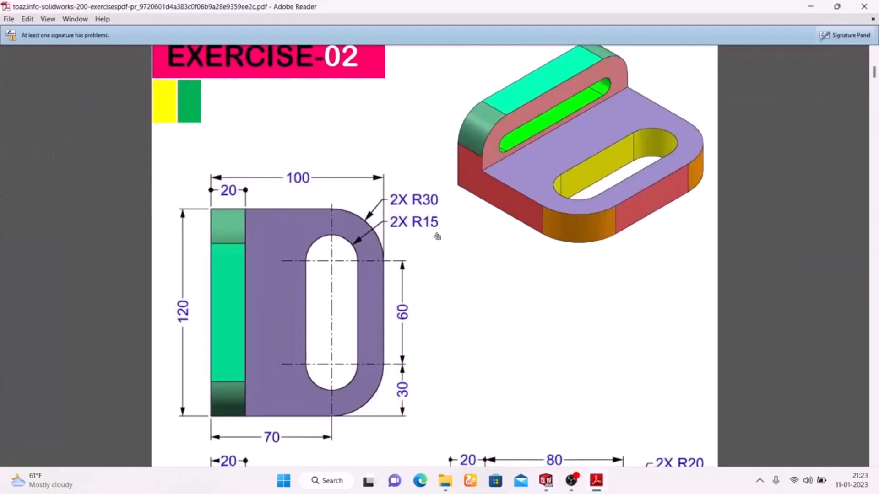
{"action": "left_click", "coordinate": [594, 480]}
{"action": "left_click", "coordinate": [589, 234]}
{"action": "left_click", "coordinate": [43, 46]}
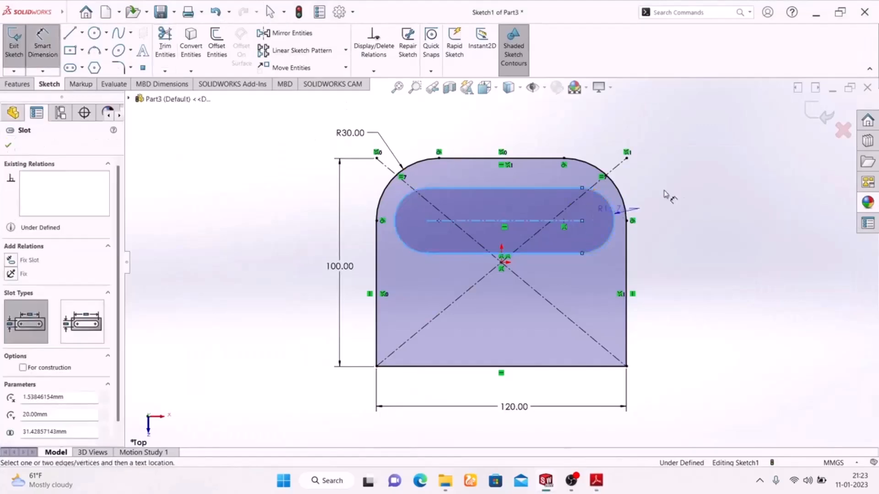
{"action": "left_click", "coordinate": [691, 181]}
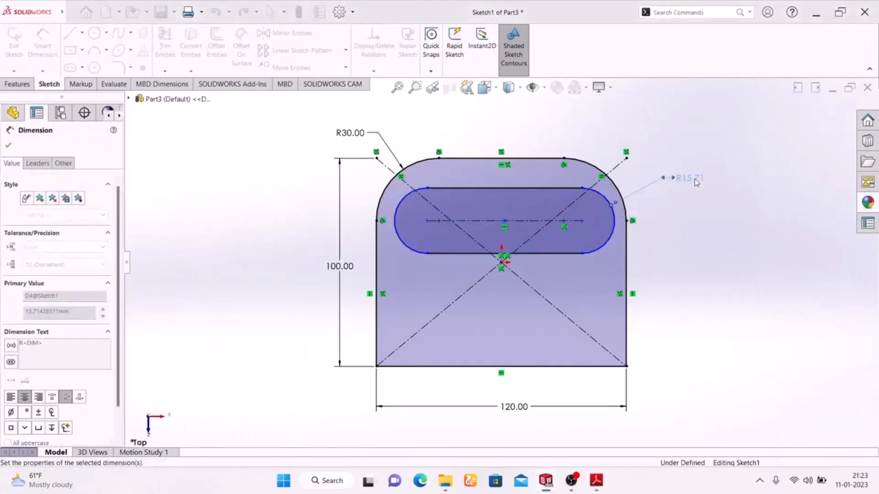
{"action": "left_click", "coordinate": [595, 480]}
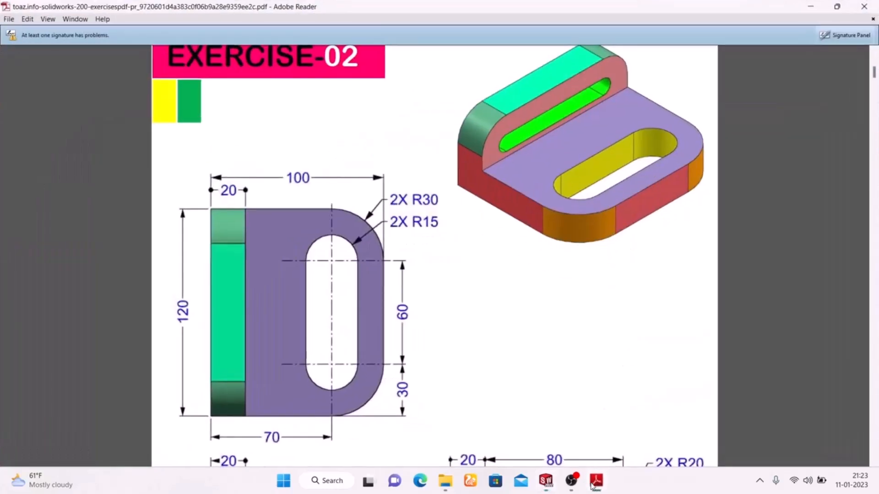
{"action": "left_click", "coordinate": [594, 481]}
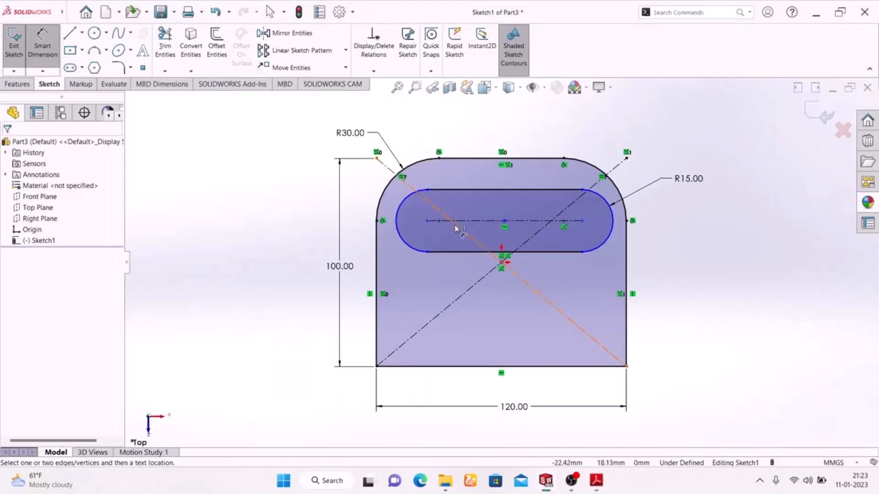
Step: Set the slot's center-to-center length to 60 mm and leave the dimension command
{"action": "left_click", "coordinate": [501, 223]}
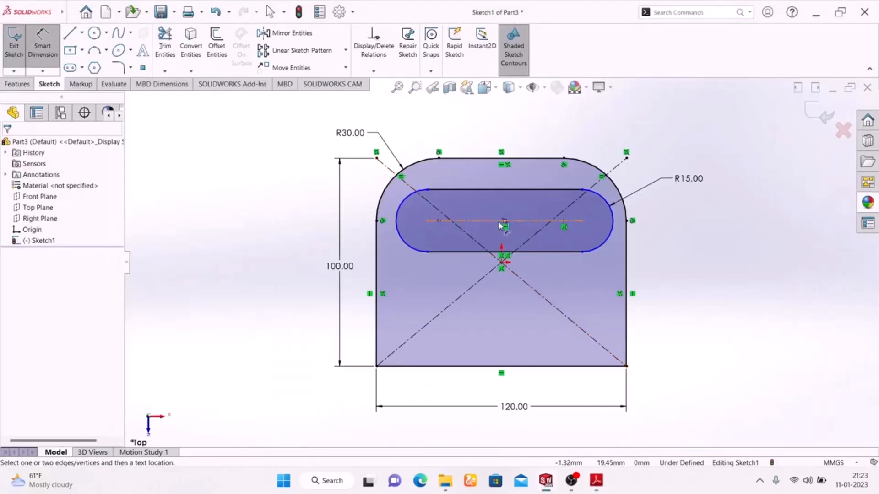
{"action": "left_click", "coordinate": [508, 129]}
{"action": "type", "text": "60"}
{"action": "key", "text": "Return"}
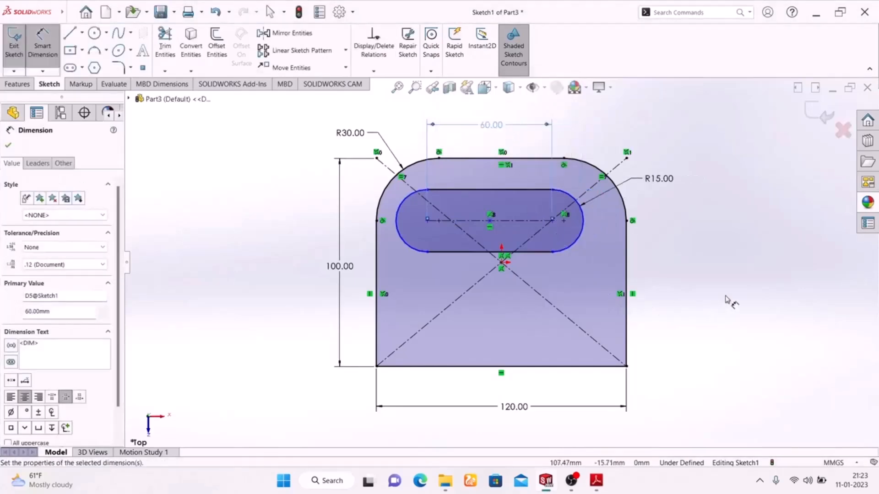
{"action": "left_click", "coordinate": [728, 300]}
{"action": "right_click", "coordinate": [735, 194]}
{"action": "key", "text": "Escape"}
{"action": "key", "text": "Escape"}
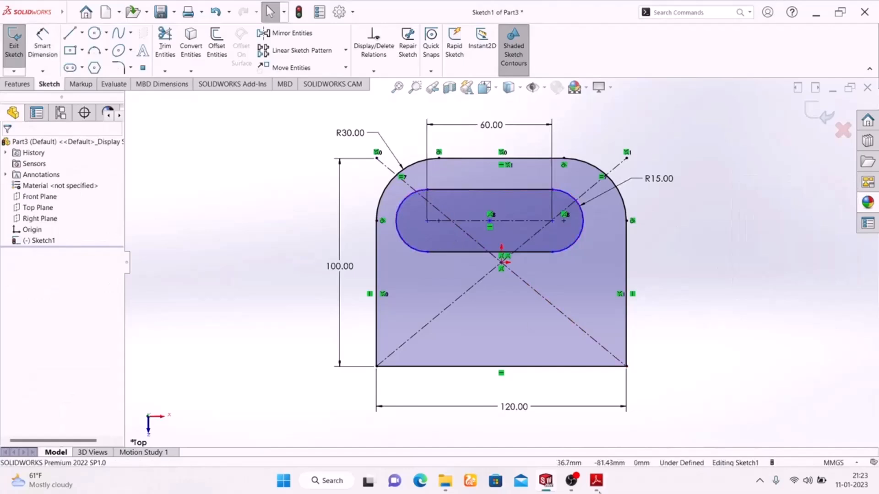
Step: Check the slot position in the Exercise-02 drawing and set its left arc center 30 mm from the plate's left edge
{"action": "left_click", "coordinate": [597, 480]}
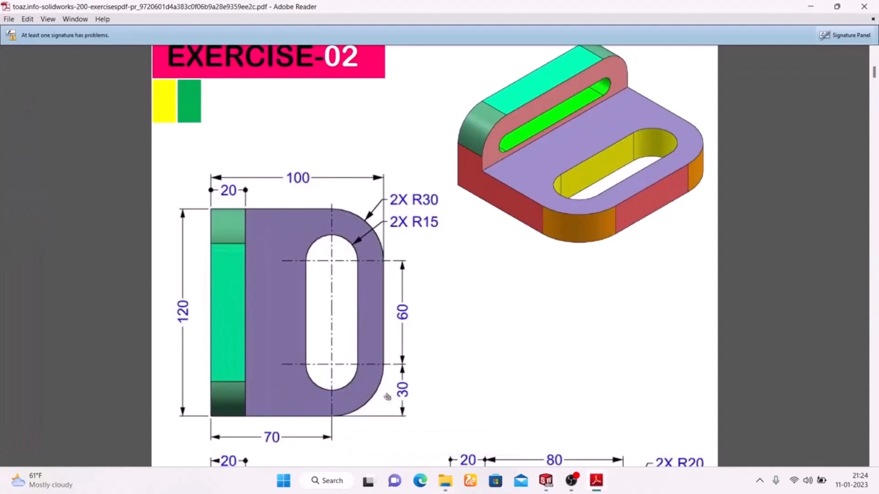
{"action": "left_click", "coordinate": [597, 480]}
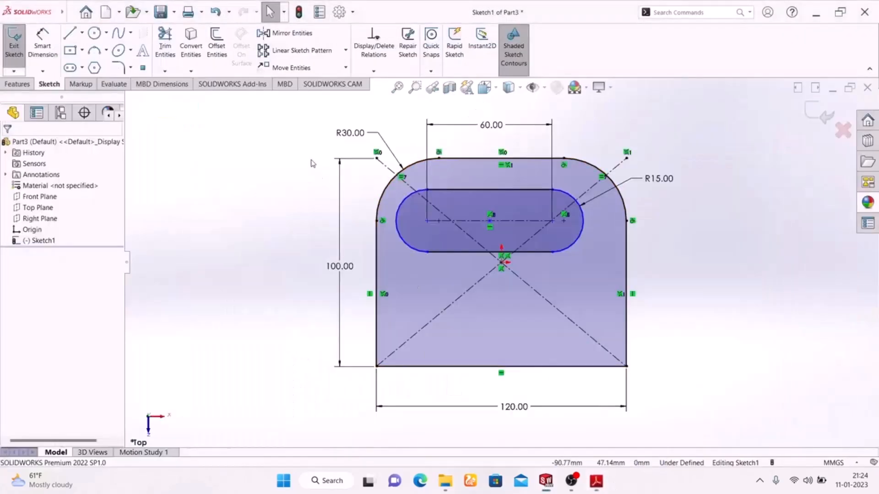
{"action": "left_click", "coordinate": [43, 46]}
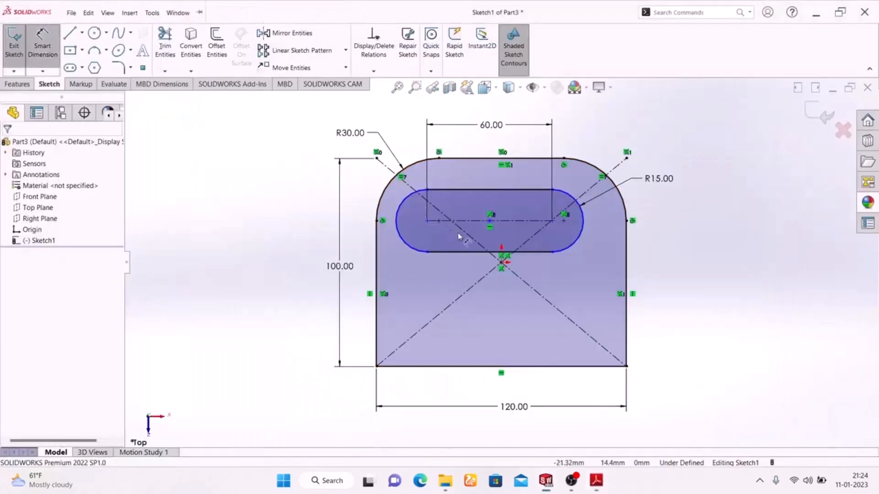
{"action": "left_click", "coordinate": [432, 222]}
{"action": "left_click", "coordinate": [377, 250]}
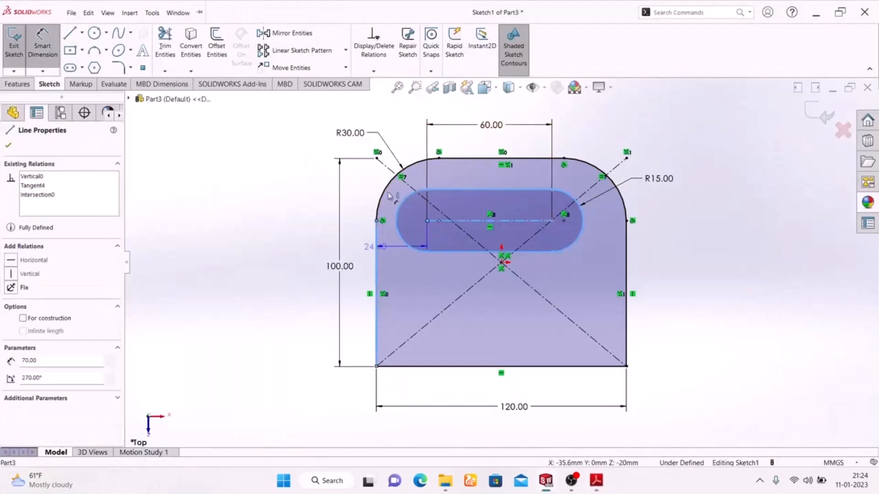
{"action": "left_click", "coordinate": [406, 128]}
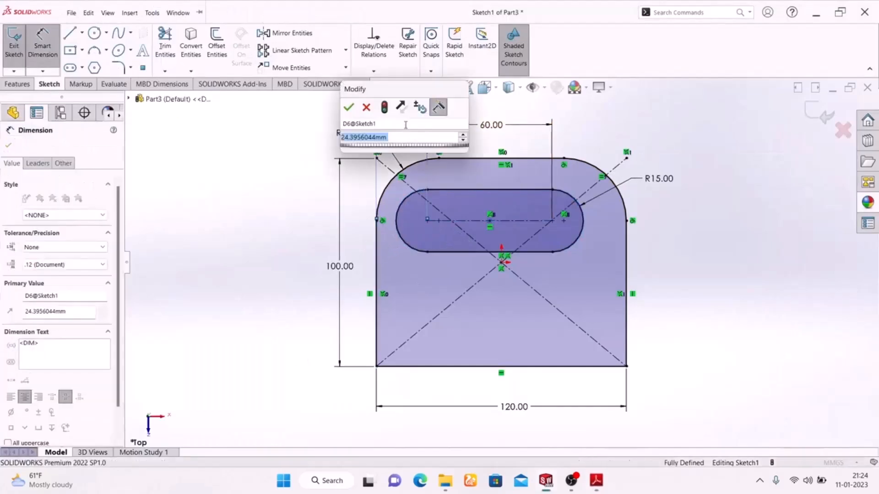
{"action": "type", "text": "30"}
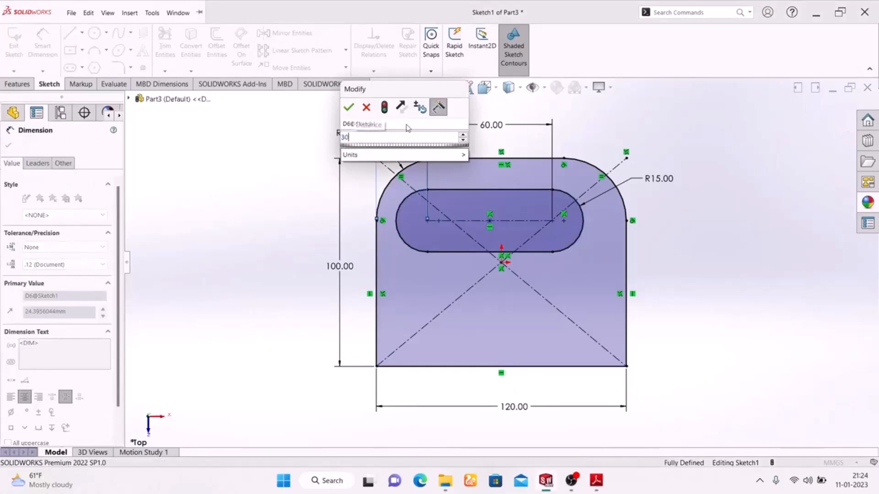
{"action": "key", "text": "Return"}
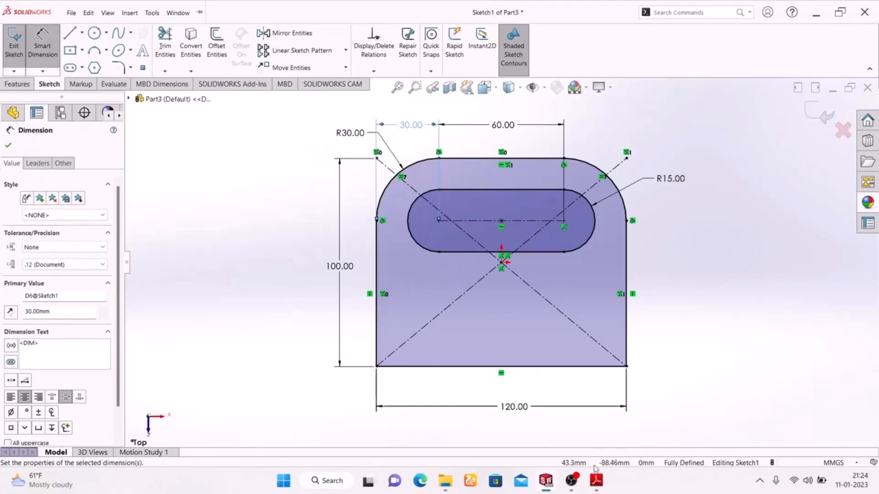
Step: Check the slot position in the Exercise-02 drawing and try to dimension the slot's left arc center from the plate's straight lower edge
{"action": "left_click", "coordinate": [595, 487]}
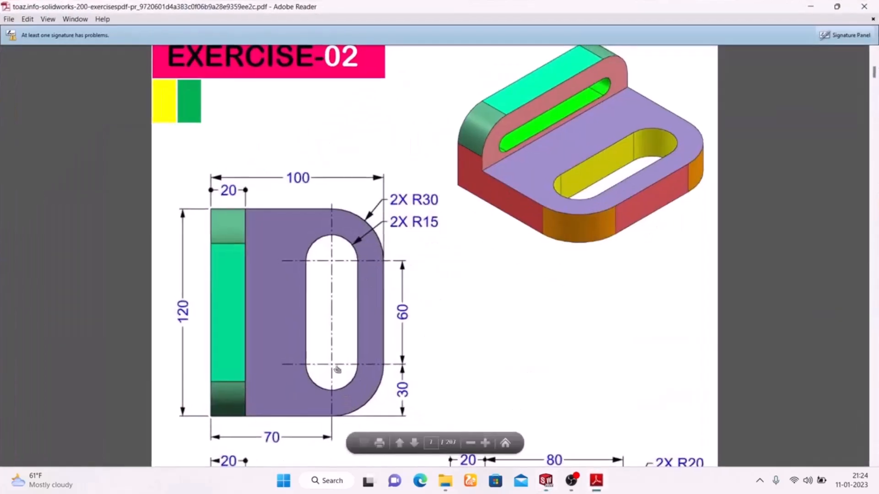
{"action": "left_click", "coordinate": [600, 486]}
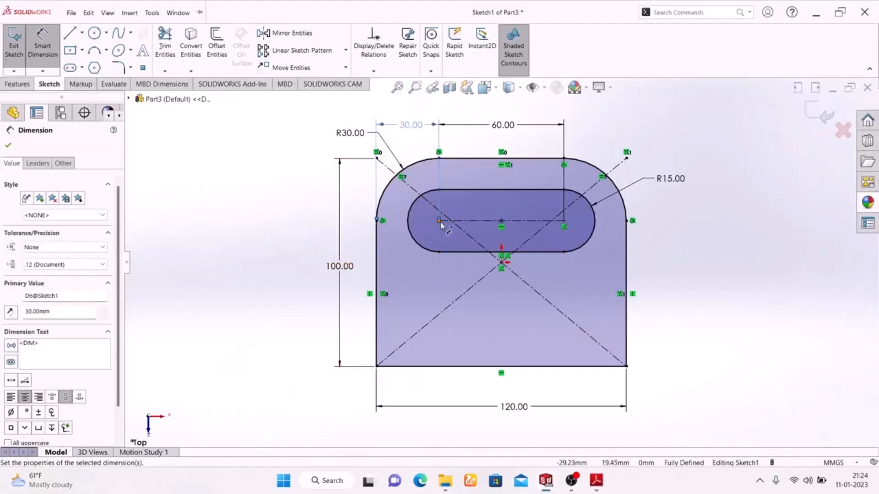
{"action": "left_click", "coordinate": [440, 222]}
{"action": "left_click", "coordinate": [470, 366]}
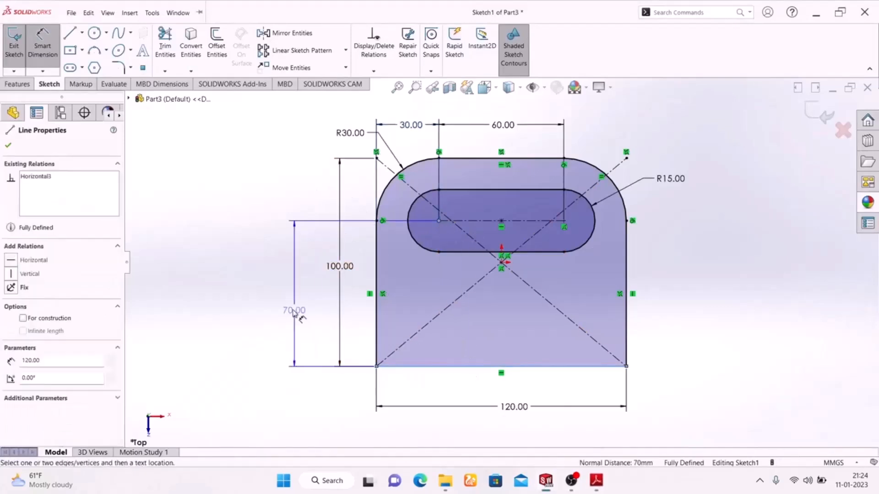
{"action": "left_click", "coordinate": [296, 309]}
{"action": "left_click", "coordinate": [502, 255]}
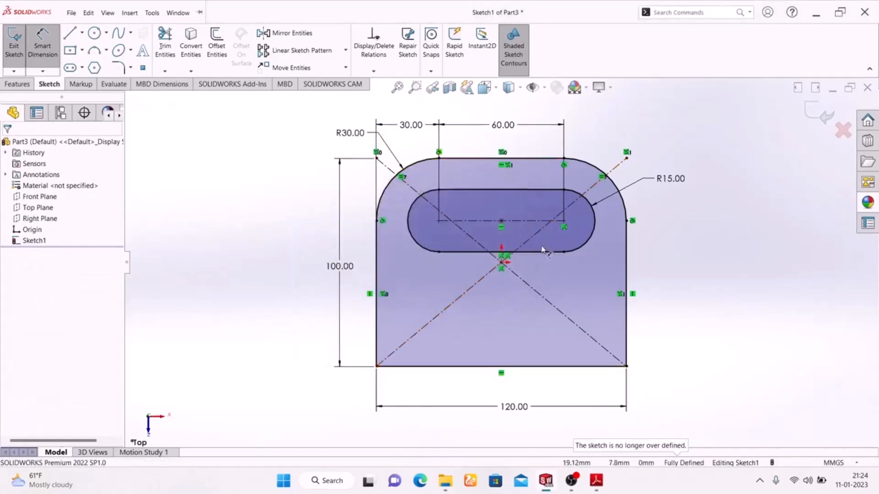
Step: Delete the sketch relation at the slot's right arc center
{"action": "scroll", "coordinate": [555, 236], "scroll_direction": "down", "scroll_amount": 5}
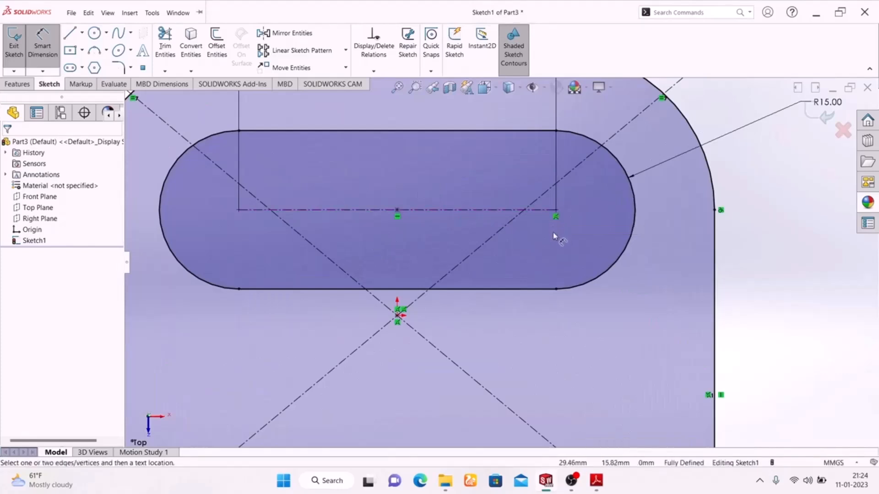
{"action": "key", "text": "Escape"}
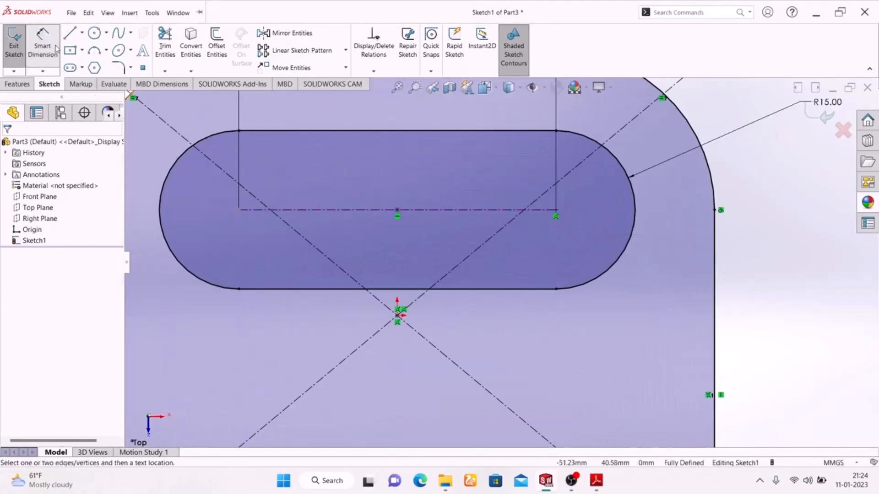
{"action": "left_click", "coordinate": [557, 216]}
{"action": "key", "text": "Delete"}
{"action": "key", "text": "f"}
Step: Dimension the slot's centerline 70 mm from the plate's straight lower edge
{"action": "left_click", "coordinate": [43, 46]}
{"action": "left_click", "coordinate": [481, 245]}
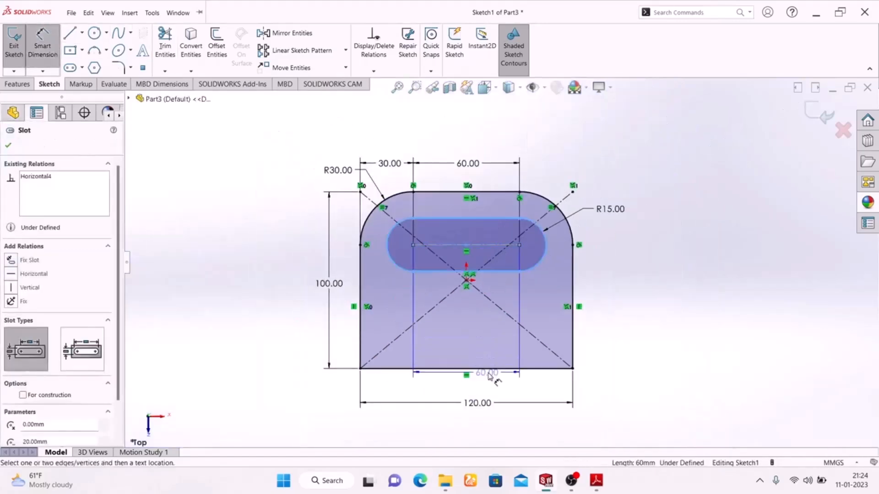
{"action": "left_click", "coordinate": [488, 369]}
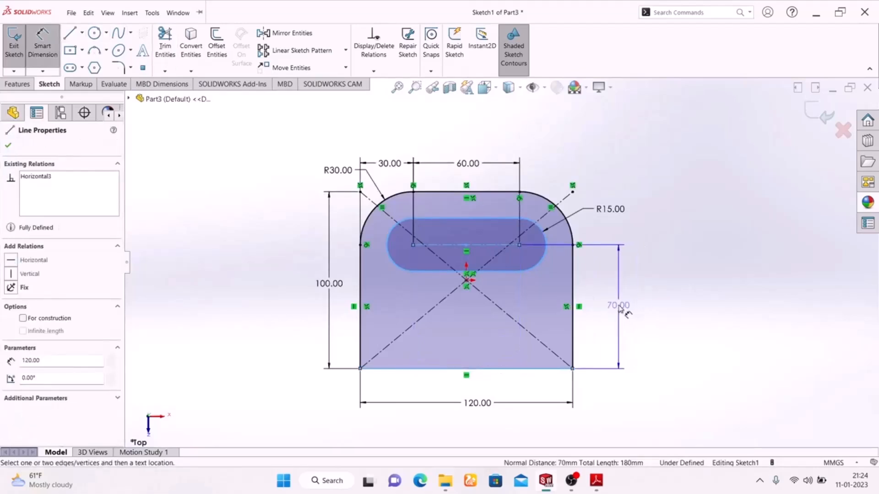
{"action": "left_click", "coordinate": [626, 306]}
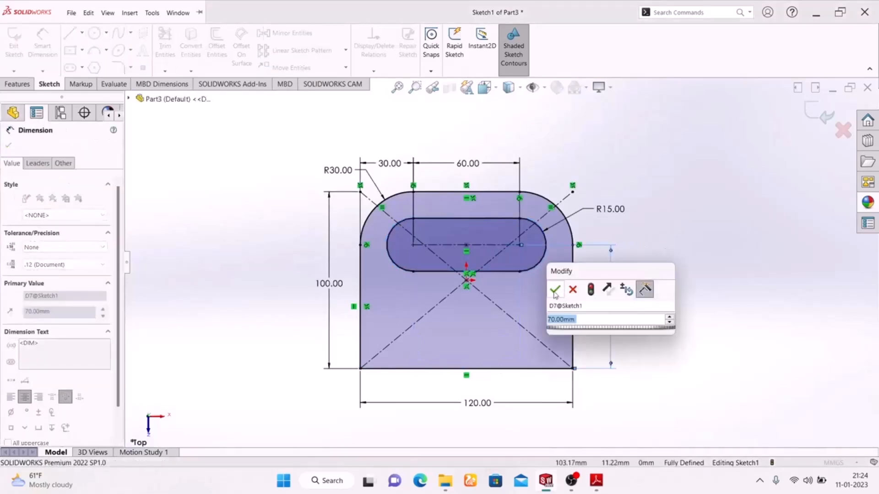
{"action": "left_click", "coordinate": [555, 289]}
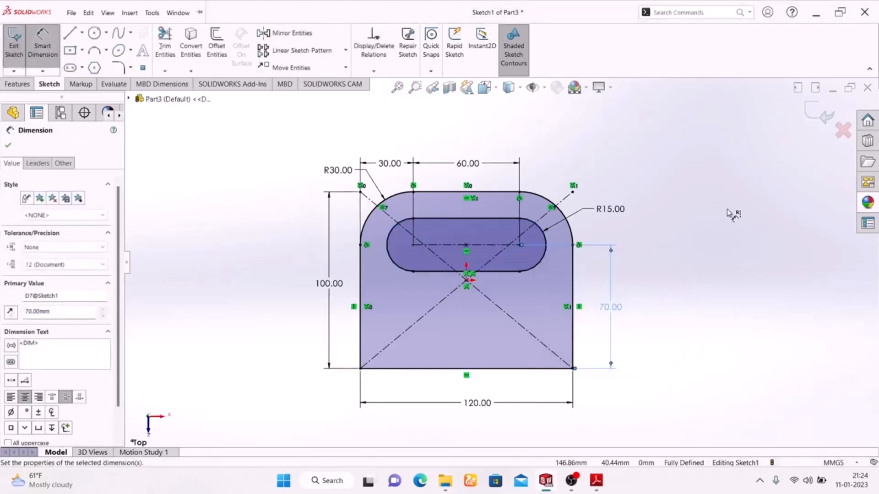
Step: Check the plate sketch against the Exercise-02 drawing and exit the sketch
{"action": "left_click", "coordinate": [597, 482]}
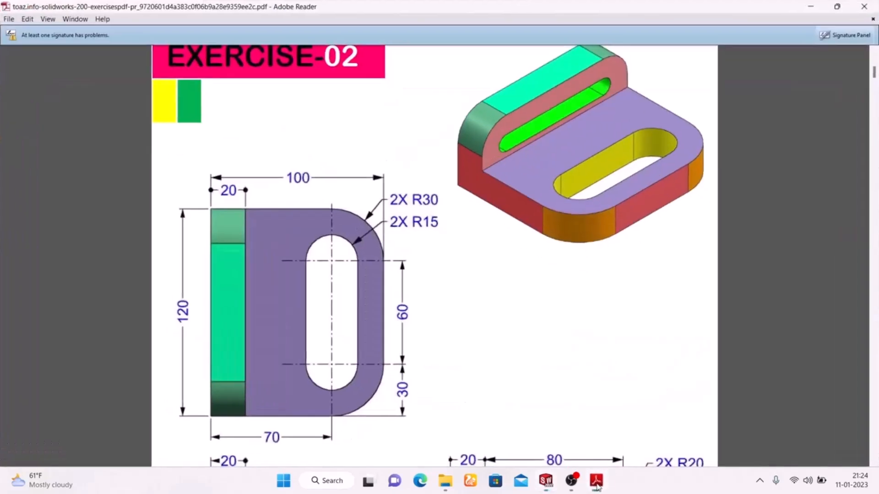
{"action": "left_click", "coordinate": [597, 484]}
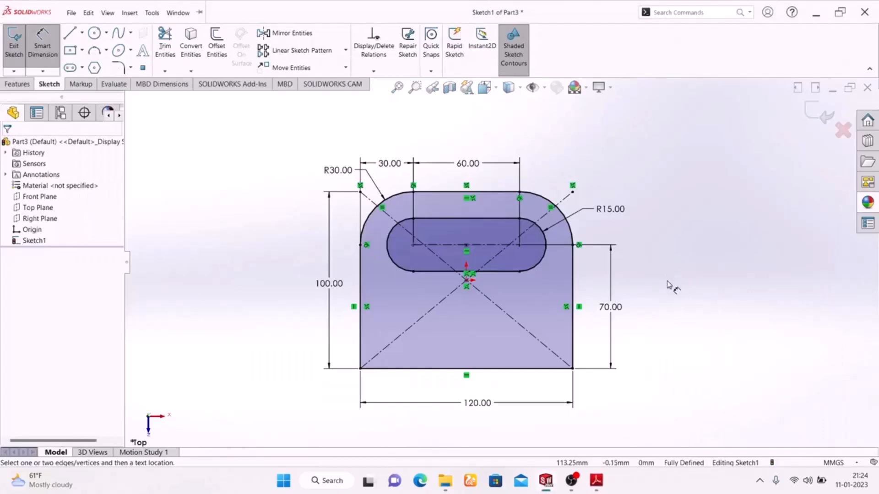
{"action": "mouse_move", "coordinate": [602, 479]}
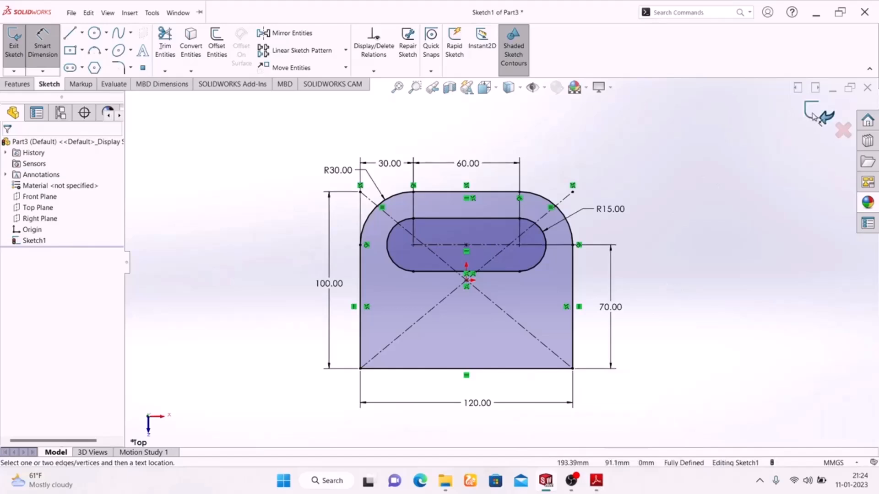
{"action": "left_click", "coordinate": [809, 129]}
Step: Extrude the base plate sketch as a blind boss 20 mm thick, checking the Exercise-02 drawing
{"action": "mouse_move", "coordinate": [693, 201]}
{"action": "middle_mouse_down"}
{"action": "mouse_move", "coordinate": [632, 230]}
{"action": "mouse_move", "coordinate": [579, 383]}
{"action": "mouse_move", "coordinate": [673, 358]}
{"action": "middle_mouse_up"}
{"action": "key", "text": "space"}
{"action": "left_click", "coordinate": [808, 385]}
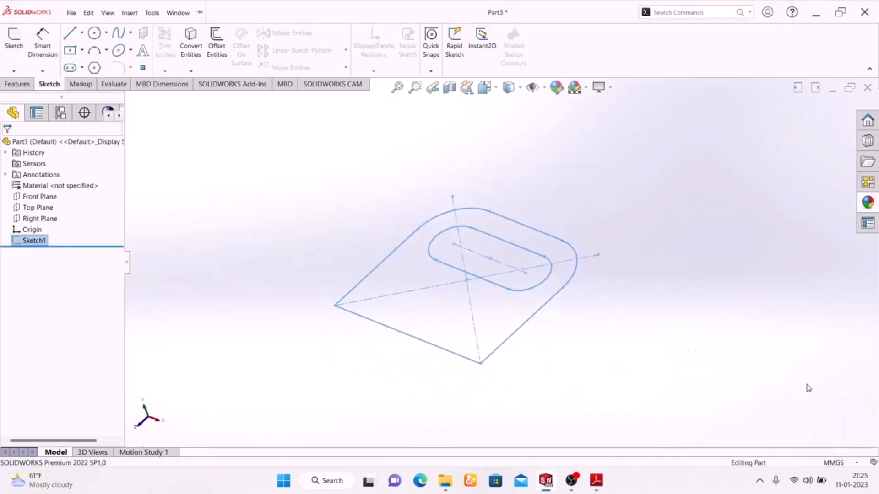
{"action": "left_click", "coordinate": [25, 85]}
{"action": "left_click", "coordinate": [19, 44]}
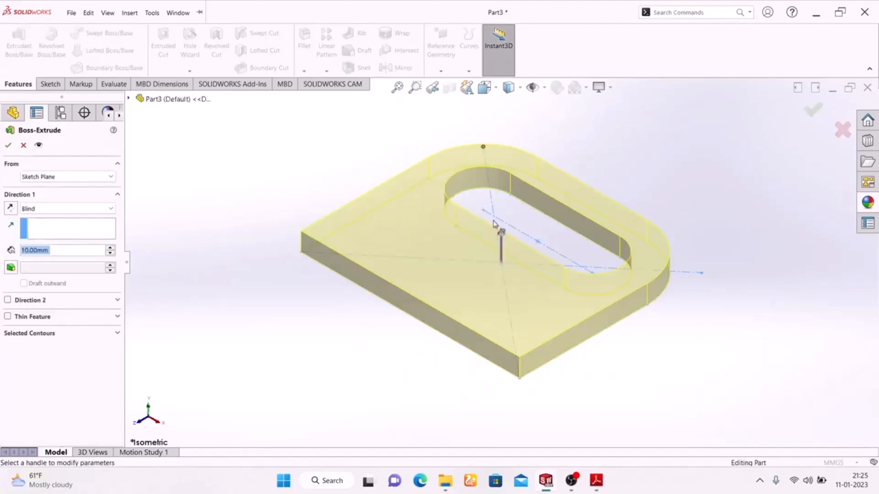
{"action": "left_click", "coordinate": [595, 481]}
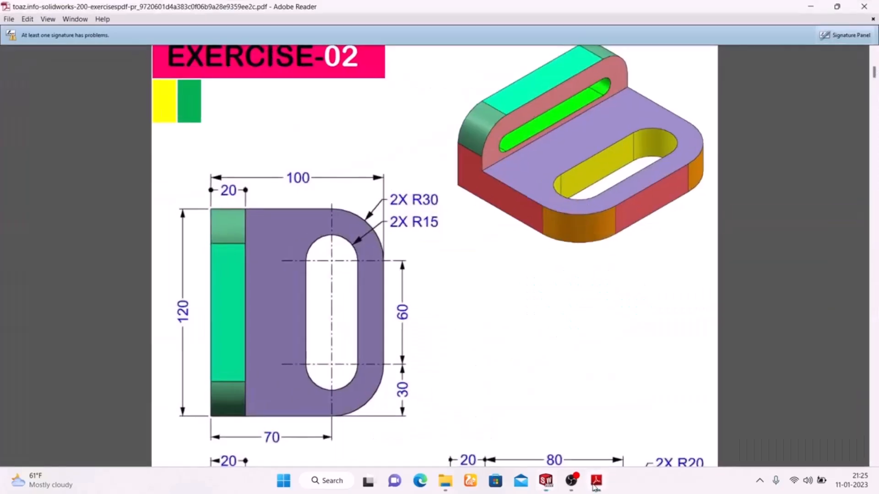
{"action": "left_click", "coordinate": [595, 482]}
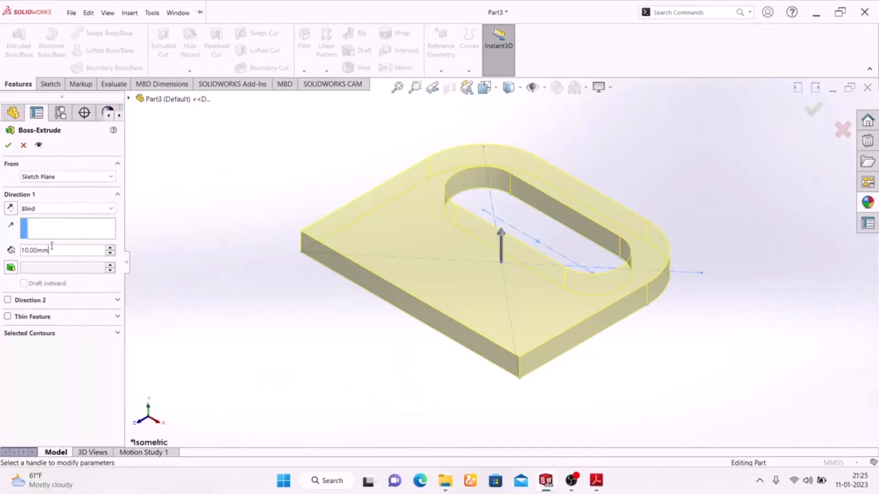
{"action": "type", "text": "20"}
{"action": "key", "text": "Return"}
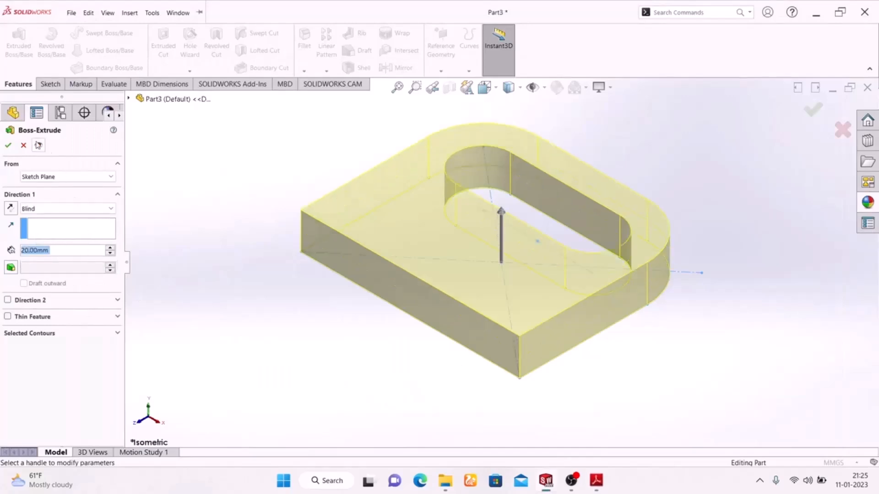
{"action": "left_click", "coordinate": [8, 146]}
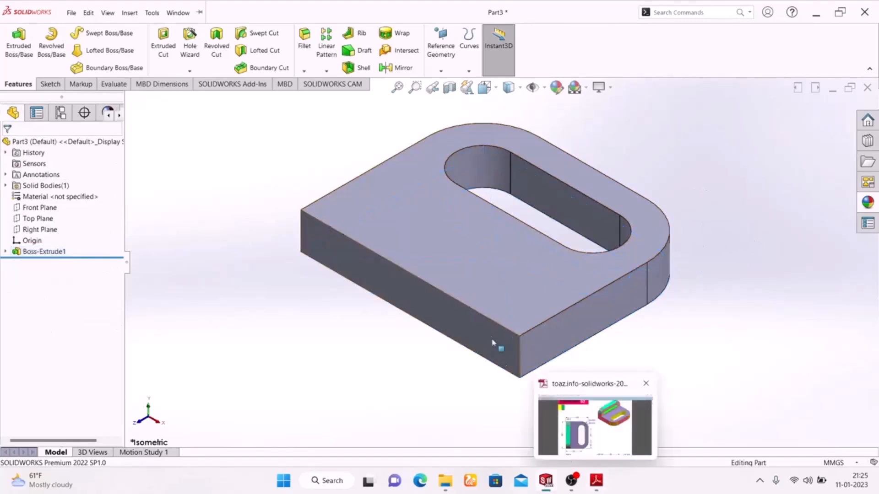
Step: Start a sketch on the plate's long straight side face and draw a corner rectangle 120 mm wide and about 22 mm high on its upper edge
{"action": "left_click", "coordinate": [428, 311]}
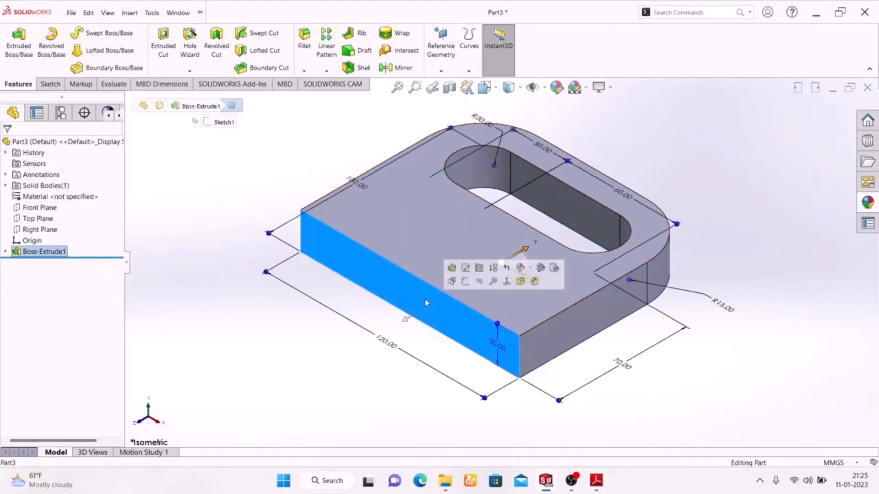
{"action": "left_click", "coordinate": [467, 282]}
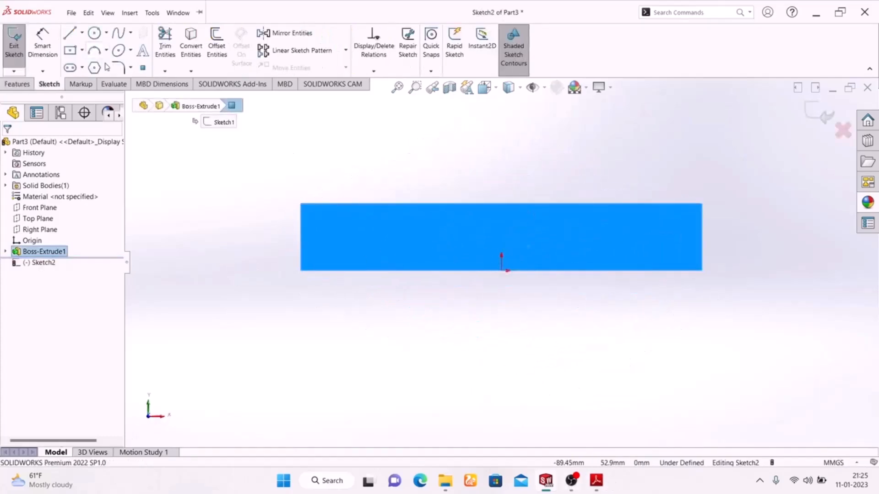
{"action": "left_click", "coordinate": [83, 51]}
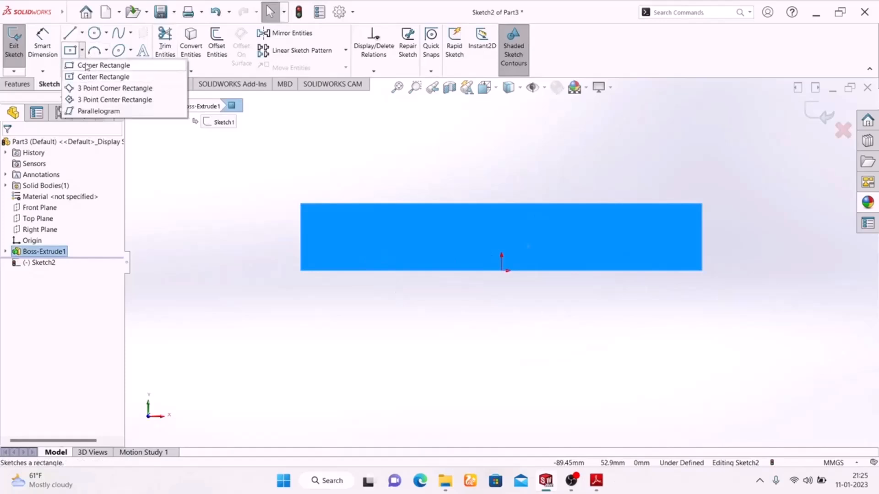
{"action": "left_click", "coordinate": [88, 66]}
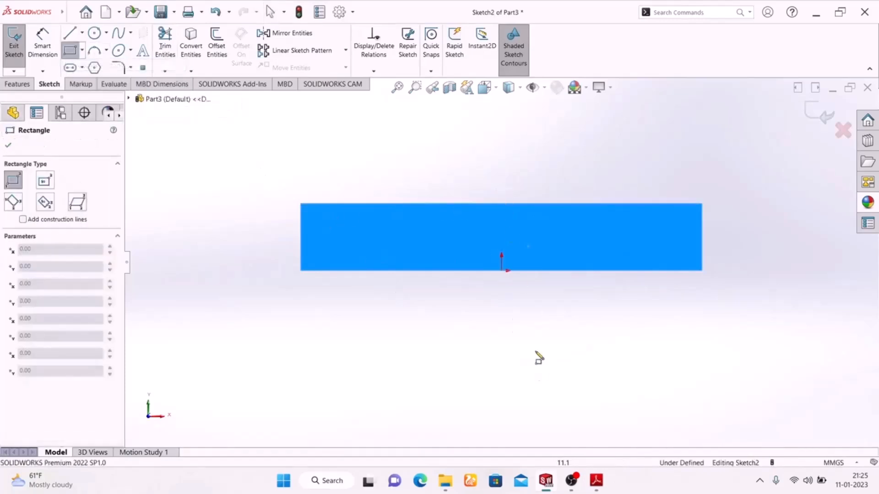
{"action": "left_click", "coordinate": [301, 204]}
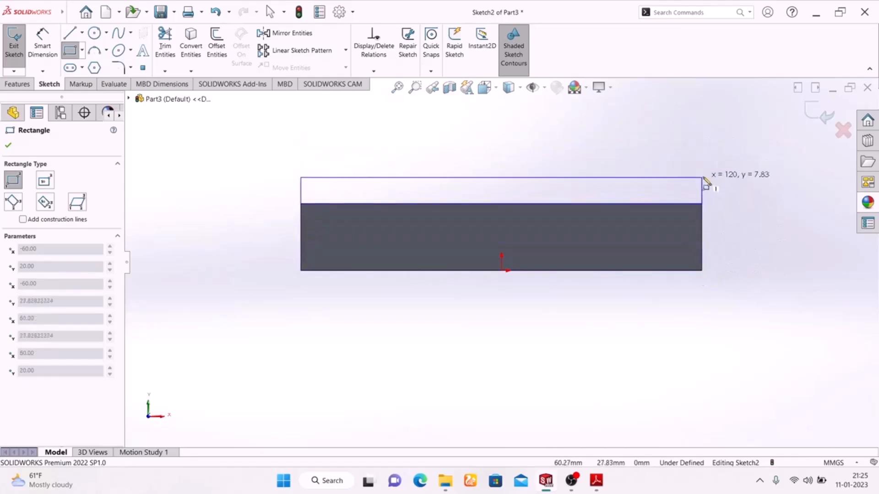
{"action": "left_click", "coordinate": [702, 129]}
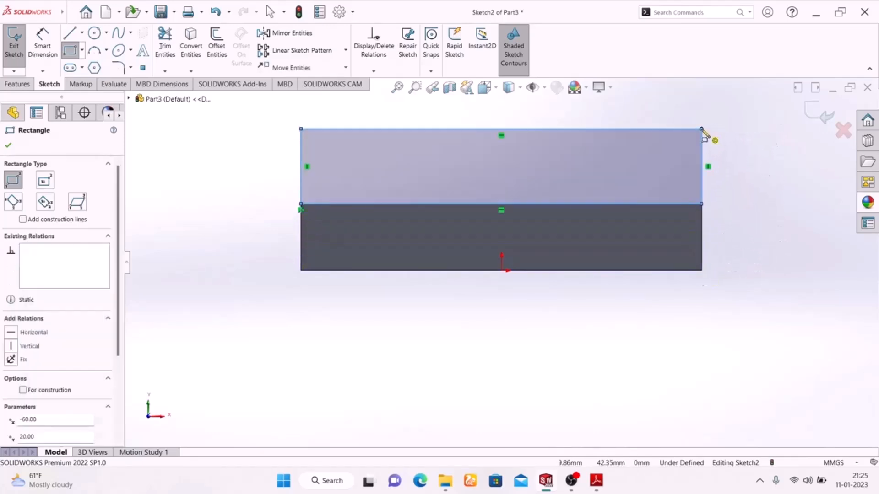
{"action": "right_click", "coordinate": [762, 174]}
{"action": "left_click", "coordinate": [767, 177]}
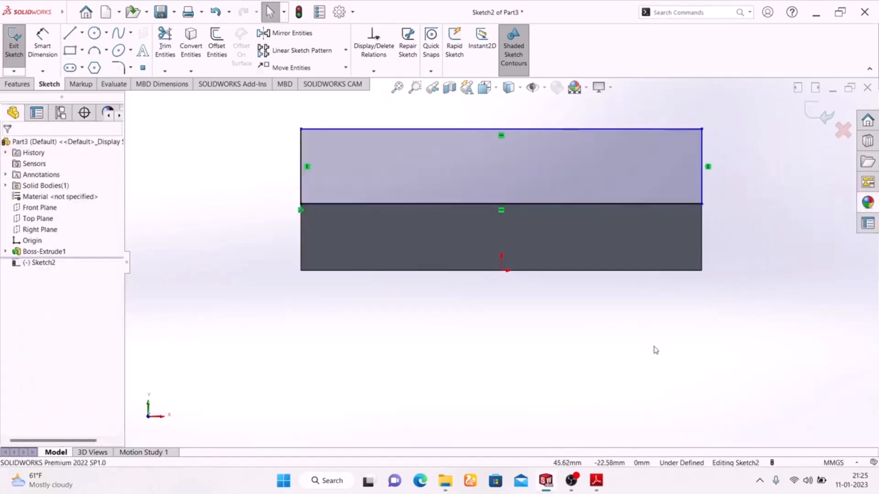
Step: Look up the upright's height in the Exercise-02 drawing and set the rectangle's height to 30 mm
{"action": "left_click", "coordinate": [53, 50]}
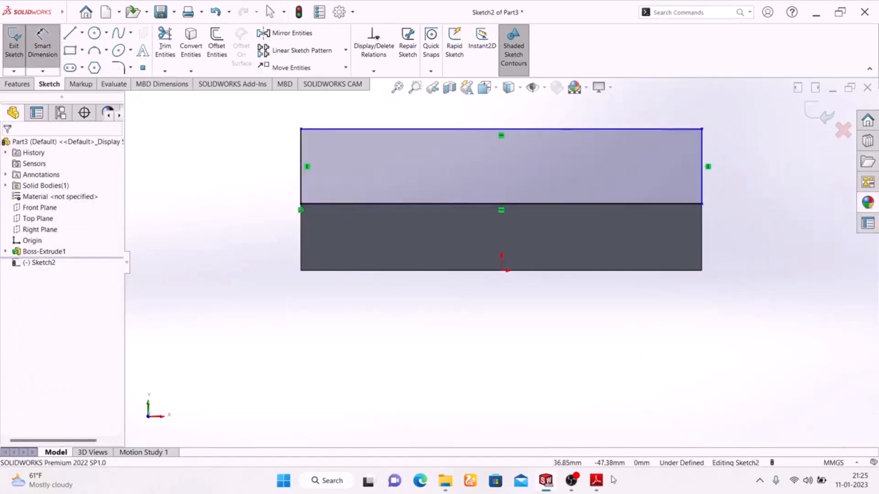
{"action": "left_click", "coordinate": [594, 482]}
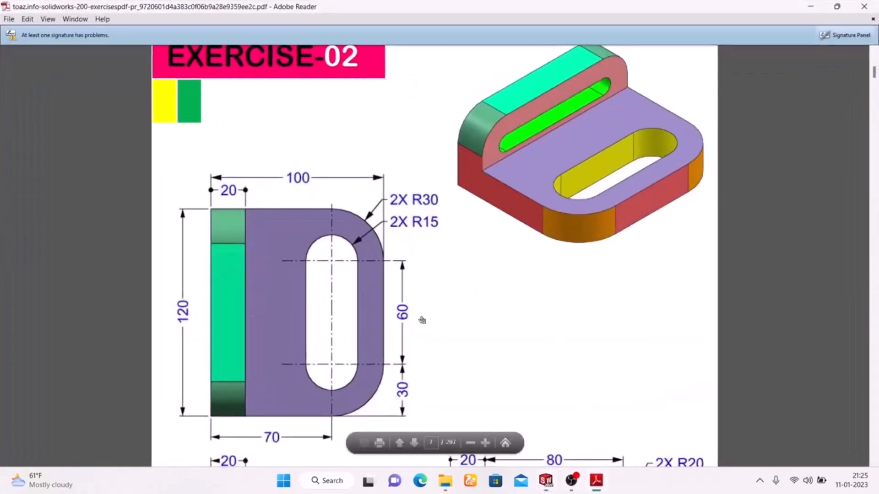
{"action": "scroll", "coordinate": [422, 315], "scroll_direction": "down", "scroll_amount": 5}
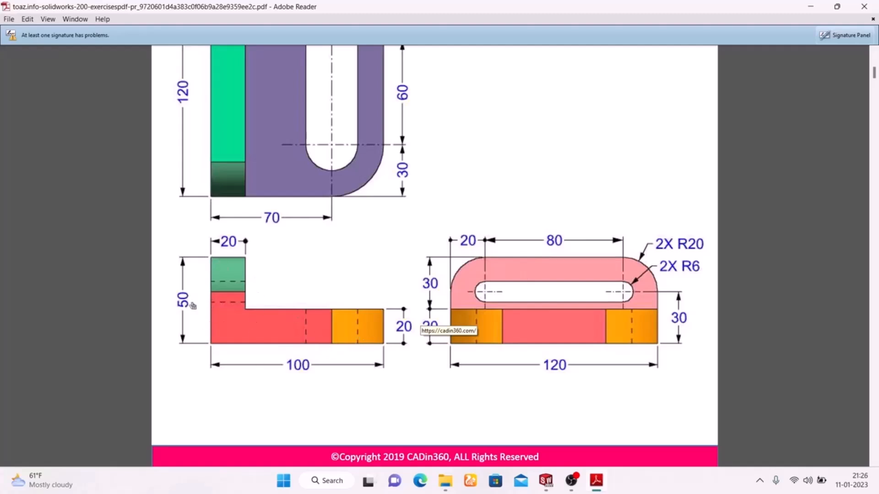
{"action": "scroll", "coordinate": [193, 303], "scroll_direction": "up", "scroll_amount": 5}
{"action": "scroll", "coordinate": [206, 293], "scroll_direction": "down", "scroll_amount": 3}
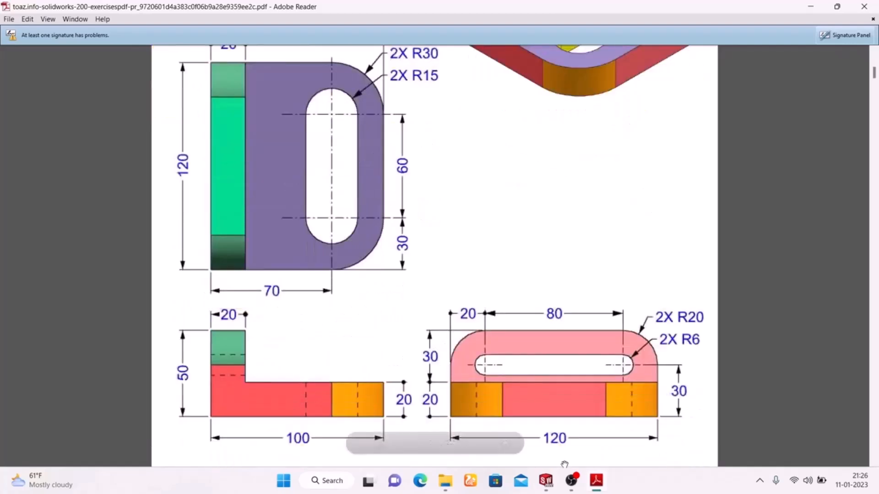
{"action": "left_click", "coordinate": [595, 480]}
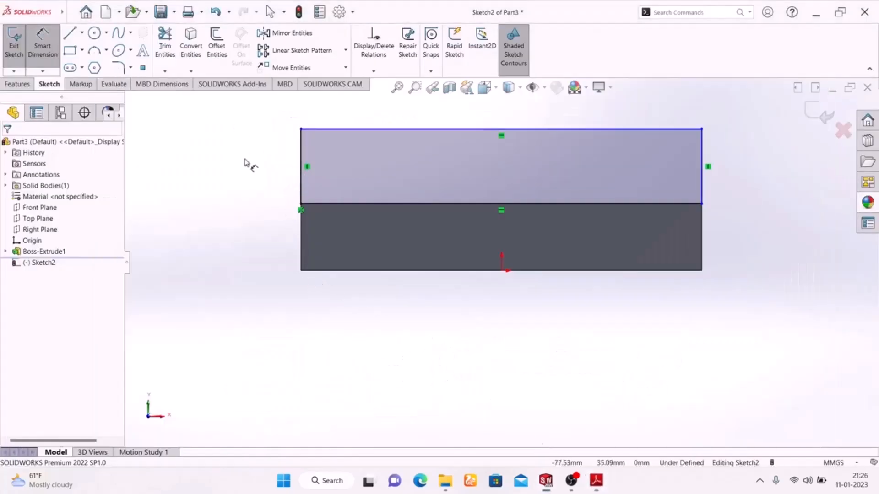
{"action": "left_click", "coordinate": [302, 188]}
{"action": "left_click", "coordinate": [249, 172]}
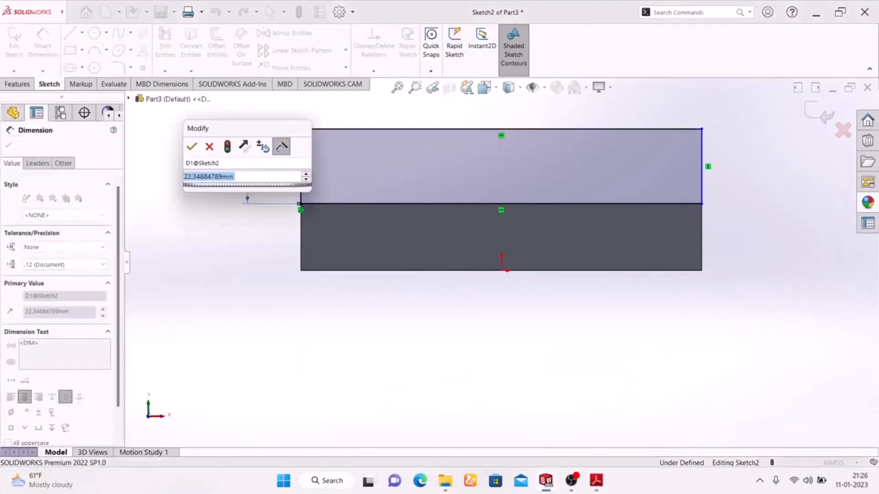
{"action": "type", "text": "30"}
{"action": "key", "text": "Return"}
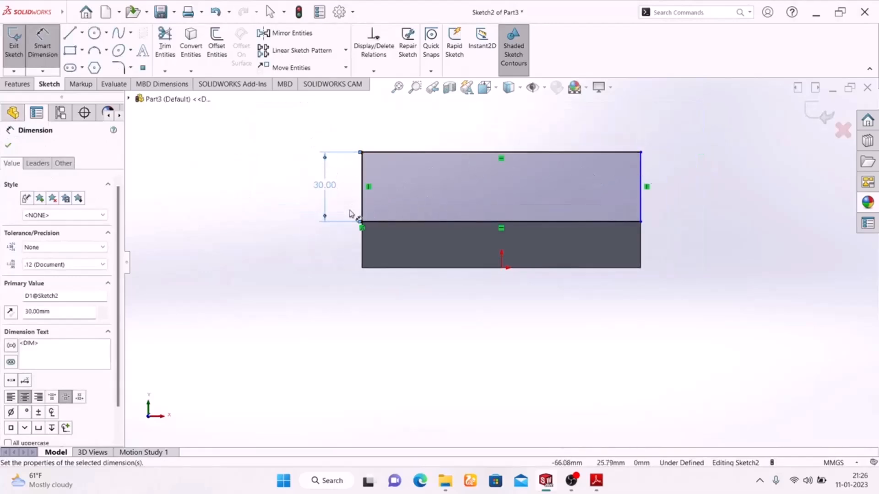
Step: Look up the upright's corner radius in the drawing and fillet both upper corners of the rectangle with a 20 mm radius
{"action": "left_click", "coordinate": [118, 68]}
{"action": "left_click", "coordinate": [602, 484]}
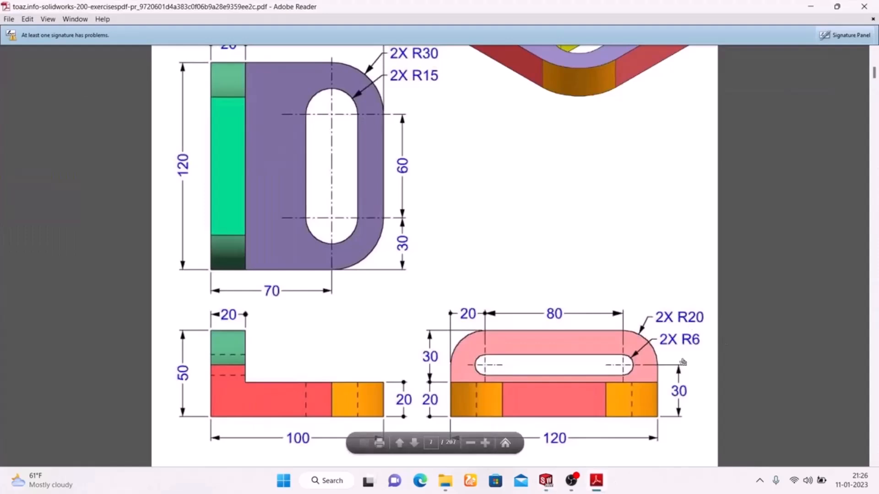
{"action": "left_click", "coordinate": [598, 482]}
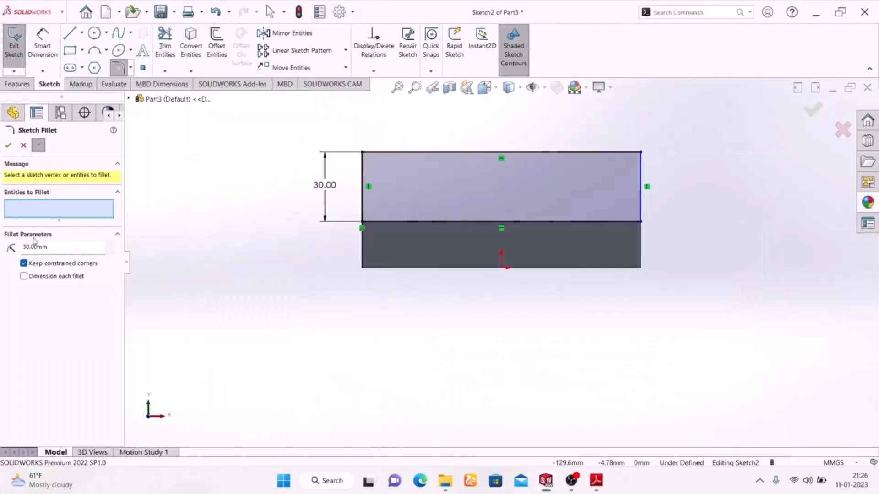
{"action": "left_click_drag", "start_coordinate": [65, 247], "coordinate": [1, 238]}
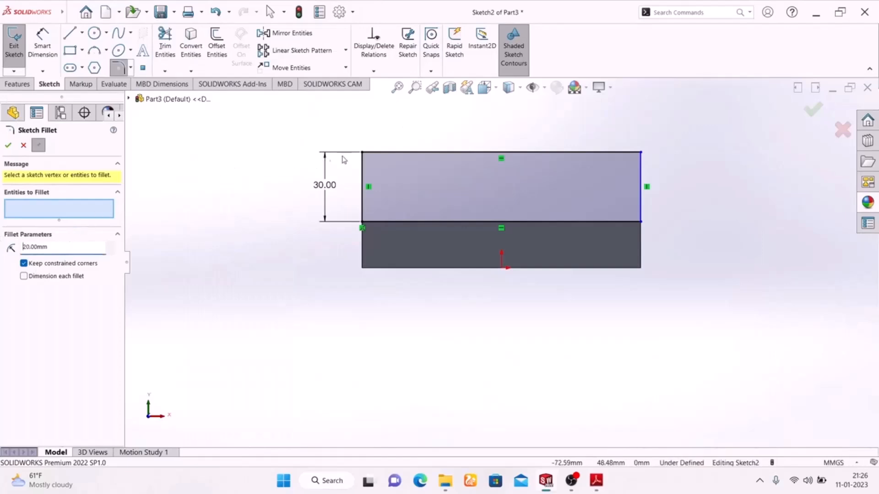
{"action": "left_click", "coordinate": [363, 153]}
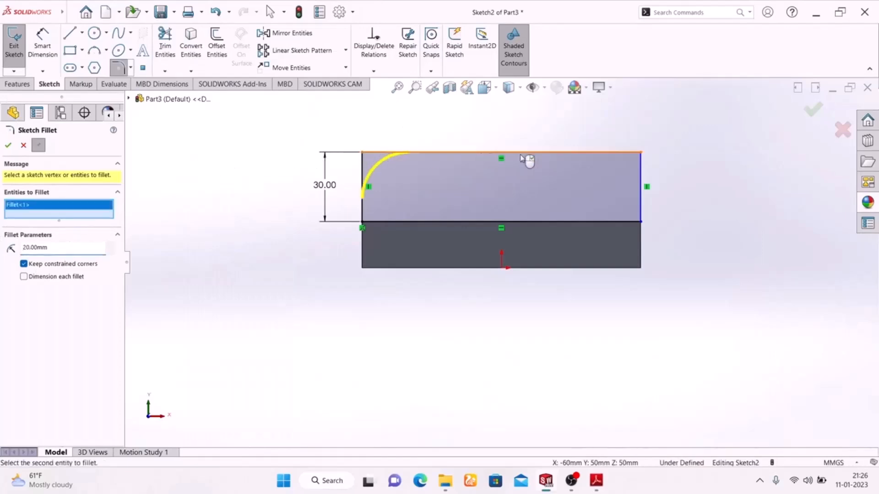
{"action": "left_click", "coordinate": [640, 153]}
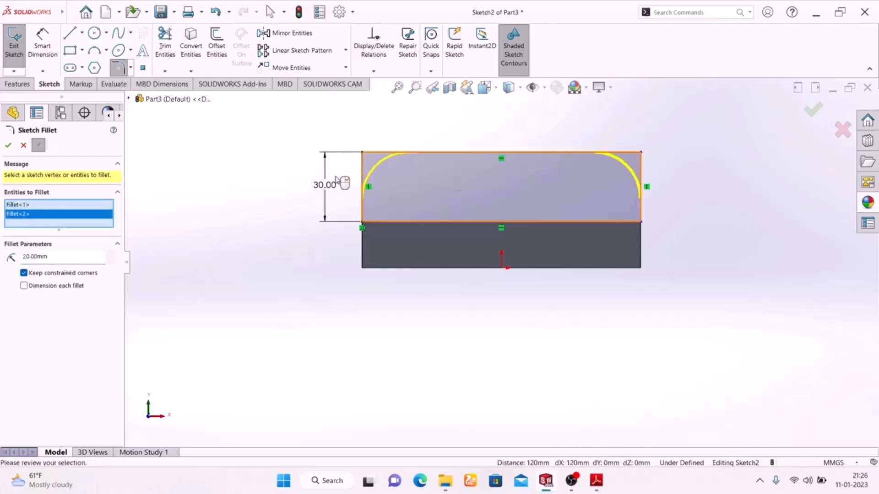
{"action": "left_click", "coordinate": [8, 146]}
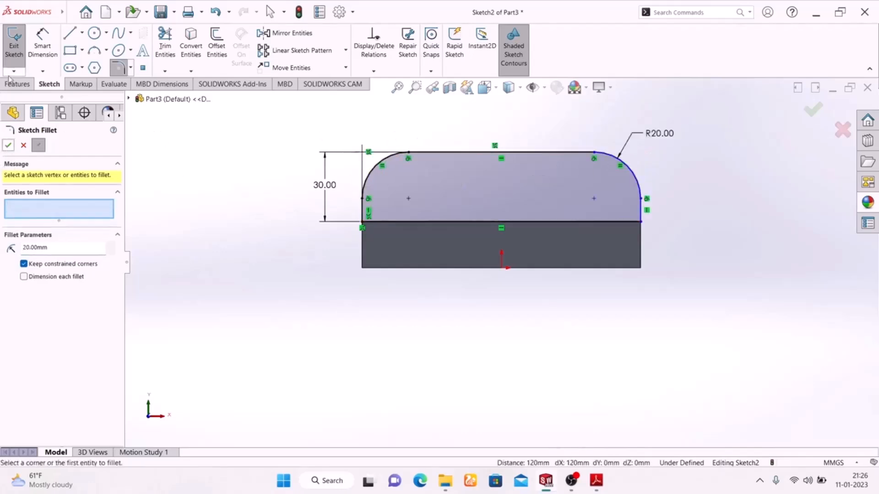
{"action": "key", "text": "Escape"}
Step: Sketch a horizontal straight slot inside the rounded rectangle, about 86 mm between arc centres and about 11 mm wide
{"action": "left_click", "coordinate": [70, 67]}
{"action": "left_click", "coordinate": [598, 482]}
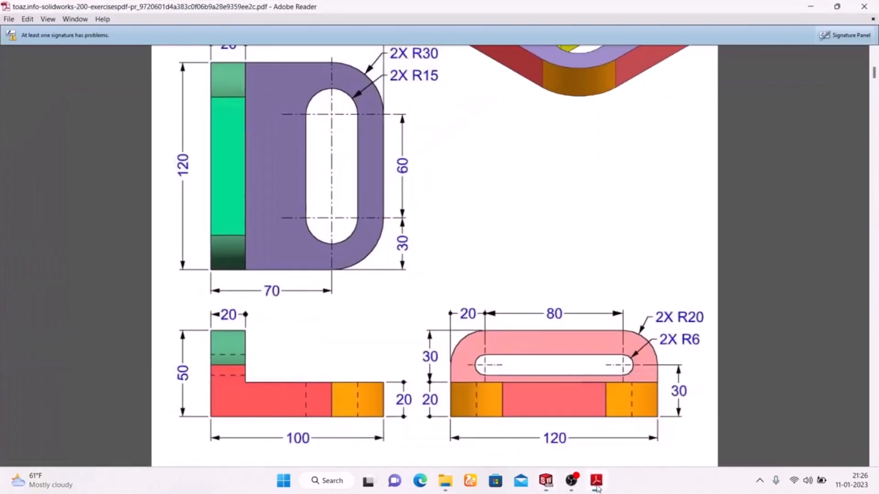
{"action": "left_click", "coordinate": [596, 481]}
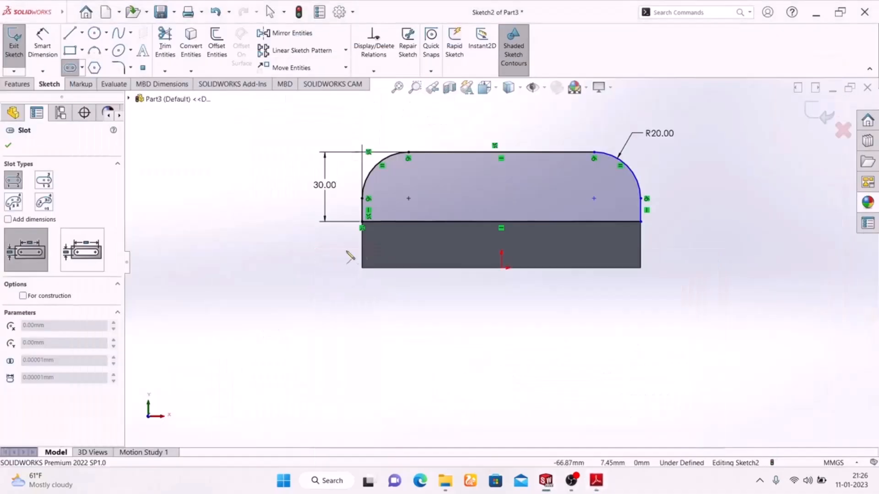
{"action": "left_click", "coordinate": [403, 194]}
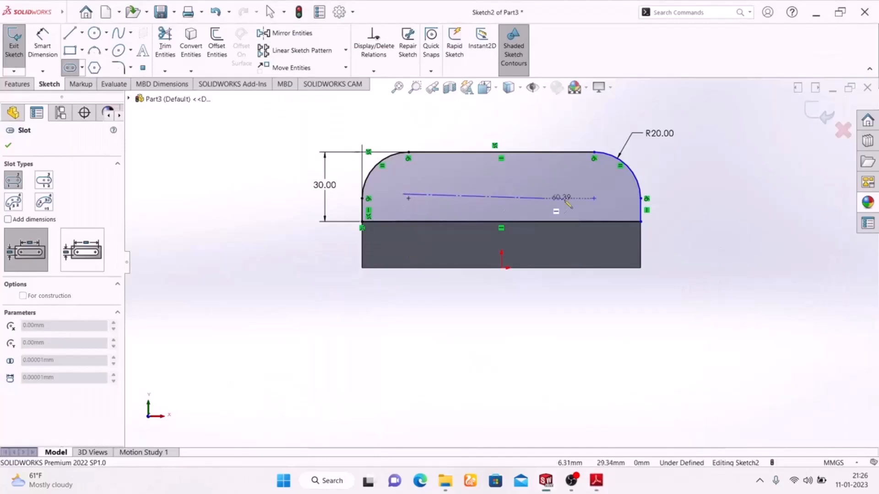
{"action": "left_click", "coordinate": [604, 194]}
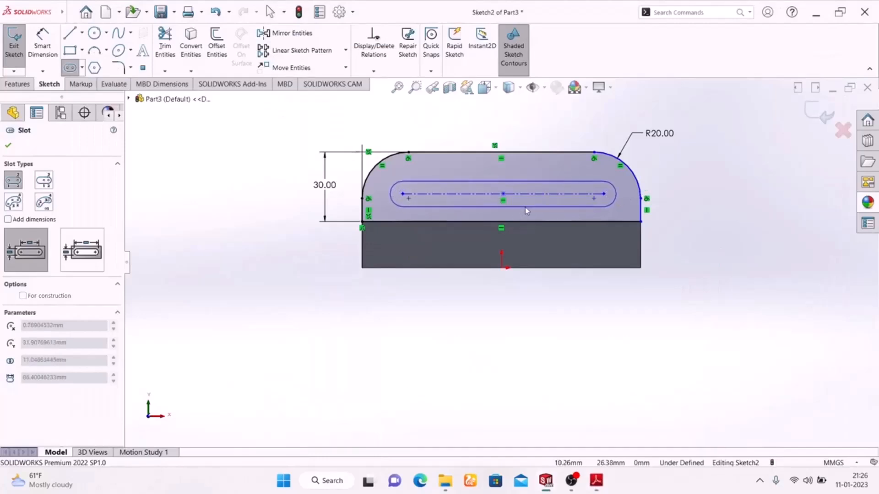
{"action": "left_click", "coordinate": [533, 206]}
{"action": "right_click", "coordinate": [707, 171]}
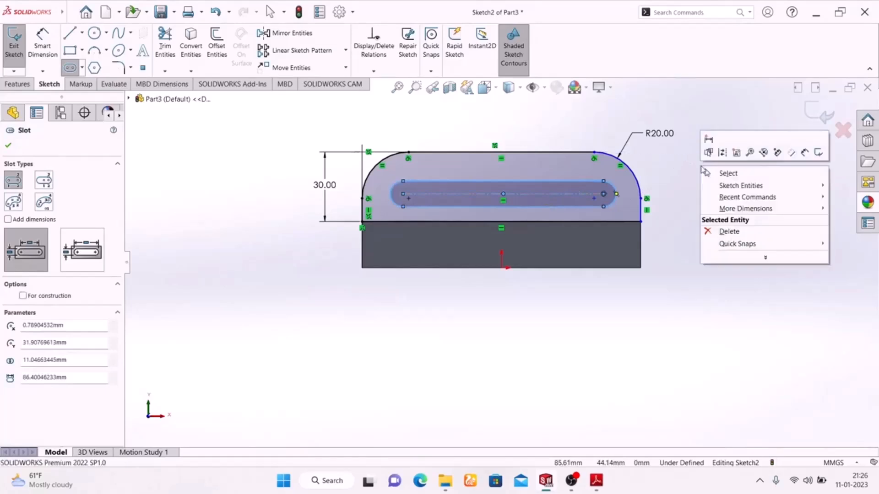
{"action": "left_click", "coordinate": [709, 173]}
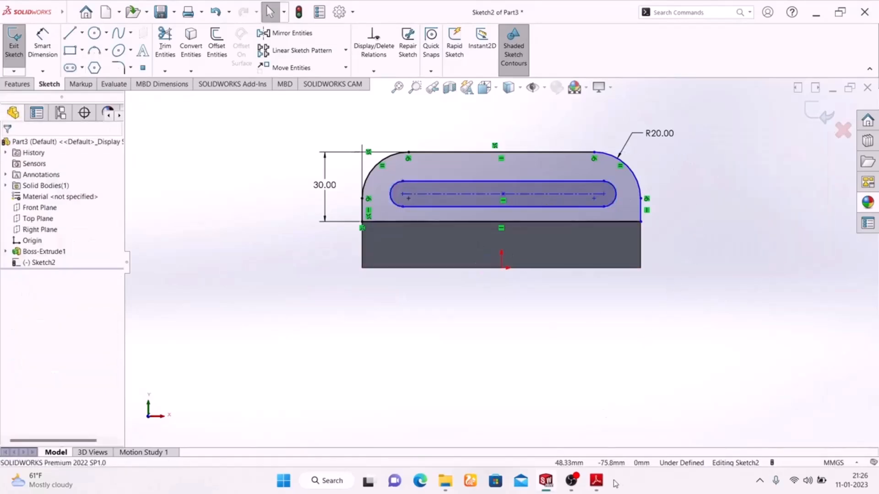
Step: Look up the upright slot's length in the Exercise-02 drawing and set its centre-to-centre distance to 80 mm
{"action": "left_click", "coordinate": [597, 481]}
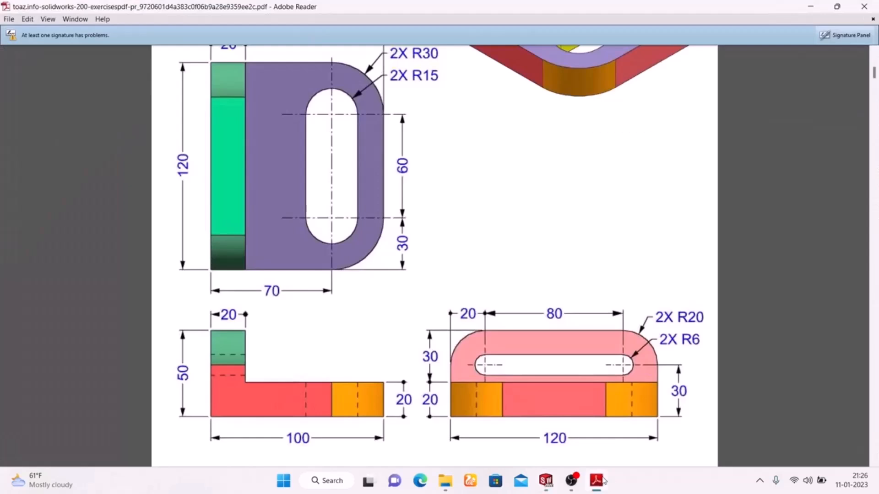
{"action": "left_click", "coordinate": [602, 481]}
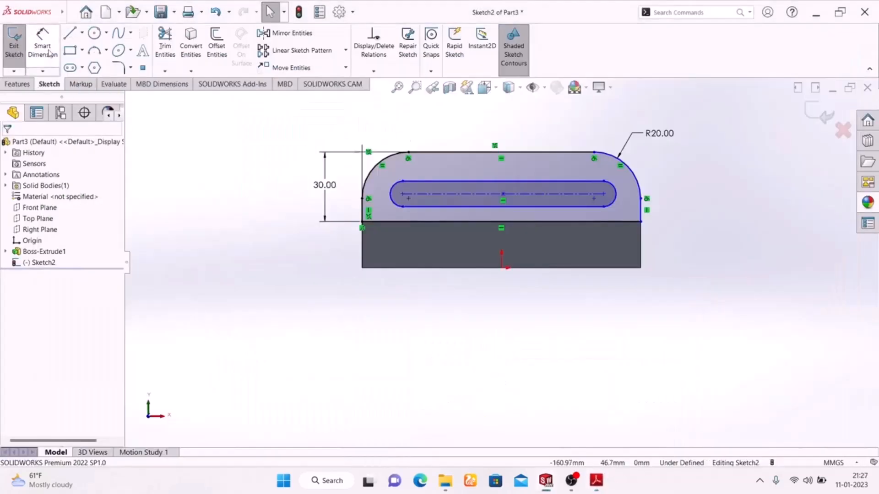
{"action": "left_click", "coordinate": [447, 195]}
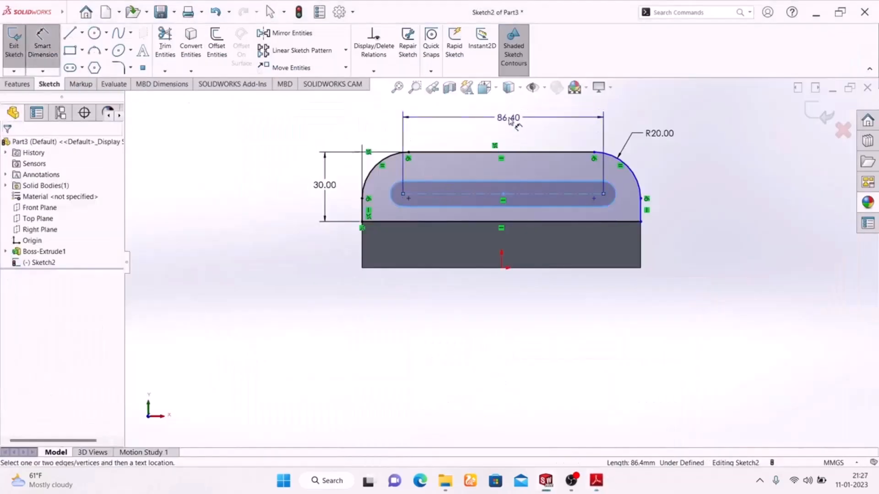
{"action": "left_click", "coordinate": [507, 115]}
{"action": "type", "text": "8"}
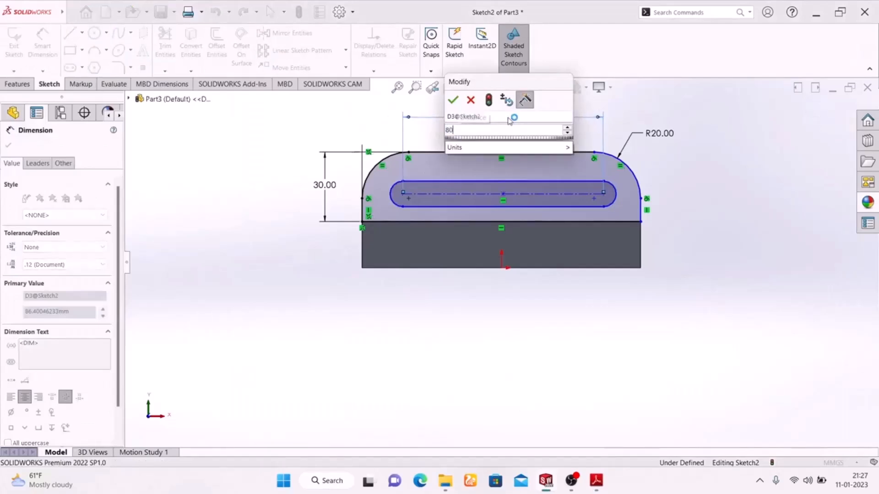
{"action": "type", "text": "0"}
{"action": "key", "text": "Return"}
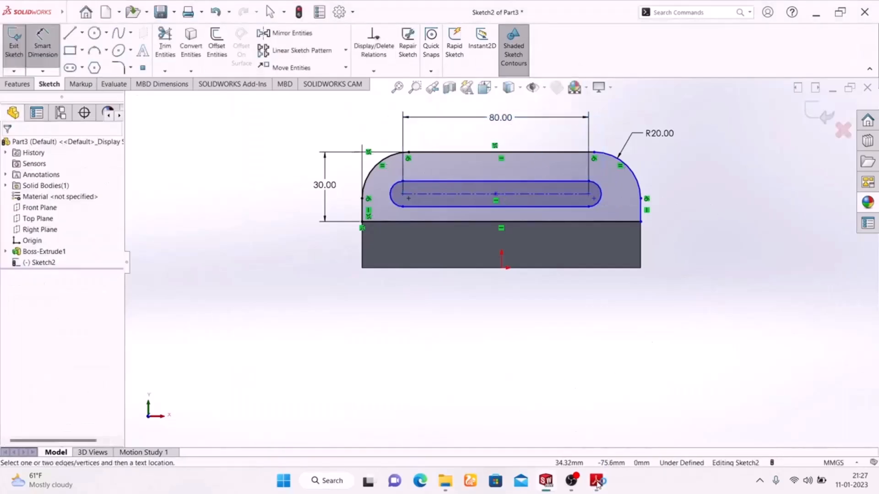
Step: Look up the upright slot's end radius in the drawing and set the slot's end arc radius to 6 mm
{"action": "left_click", "coordinate": [596, 482]}
{"action": "left_click", "coordinate": [597, 482]}
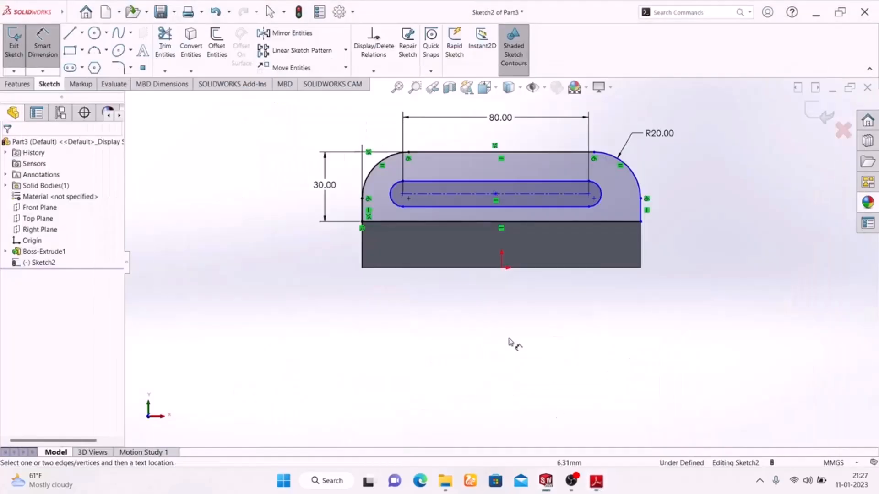
{"action": "left_click", "coordinate": [601, 192]}
{"action": "left_click", "coordinate": [718, 144]}
{"action": "type", "text": "6"}
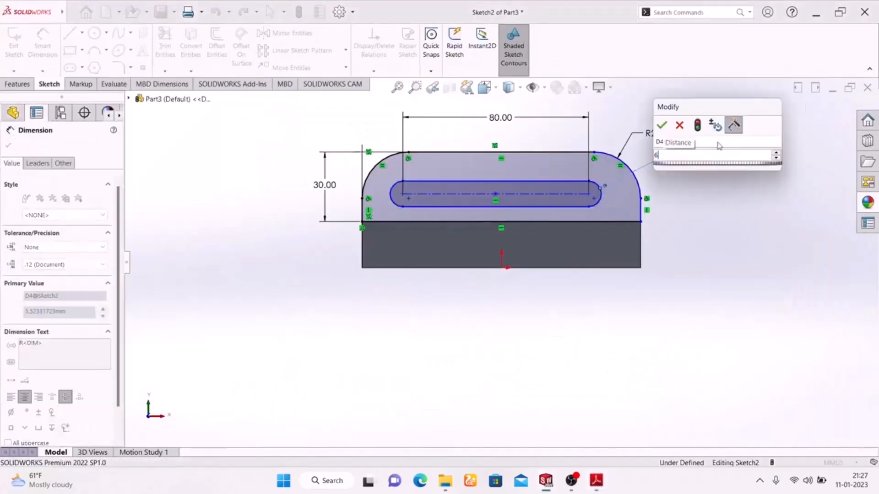
{"action": "key", "text": "Return"}
Step: Look up the slot's position in the drawing and set its left arc centre 20 mm from the profile's left vertical edge
{"action": "left_click", "coordinate": [597, 482]}
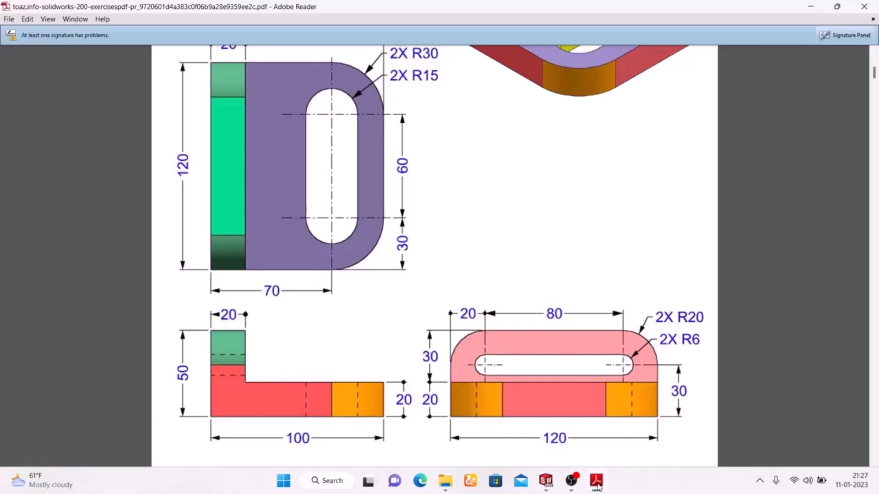
{"action": "left_click", "coordinate": [596, 481]}
{"action": "left_click", "coordinate": [596, 482]}
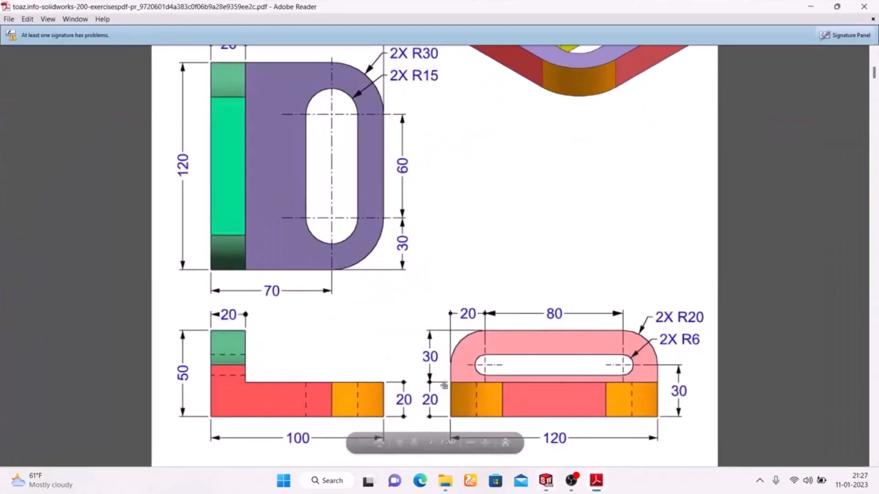
{"action": "left_click", "coordinate": [596, 482]}
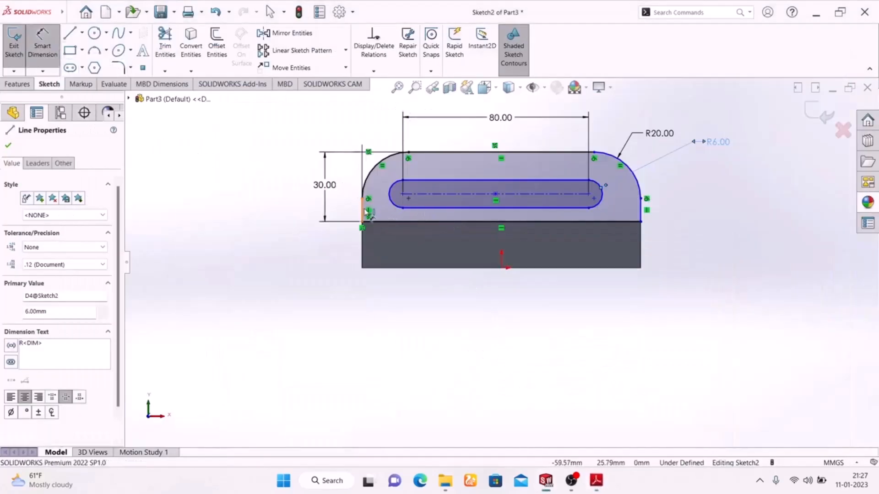
{"action": "left_click", "coordinate": [403, 202]}
{"action": "left_click", "coordinate": [402, 196]}
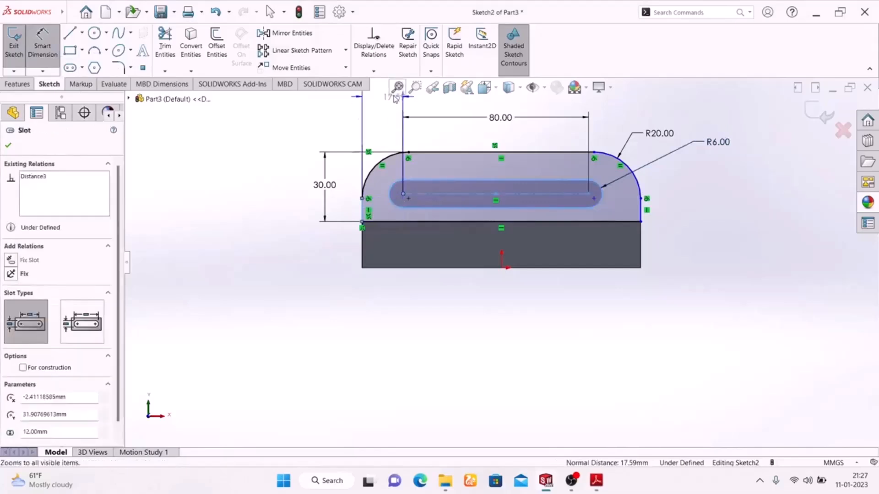
{"action": "left_click", "coordinate": [378, 123]}
{"action": "type", "text": "20"}
{"action": "key", "text": "Return"}
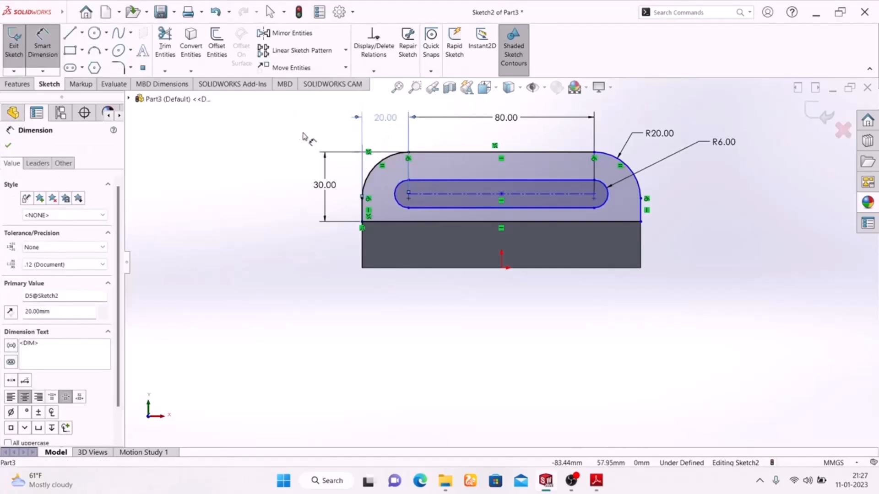
{"action": "left_click", "coordinate": [245, 225]}
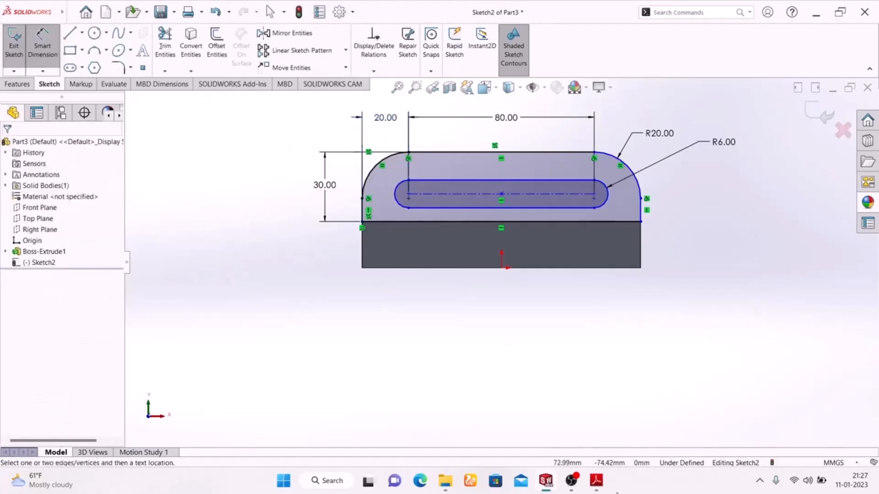
Step: Check the upright's sketch against the Exercise-02 drawing and exit the sketch
{"action": "left_click", "coordinate": [596, 482]}
{"action": "left_click", "coordinate": [596, 481]}
{"action": "left_click", "coordinate": [819, 114]}
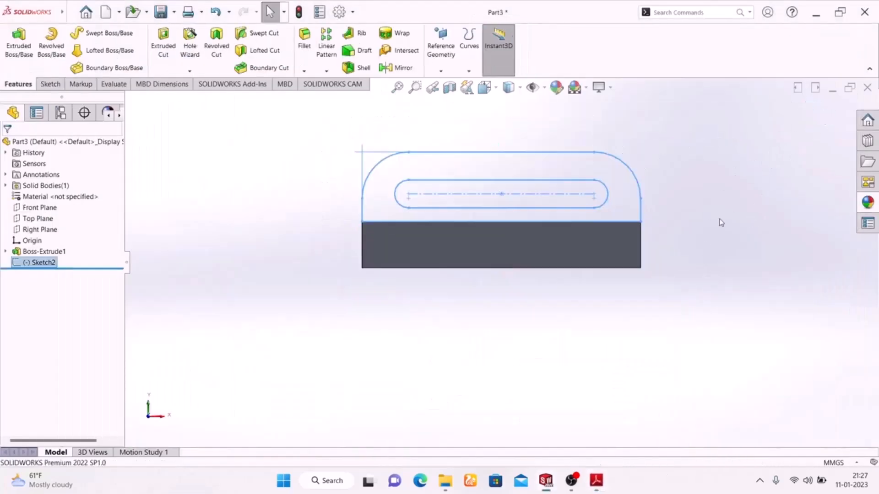
Step: Extrude the upright's sketch as a blind boss 20 mm thick with the direction reversed over the plate, merging the result and checking the drawing
{"action": "key", "text": "space"}
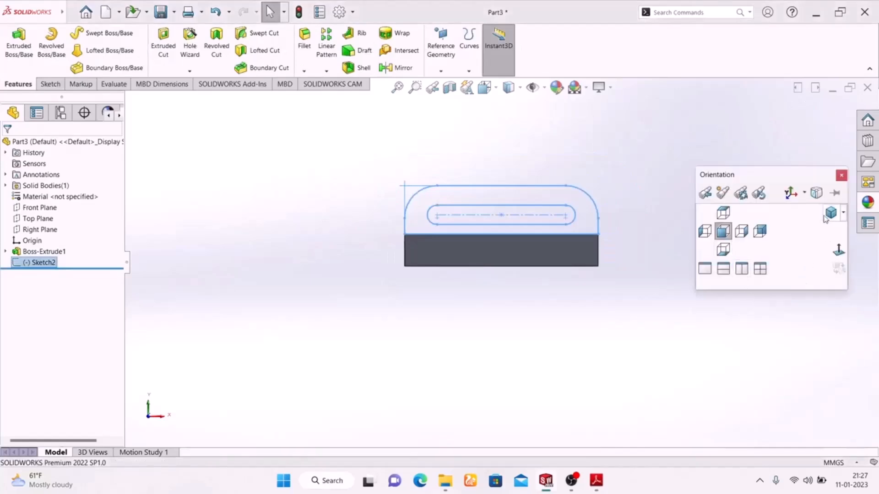
{"action": "left_click", "coordinate": [829, 213]}
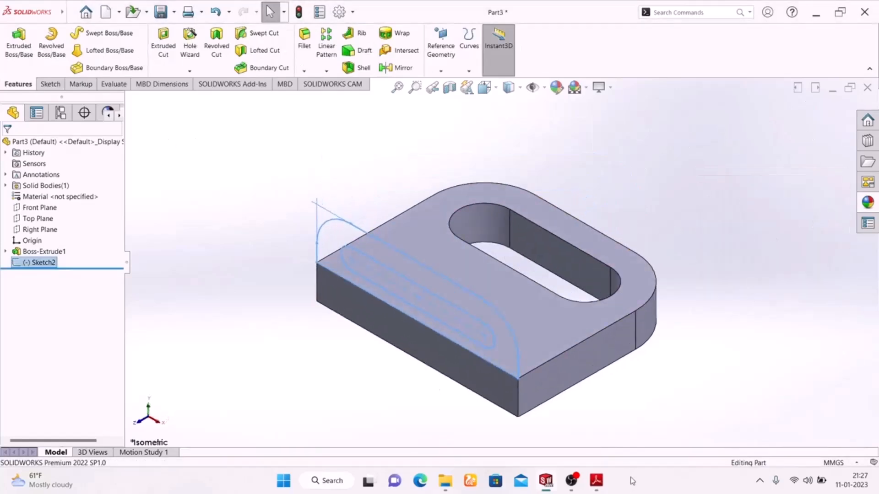
{"action": "left_click", "coordinate": [595, 482]}
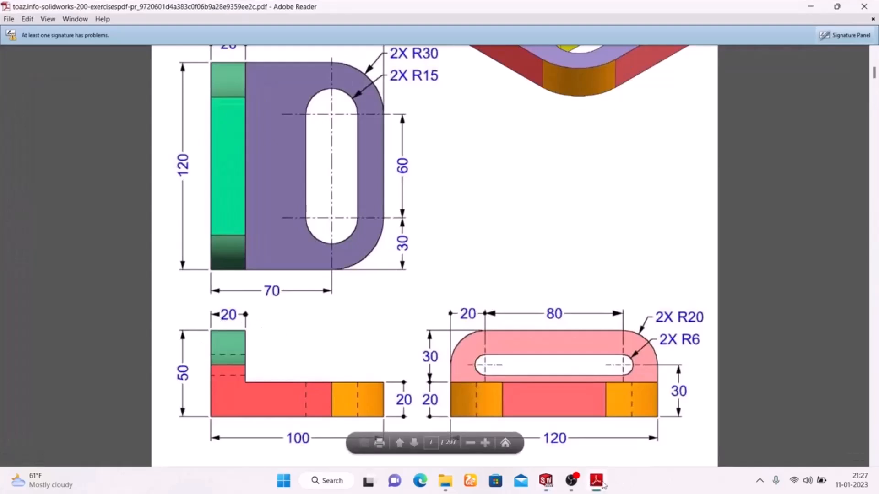
{"action": "left_click", "coordinate": [595, 482]}
{"action": "left_click", "coordinate": [5, 58]}
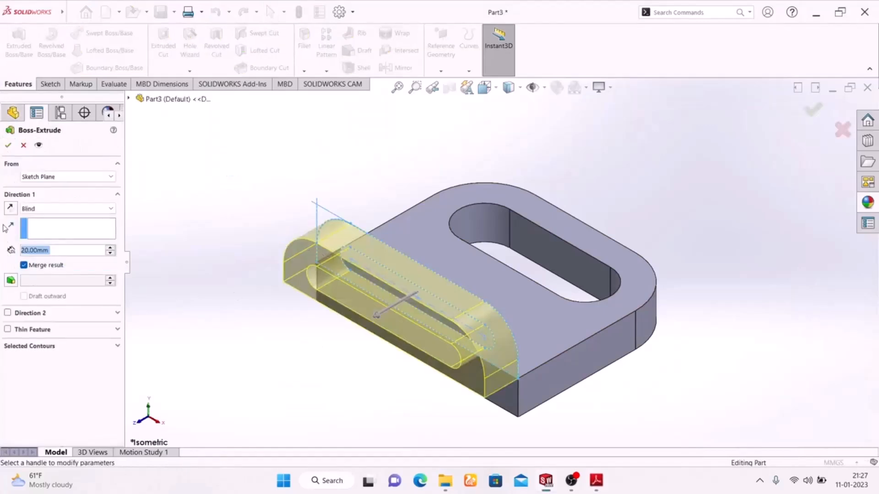
{"action": "left_click", "coordinate": [11, 208]}
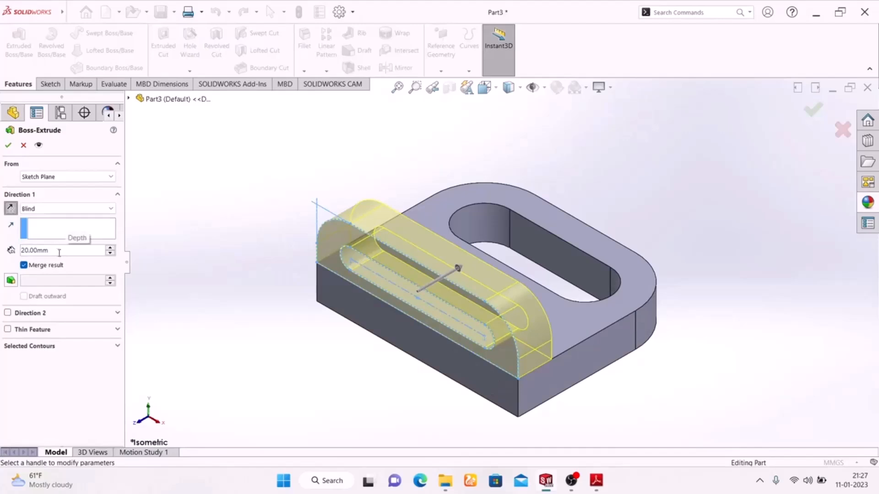
{"action": "left_click", "coordinate": [7, 145]}
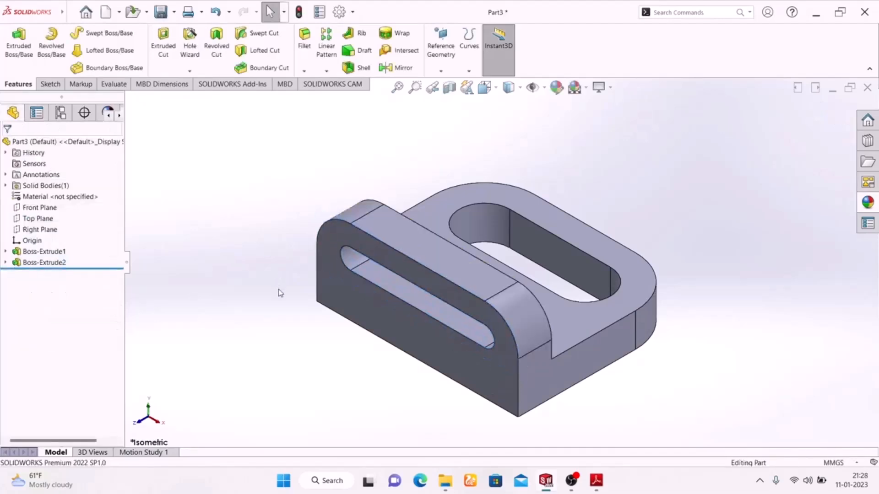
Step: Orbit the finished part to show the upright and both slots, and compare it with the Exercise-02 isometric view
{"action": "middle_click_drag", "start_coordinate": [234, 320], "coordinate": [151, 346]}
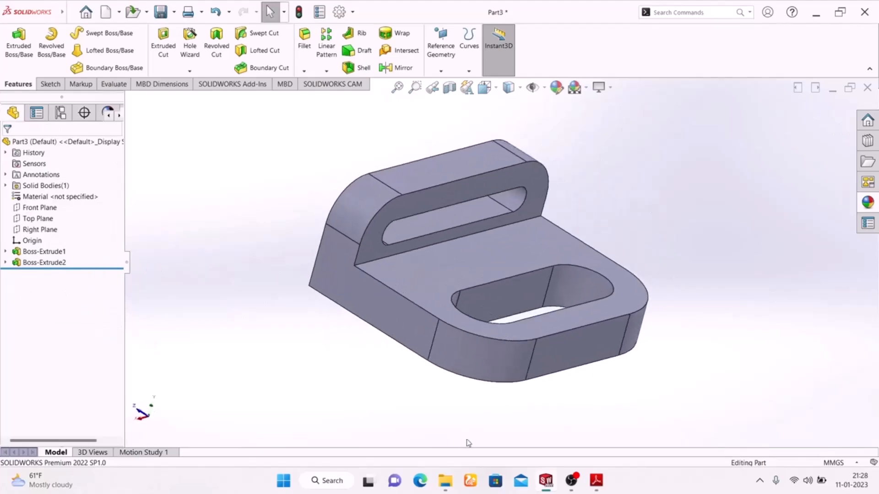
{"action": "left_click", "coordinate": [596, 481]}
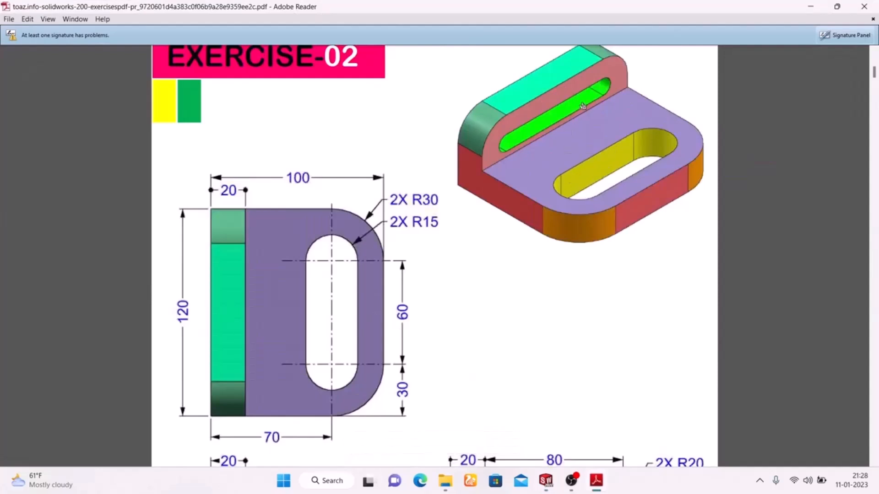
{"action": "left_click", "coordinate": [596, 481]}
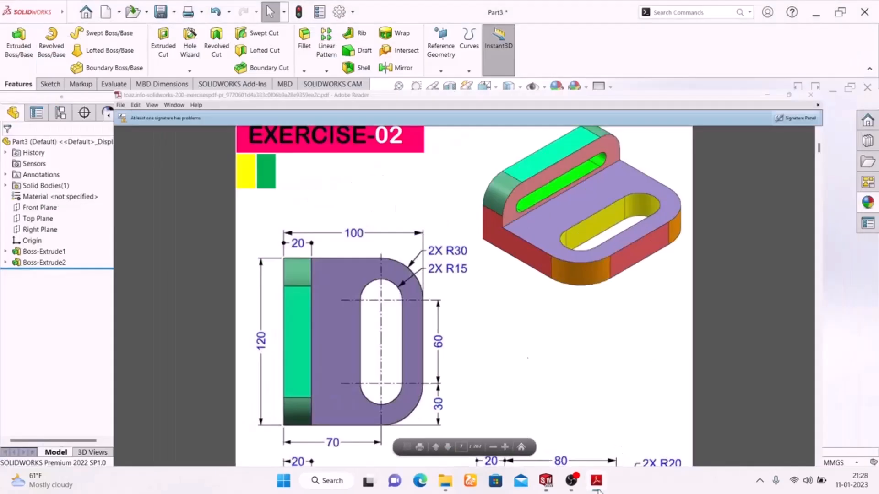
{"action": "left_click", "coordinate": [556, 87]}
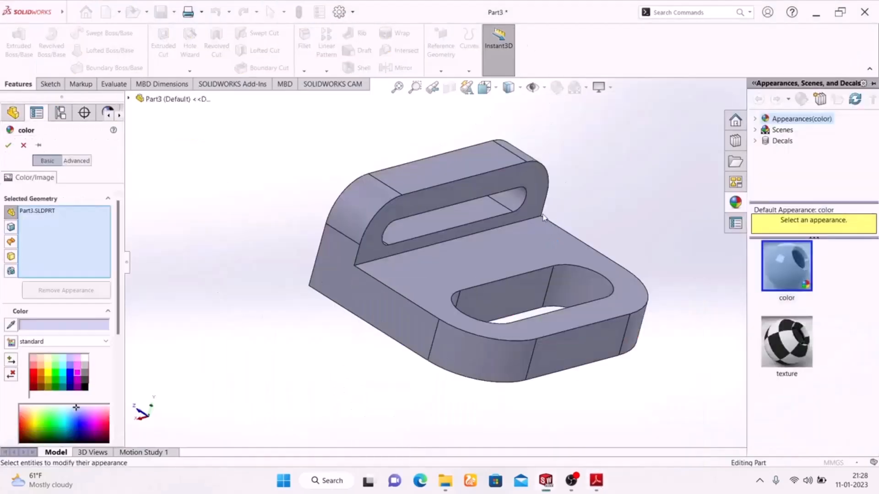
{"action": "left_click", "coordinate": [514, 298]}
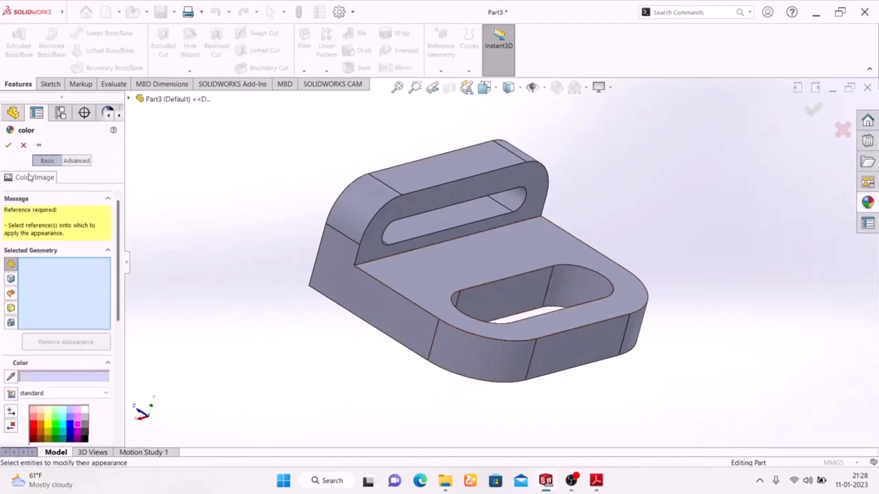
{"action": "left_click", "coordinate": [513, 301]}
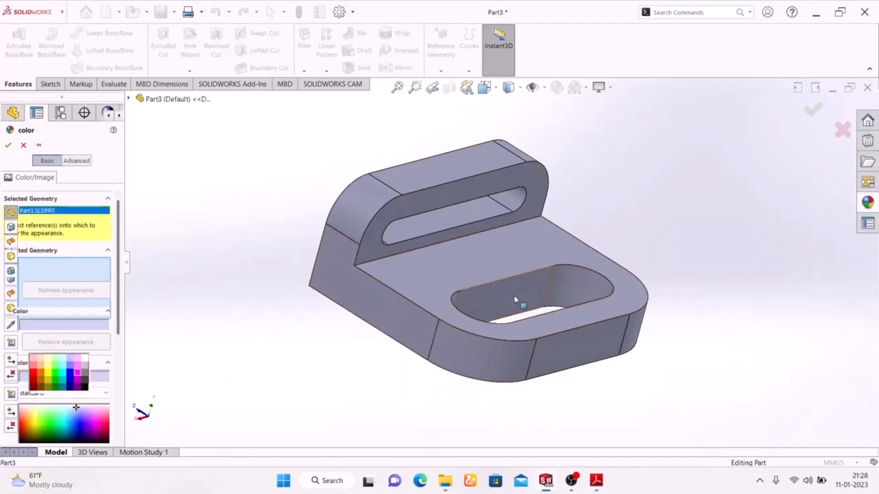
{"action": "left_click", "coordinate": [583, 281]}
{"action": "middle_click_drag", "start_coordinate": [345, 308], "coordinate": [525, 267]}
{"action": "scroll", "coordinate": [526, 268], "scroll_direction": "down", "scroll_amount": 2}
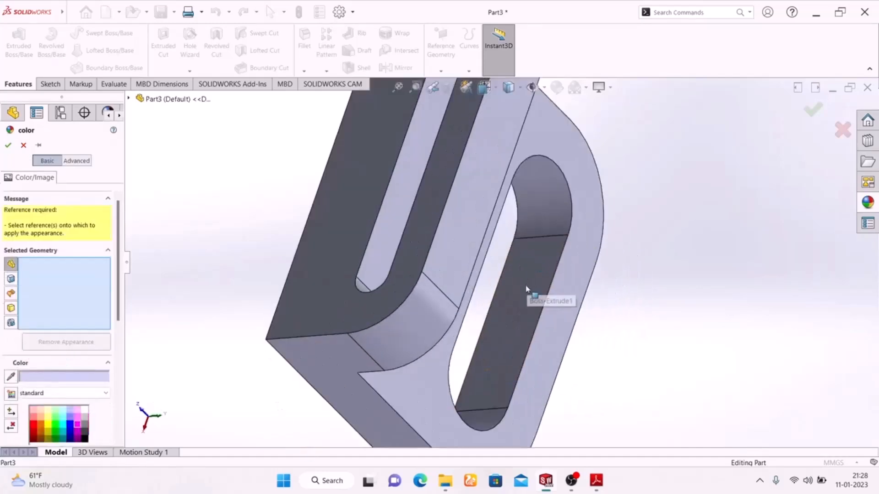
{"action": "left_click", "coordinate": [529, 305]}
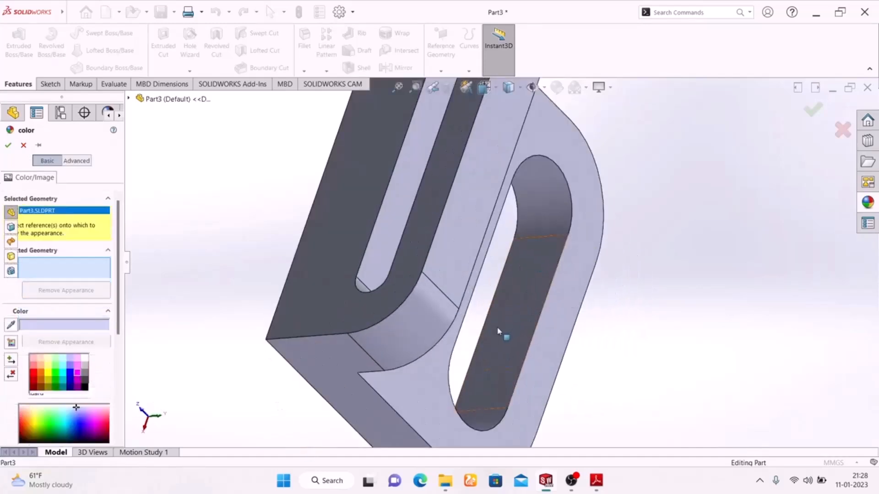
{"action": "left_click", "coordinate": [479, 424]}
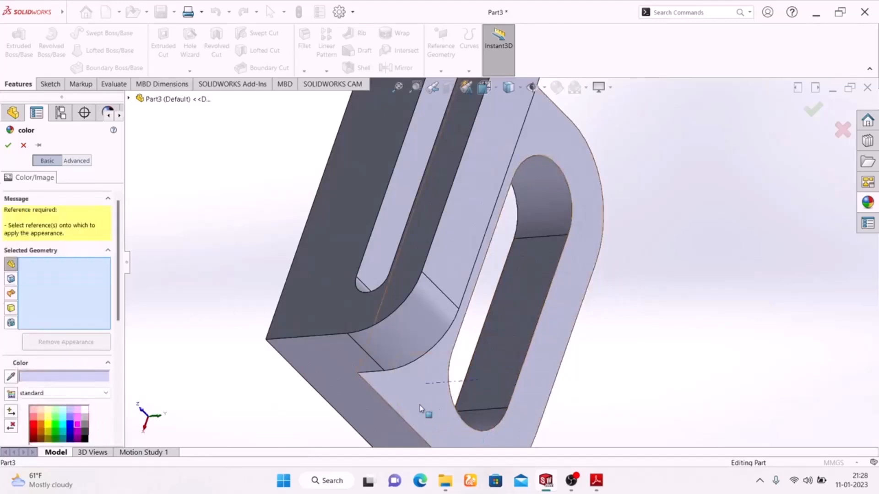
{"action": "left_click", "coordinate": [22, 146]}
Step: Select all four inner faces of the base plate's slot, covering both flat walls and both rounded ends
{"action": "middle_click_drag", "start_coordinate": [641, 257], "coordinate": [590, 190]}
{"action": "left_click", "coordinate": [501, 263]}
{"action": "left_click", "coordinate": [567, 242], "text": "ctrl"}
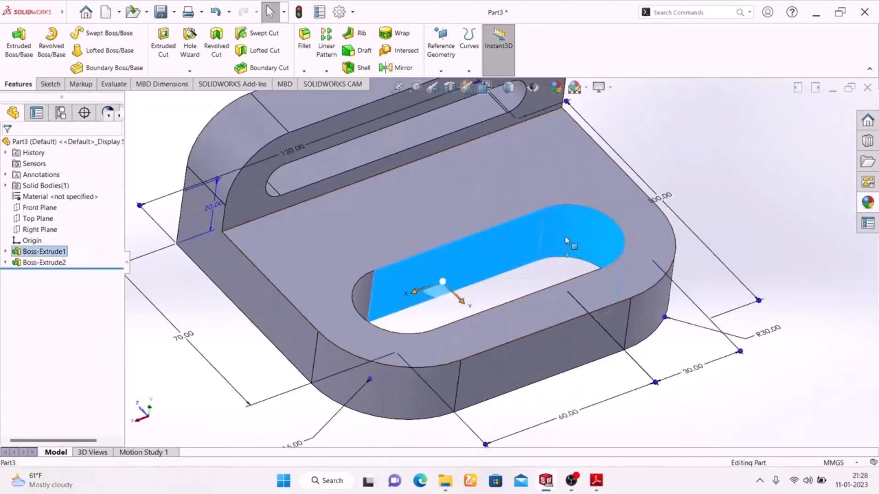
{"action": "left_click", "coordinate": [367, 288], "text": "ctrl"}
{"action": "middle_click_drag", "start_coordinate": [376, 293], "coordinate": [484, 346]}
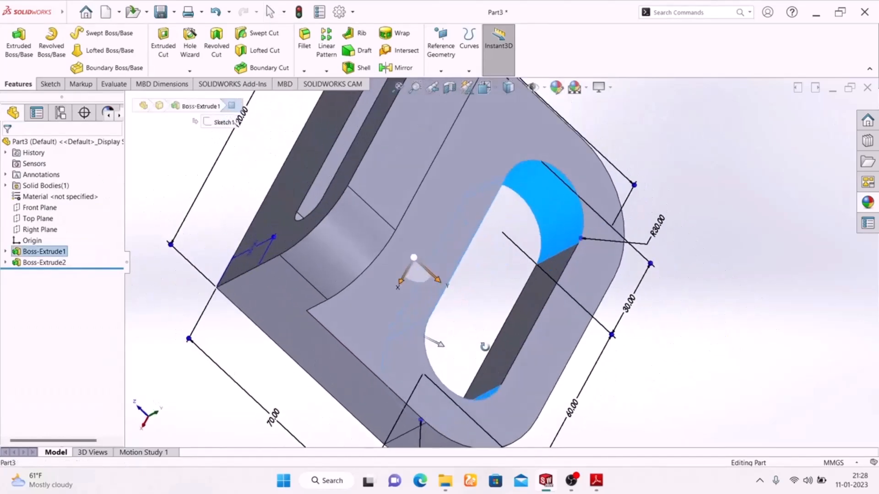
{"action": "left_click", "coordinate": [527, 315]}
{"action": "left_click", "coordinate": [538, 222], "text": "ctrl"}
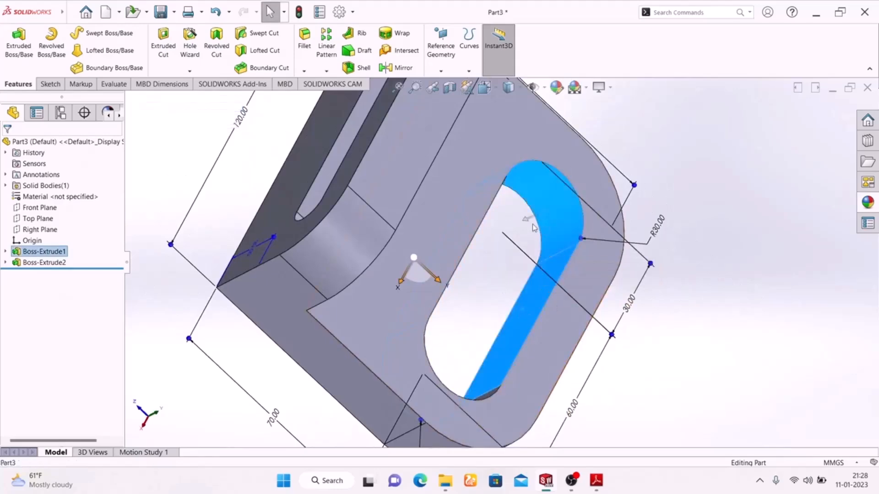
{"action": "mouse_move", "coordinate": [687, 350]}
{"action": "middle_mouse_down"}
{"action": "mouse_move", "coordinate": [569, 310]}
{"action": "mouse_move", "coordinate": [633, 311]}
{"action": "mouse_move", "coordinate": [611, 310]}
{"action": "middle_mouse_up"}
{"action": "left_click", "coordinate": [441, 232], "text": "ctrl"}
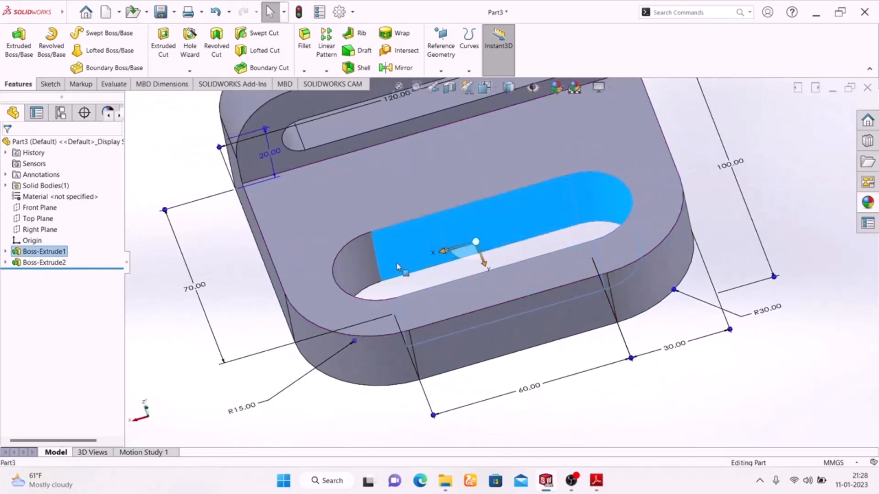
Step: Add the four inner faces of the upright's slot to the selection and apply a bright green colour appearance to both slots' faces
{"action": "scroll", "coordinate": [458, 229], "scroll_direction": "up", "scroll_amount": 3}
{"action": "scroll", "coordinate": [481, 200], "scroll_direction": "down", "scroll_amount": 6}
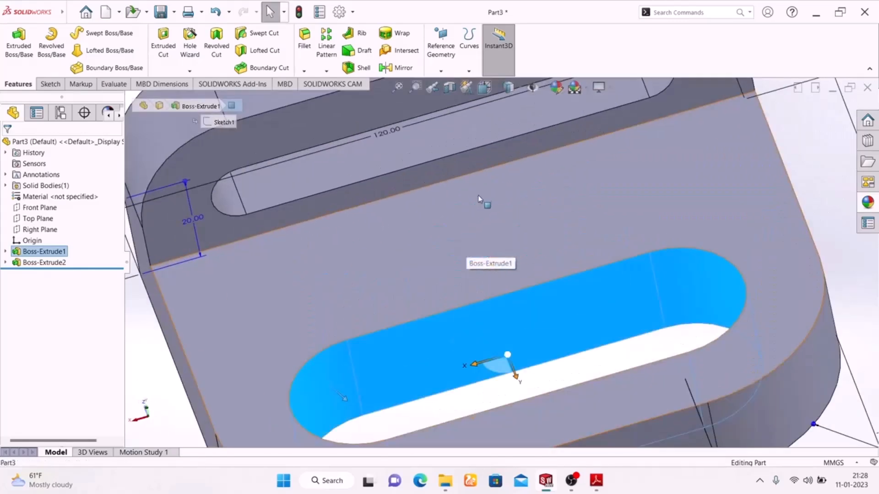
{"action": "left_click", "coordinate": [425, 145], "text": "ctrl"}
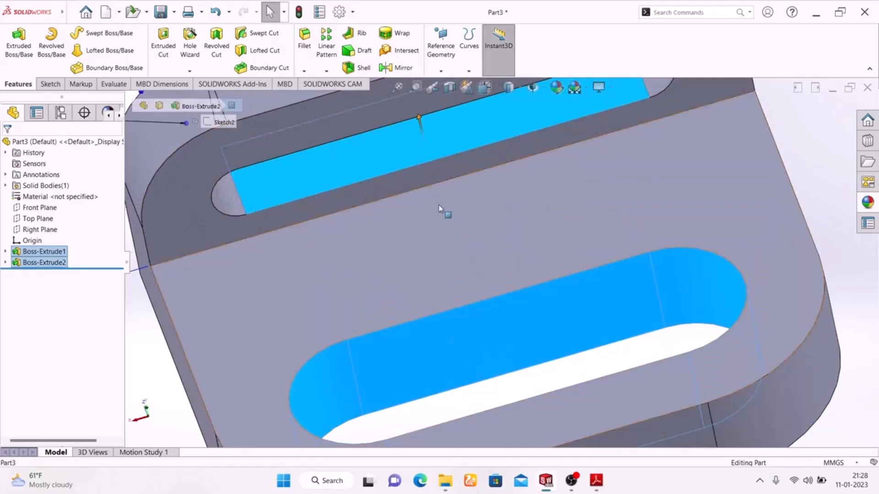
{"action": "scroll", "coordinate": [458, 206], "scroll_direction": "up", "scroll_amount": 3}
{"action": "left_click", "coordinate": [590, 158], "text": "ctrl"}
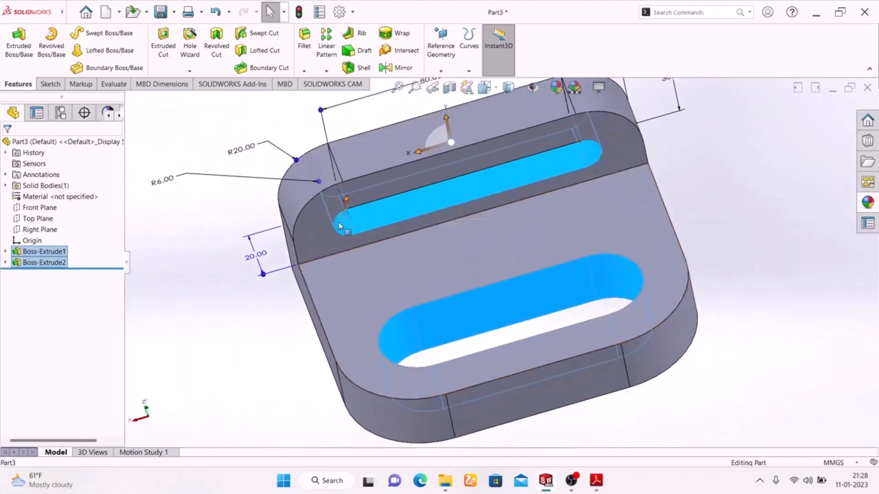
{"action": "middle_click_drag", "start_coordinate": [736, 239], "coordinate": [634, 281]}
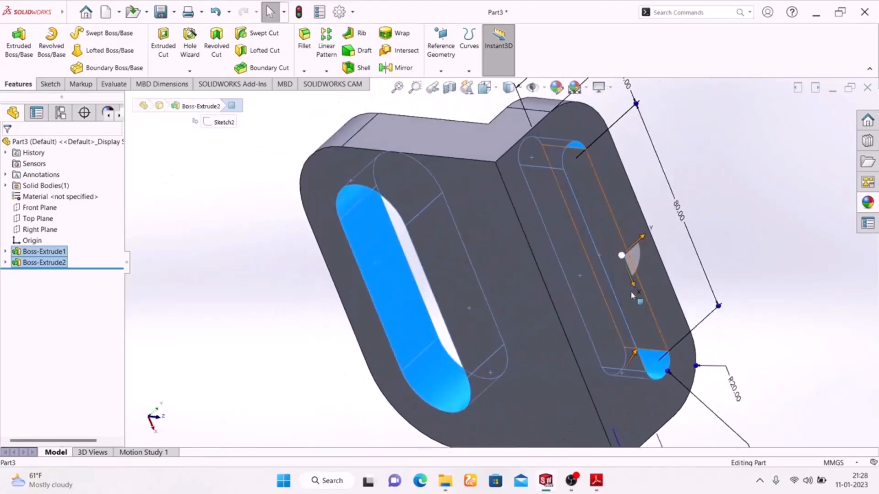
{"action": "left_click", "coordinate": [640, 322]}
{"action": "middle_click_drag", "start_coordinate": [277, 222], "coordinate": [452, 413]}
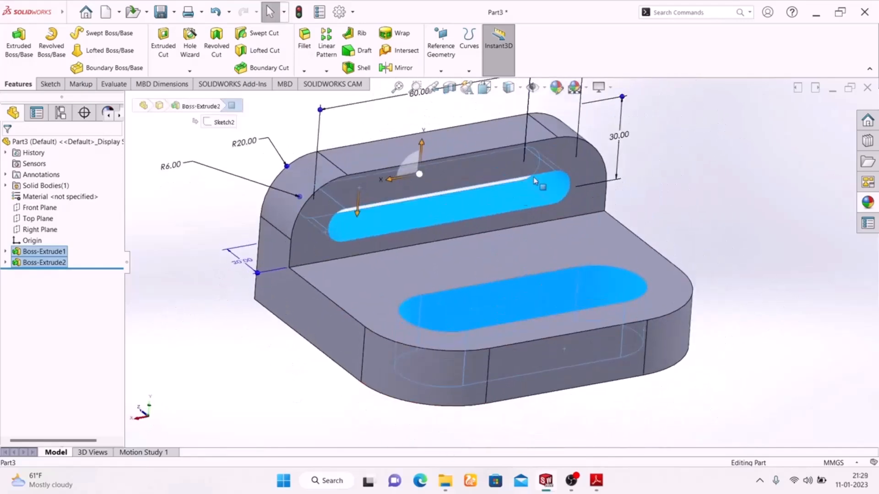
{"action": "left_click", "coordinate": [557, 87]}
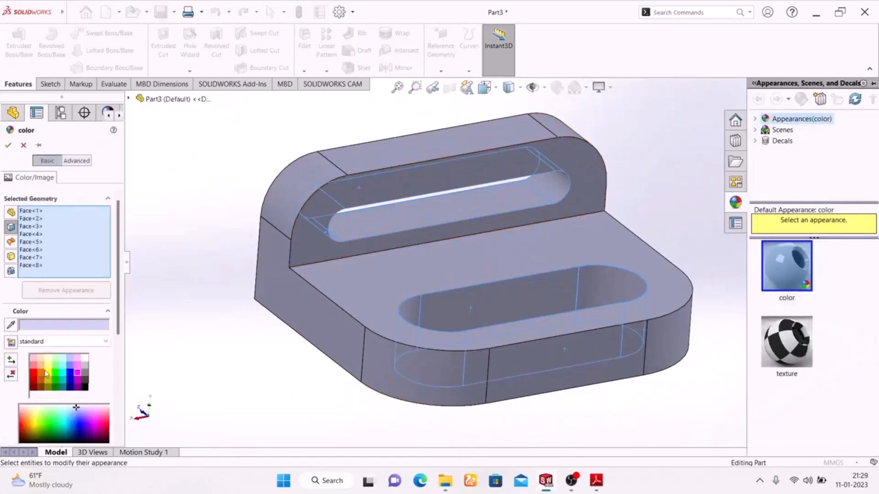
{"action": "left_click", "coordinate": [55, 376]}
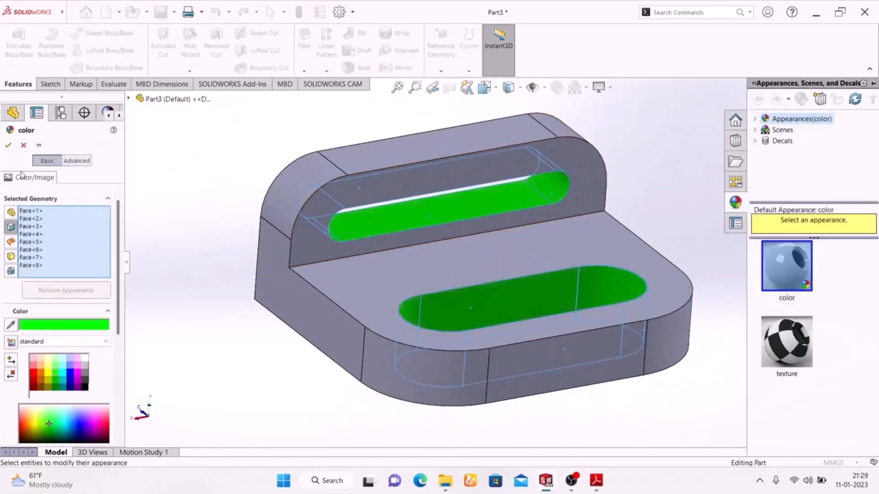
{"action": "left_click", "coordinate": [8, 145]}
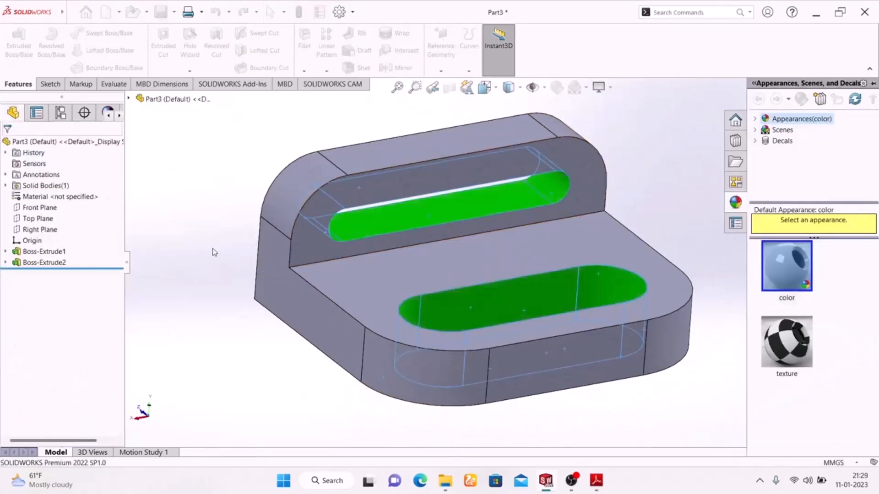
Step: Check the drawing's isometric view and colour the base plate's two flat side faces and flat front face red
{"action": "left_click", "coordinate": [596, 482]}
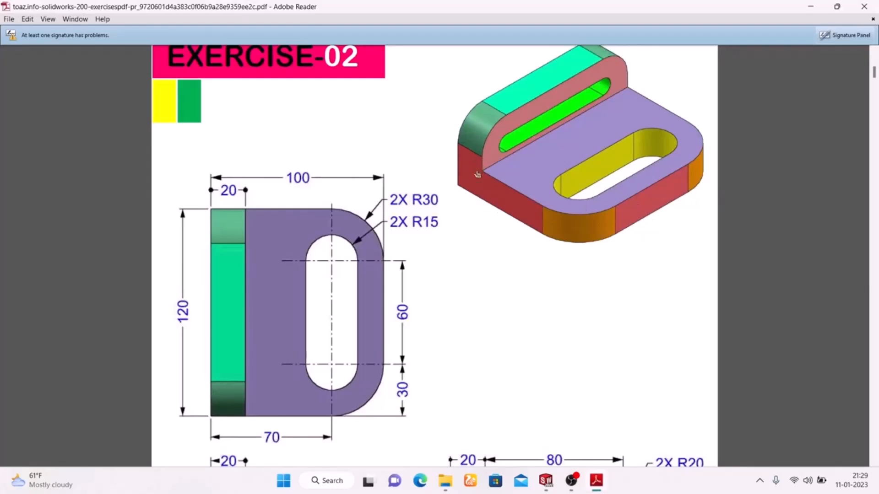
{"action": "left_click", "coordinate": [591, 480]}
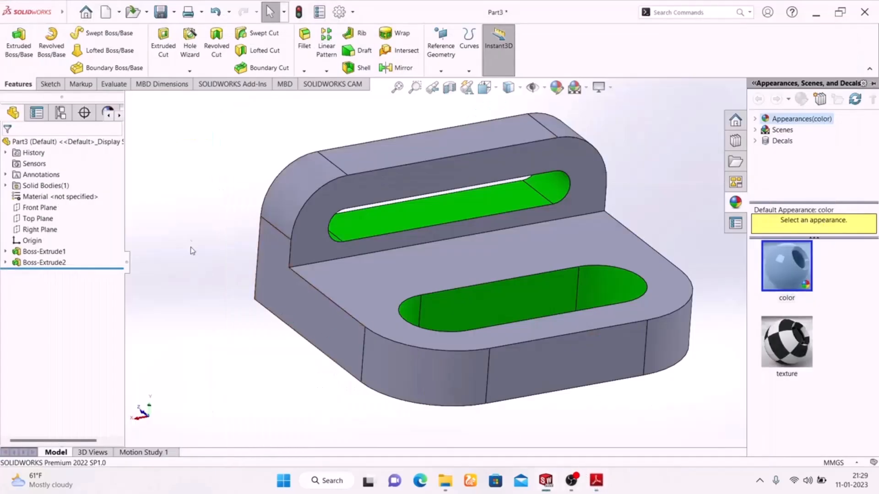
{"action": "left_click", "coordinate": [298, 292]}
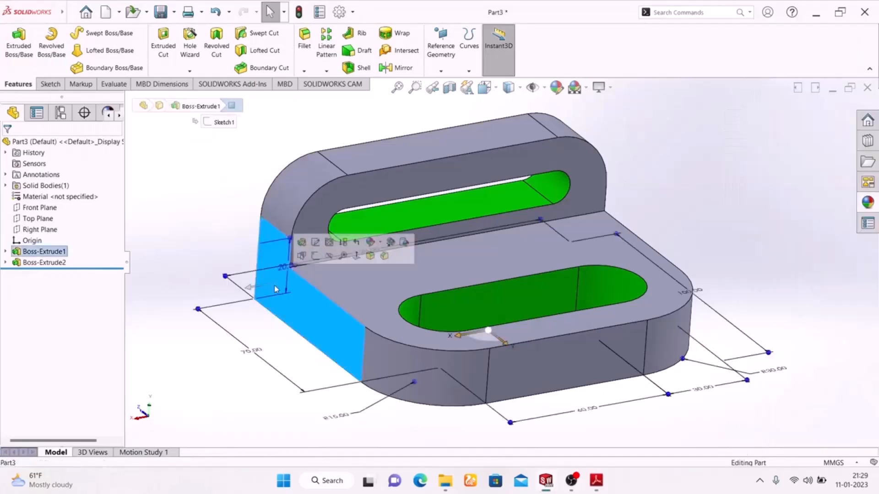
{"action": "left_click", "coordinate": [525, 373], "text": "ctrl"}
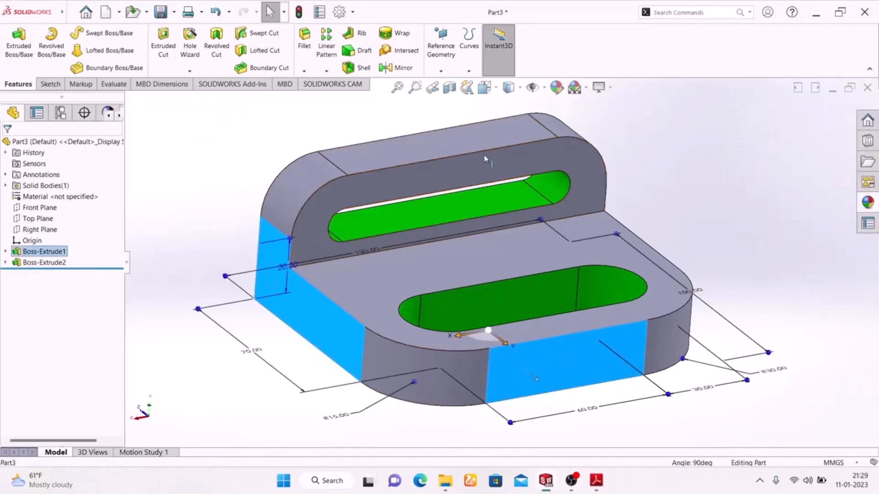
{"action": "middle_click_drag", "start_coordinate": [725, 231], "coordinate": [646, 254]}
{"action": "left_click", "coordinate": [674, 251], "text": "ctrl"}
{"action": "middle_click_drag", "start_coordinate": [258, 267], "coordinate": [375, 240]}
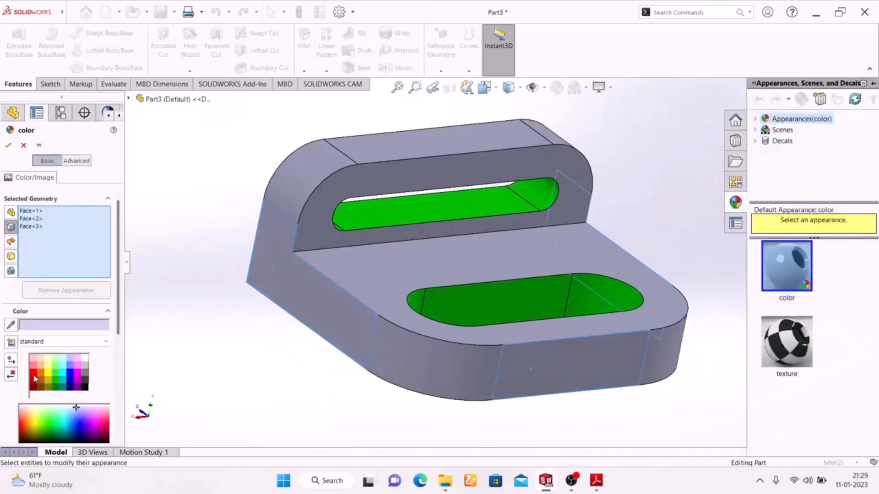
{"action": "left_click", "coordinate": [34, 376]}
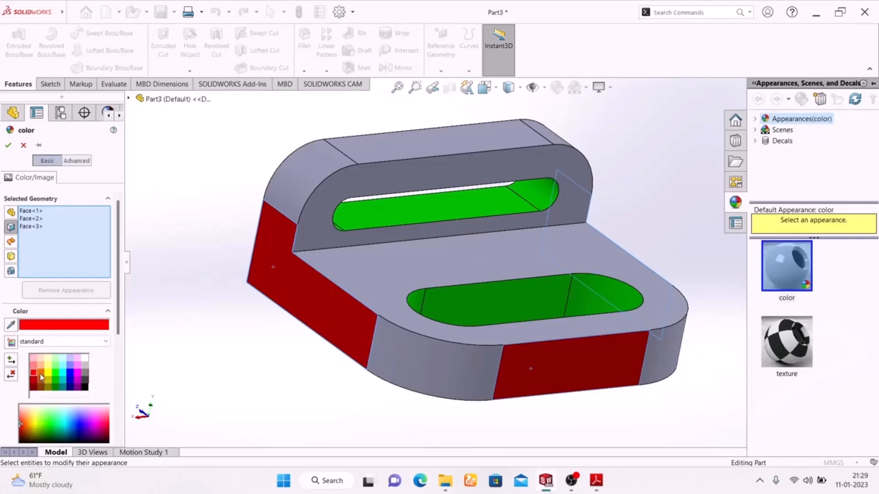
{"action": "left_click", "coordinate": [34, 366]}
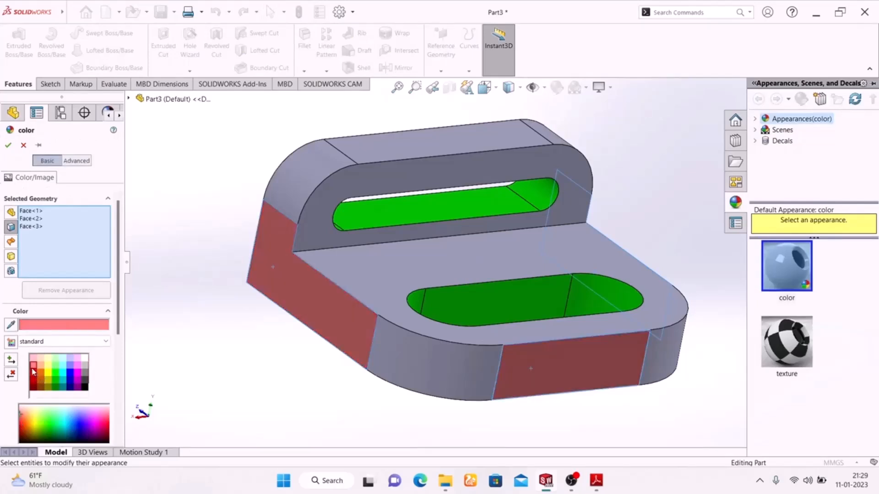
{"action": "left_click", "coordinate": [35, 377]}
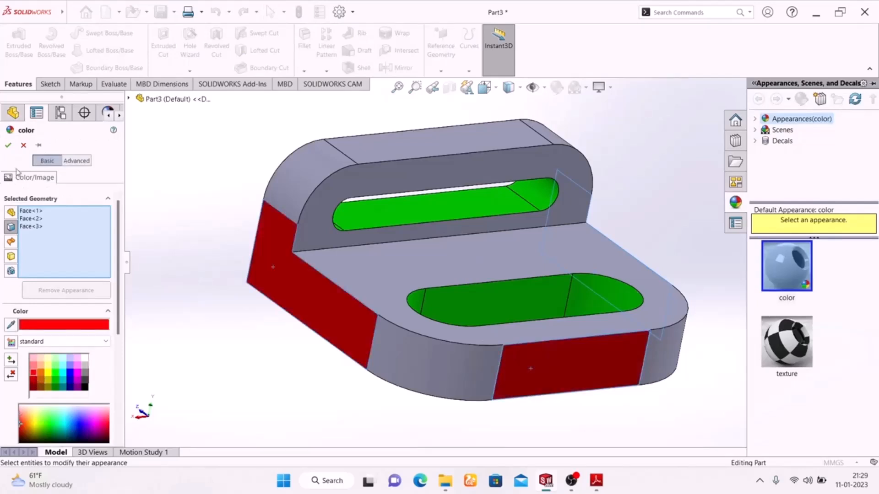
{"action": "left_click", "coordinate": [8, 147]}
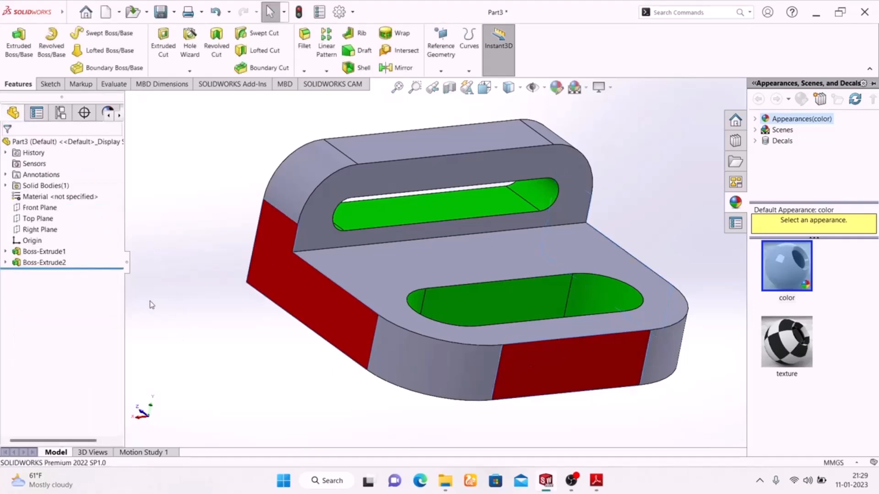
Step: Check the face colours in the Exercise-02 drawing views and colour the four rounded outer corner faces of the base plate and upright yellow
{"action": "left_click", "coordinate": [596, 482]}
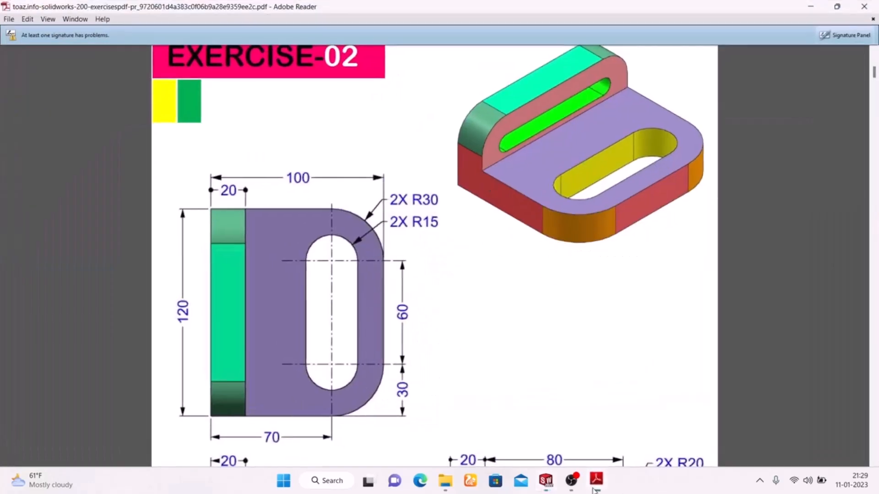
{"action": "scroll", "coordinate": [504, 353], "scroll_direction": "down", "scroll_amount": 5}
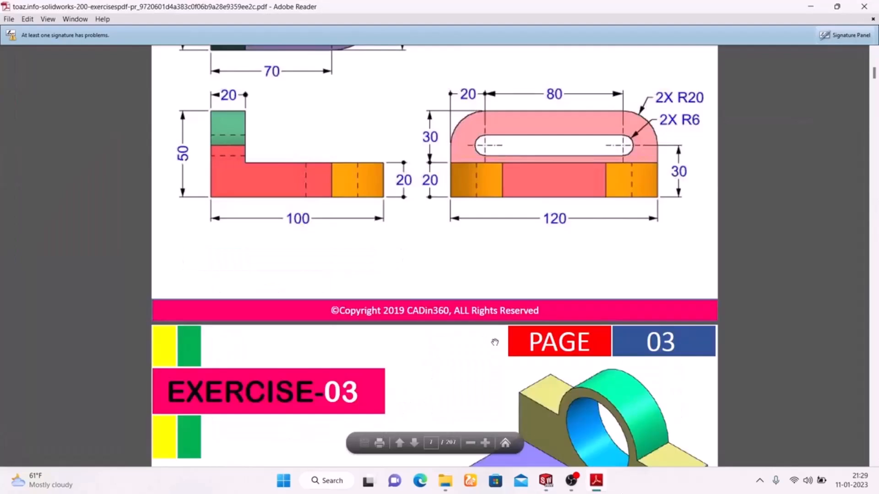
{"action": "scroll", "coordinate": [448, 343], "scroll_direction": "up", "scroll_amount": 1}
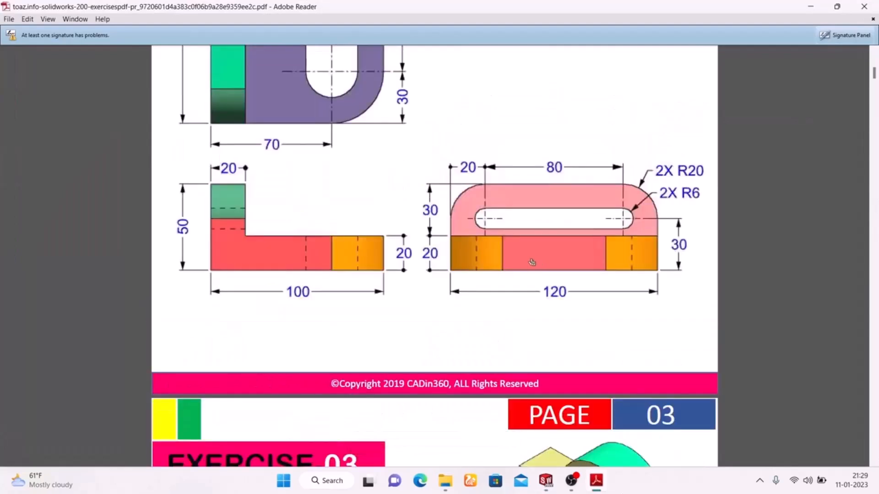
{"action": "scroll", "coordinate": [311, 274], "scroll_direction": "up", "scroll_amount": 3}
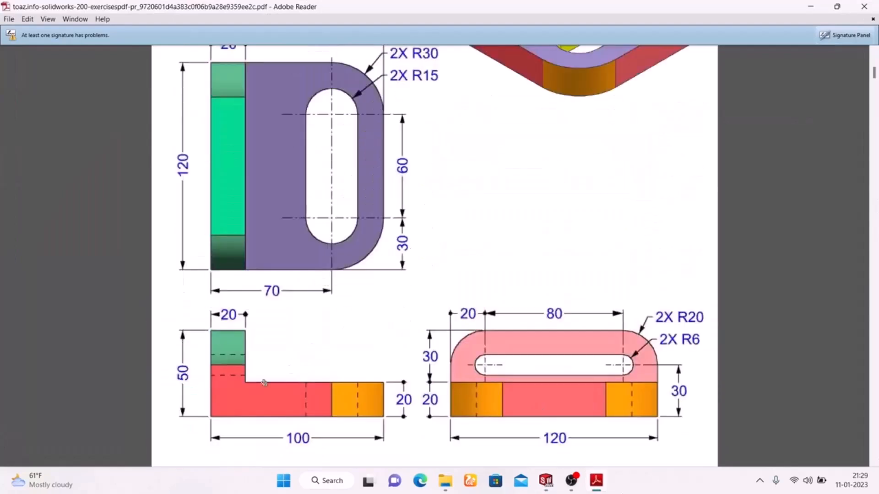
{"action": "left_click", "coordinate": [593, 486]}
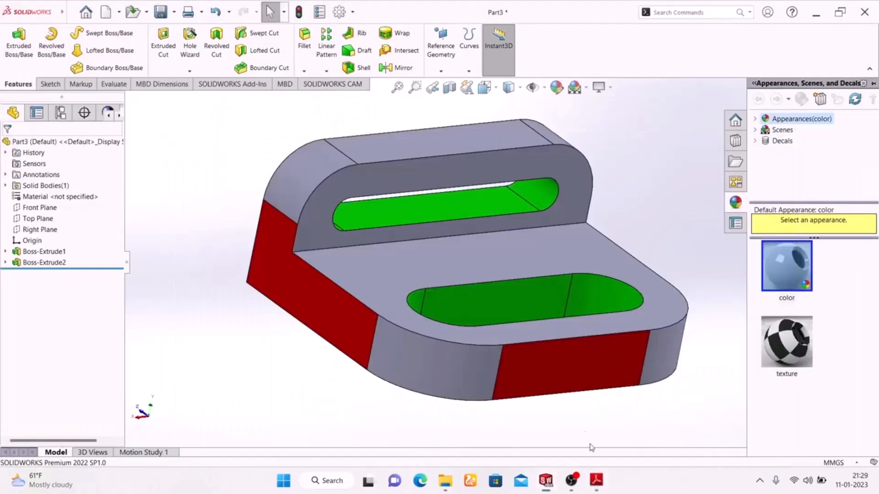
{"action": "left_click", "coordinate": [414, 360]}
{"action": "left_click", "coordinate": [671, 357], "text": "ctrl"}
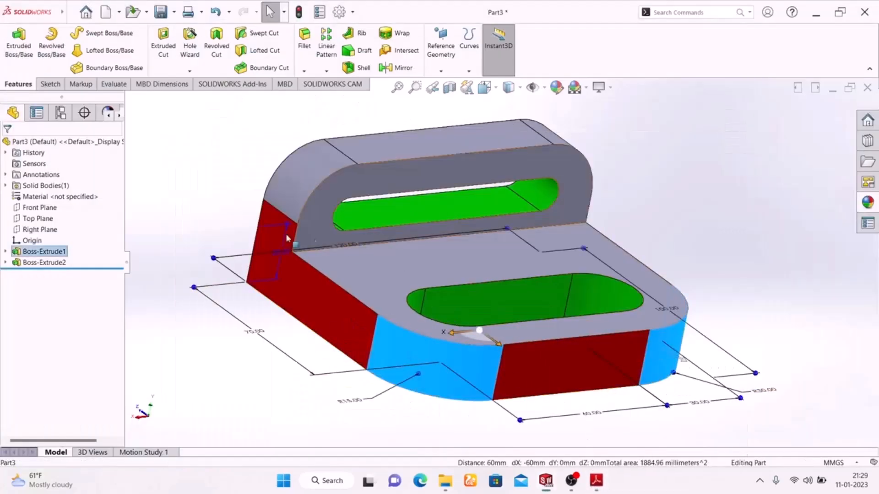
{"action": "left_click", "coordinate": [300, 179], "text": "ctrl"}
{"action": "middle_click_drag", "start_coordinate": [680, 225], "coordinate": [659, 216]}
{"action": "left_click", "coordinate": [673, 137], "text": "ctrl"}
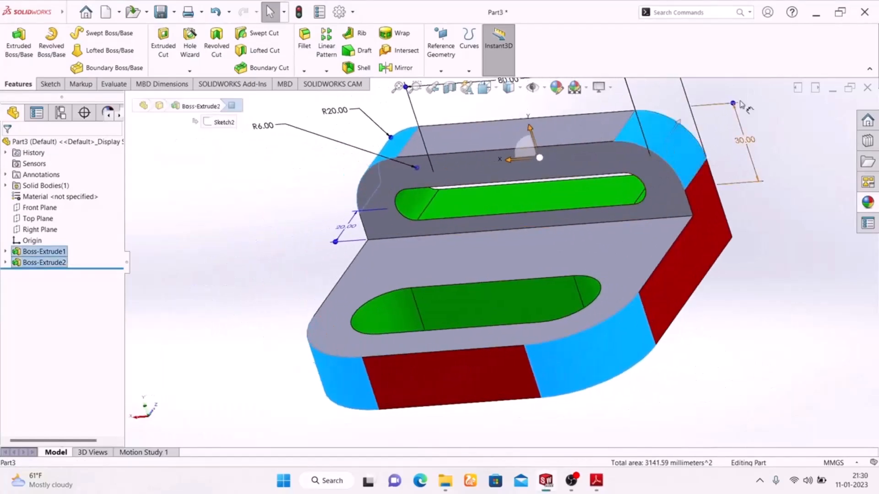
{"action": "left_click", "coordinate": [556, 87]}
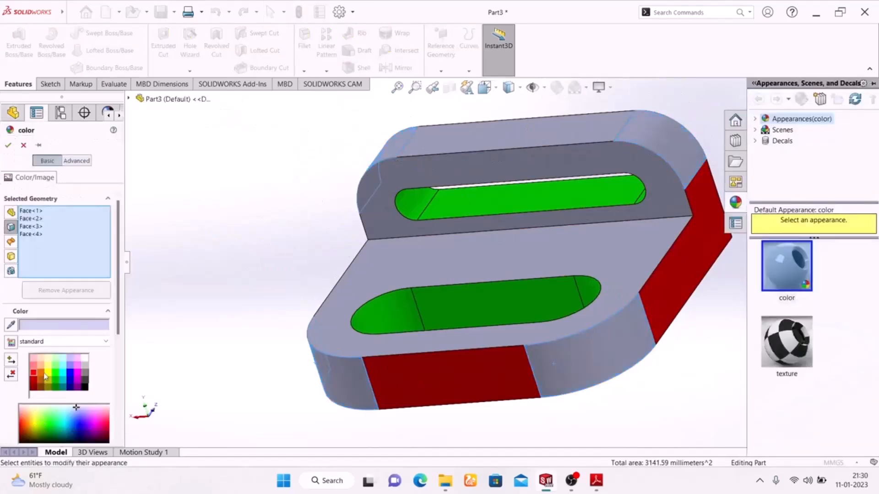
{"action": "left_click", "coordinate": [50, 377]}
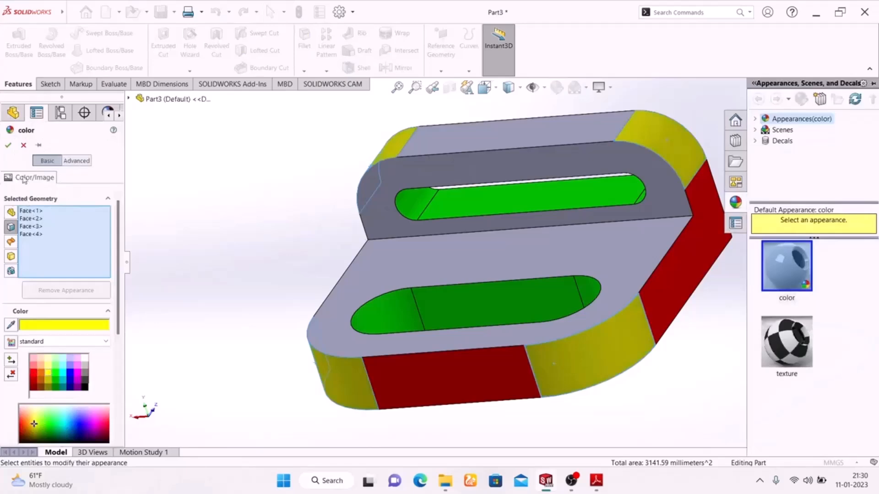
{"action": "left_click", "coordinate": [8, 146]}
Step: Apply a cyan colour appearance to the base plate's flat underside and the flat rear face behind the upright
{"action": "middle_click_drag", "start_coordinate": [203, 274], "coordinate": [290, 125]}
{"action": "left_click", "coordinate": [411, 368]}
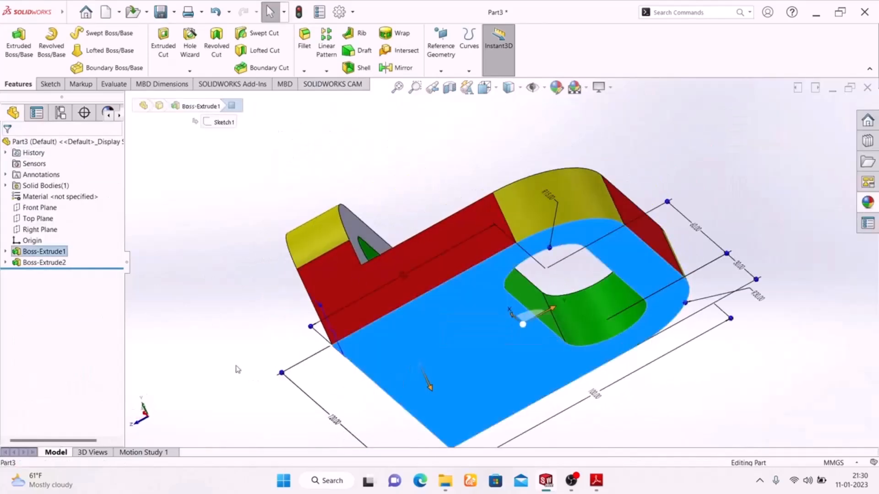
{"action": "middle_click_drag", "start_coordinate": [212, 298], "coordinate": [330, 309]}
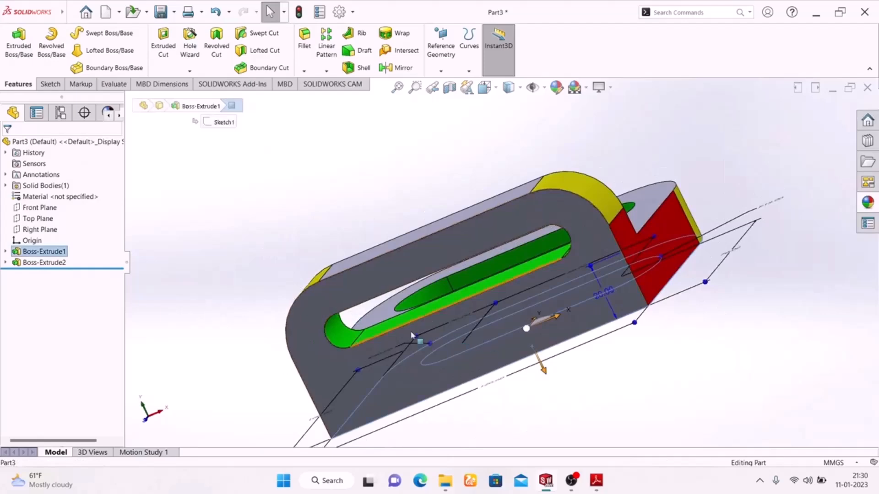
{"action": "left_click", "coordinate": [340, 367]}
{"action": "middle_click_drag", "start_coordinate": [675, 370], "coordinate": [541, 110]}
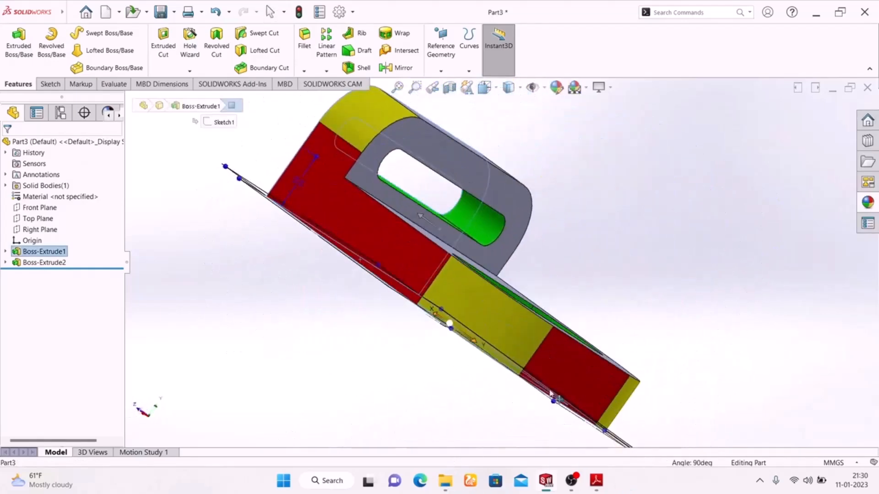
{"action": "left_click", "coordinate": [556, 87]}
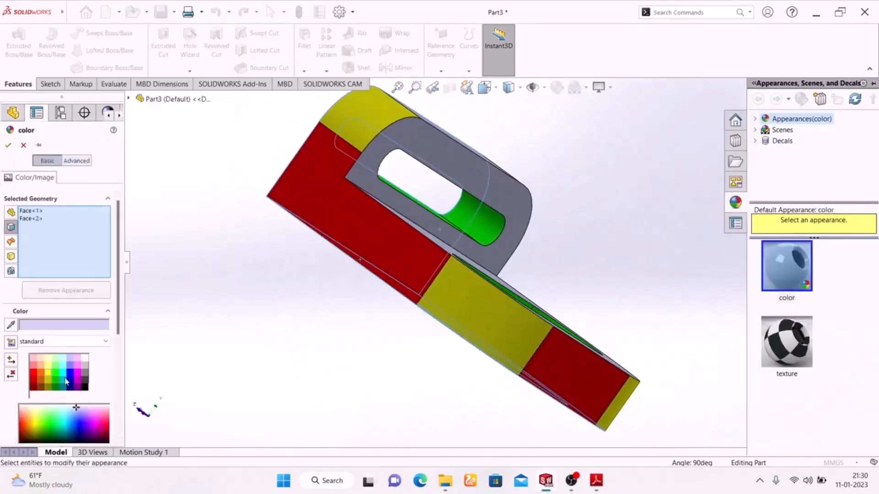
{"action": "left_click", "coordinate": [65, 378]}
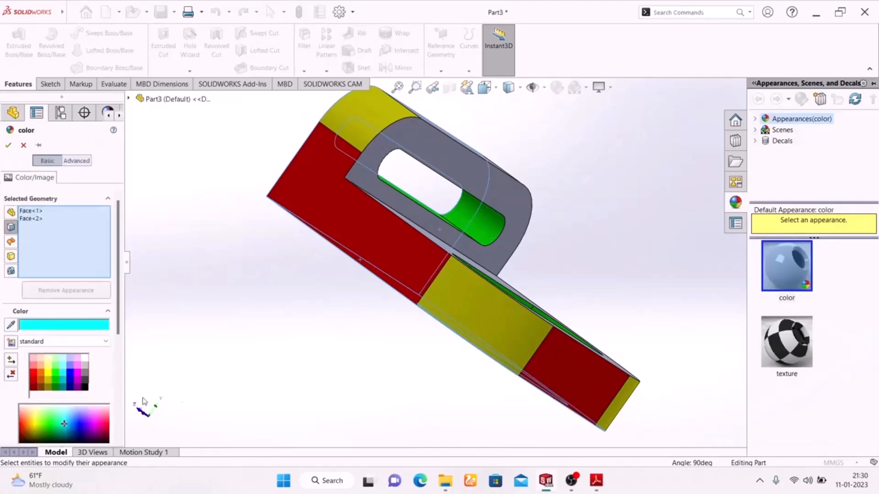
{"action": "left_click", "coordinate": [8, 146]}
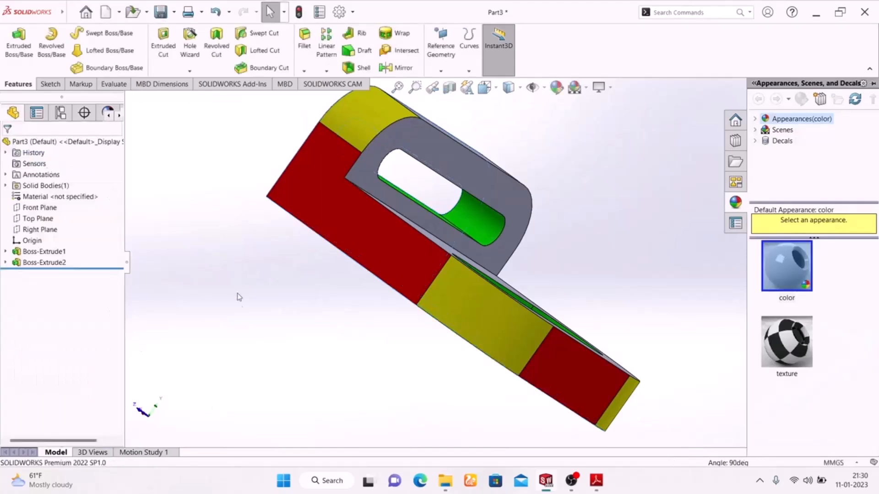
Step: Colour the base plate's flat upper face and the upright's slotted front face magenta
{"action": "middle_click_drag", "start_coordinate": [237, 335], "coordinate": [211, 411]}
{"action": "left_click", "coordinate": [387, 290]}
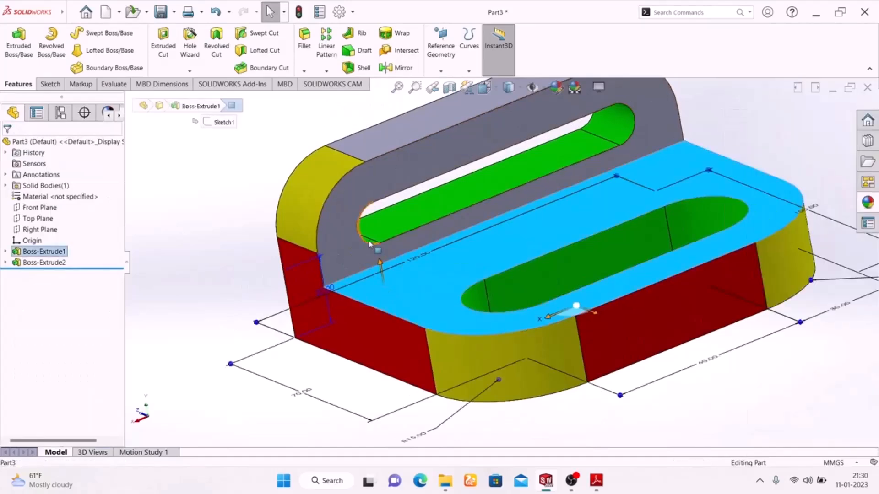
{"action": "left_click", "coordinate": [350, 231], "text": "ctrl"}
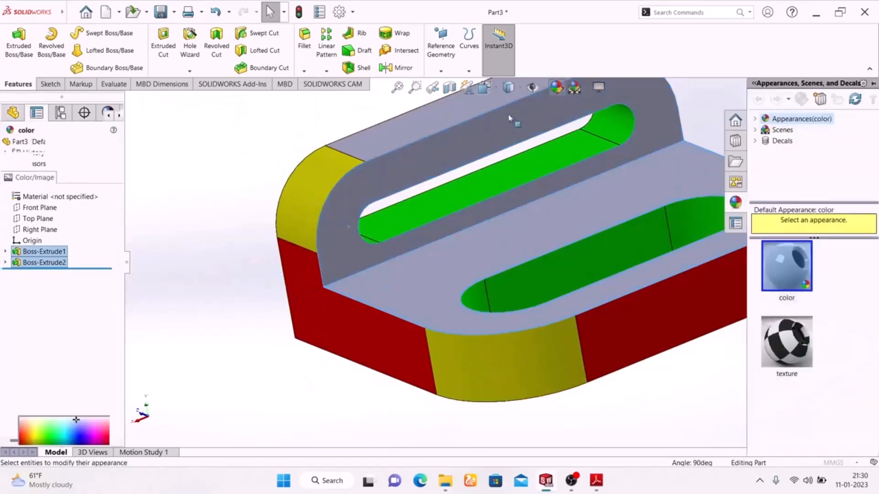
{"action": "left_click", "coordinate": [42, 375]}
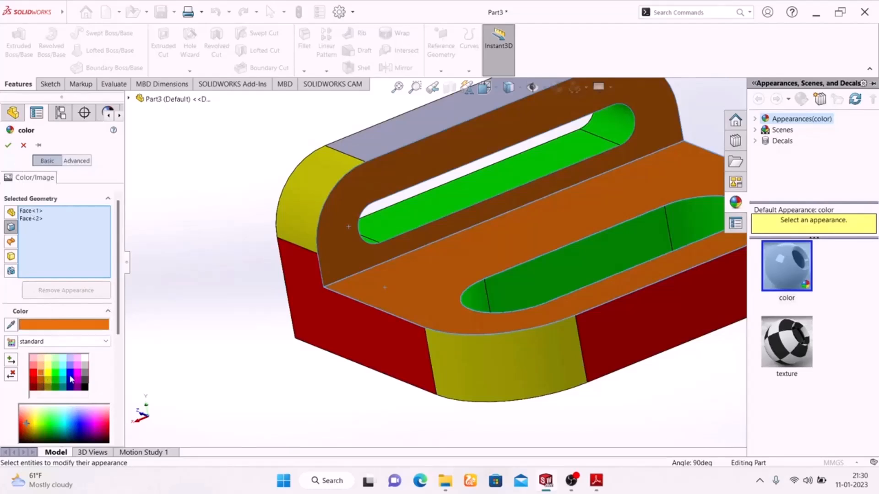
{"action": "left_click", "coordinate": [77, 375]}
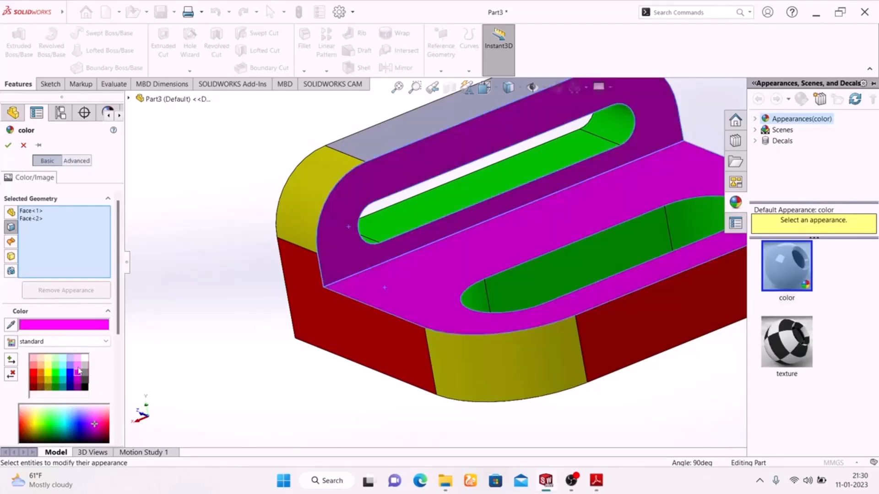
{"action": "left_click", "coordinate": [7, 145]}
Step: Colour the flat top face of the upright, between its two rounded corners, red
{"action": "middle_click_drag", "start_coordinate": [308, 394], "coordinate": [306, 363]}
{"action": "key", "text": "f"}
{"action": "middle_click_drag", "start_coordinate": [601, 357], "coordinate": [606, 441]}
{"action": "scroll", "coordinate": [606, 442], "scroll_direction": "down", "scroll_amount": 1}
{"action": "scroll", "coordinate": [503, 140], "scroll_direction": "down", "scroll_amount": 3}
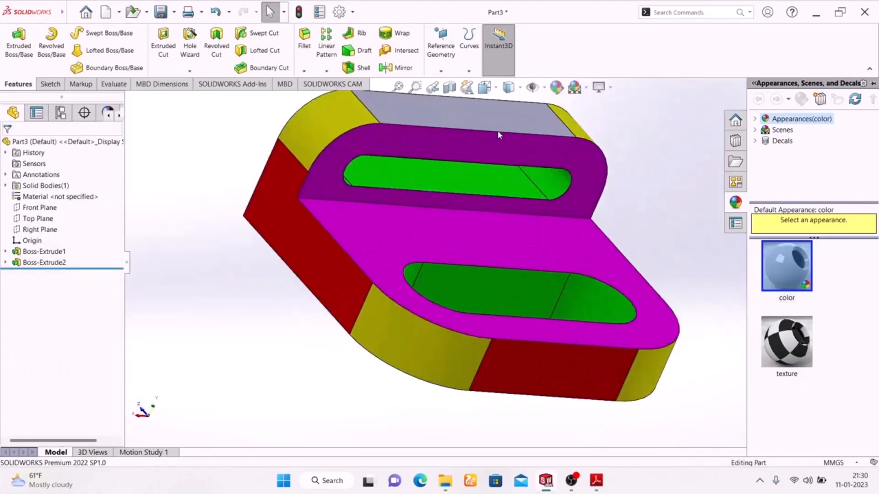
{"action": "left_click", "coordinate": [501, 136]}
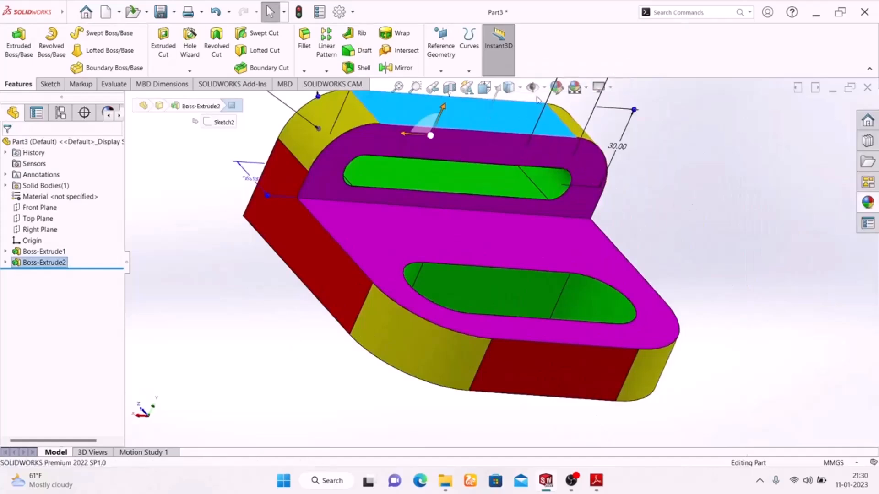
{"action": "key", "text": "Escape"}
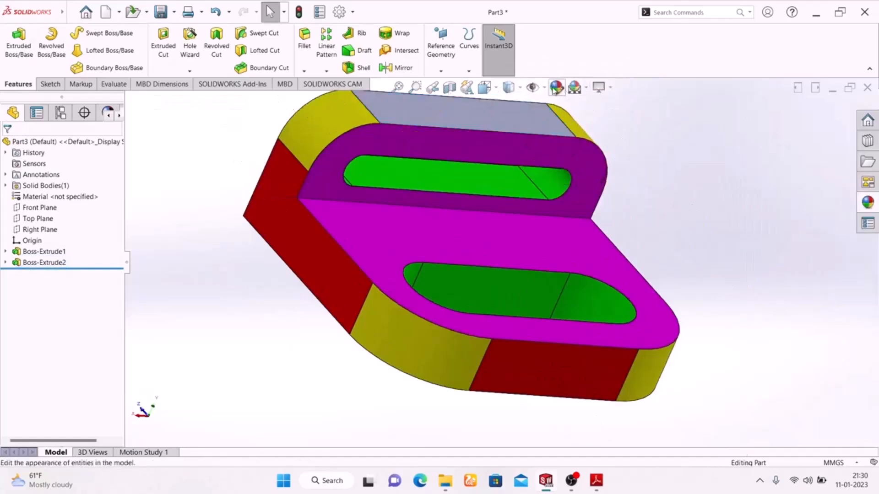
{"action": "left_click", "coordinate": [503, 122]}
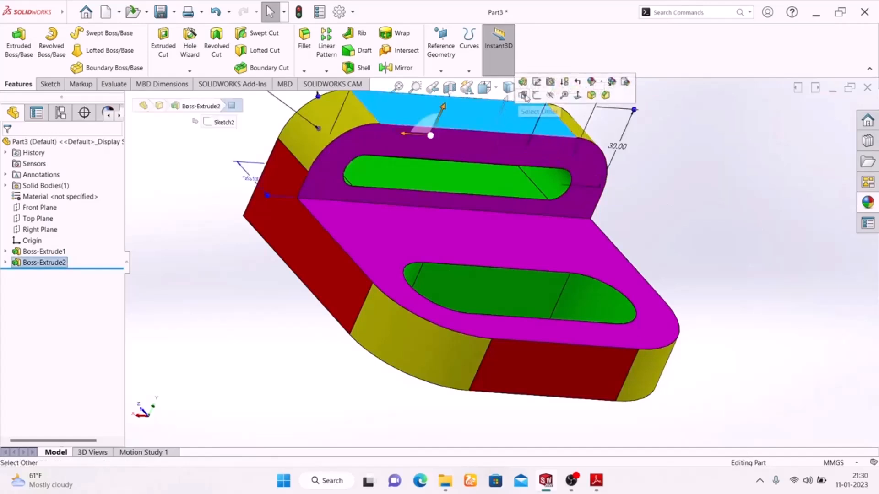
{"action": "left_click", "coordinate": [556, 88]}
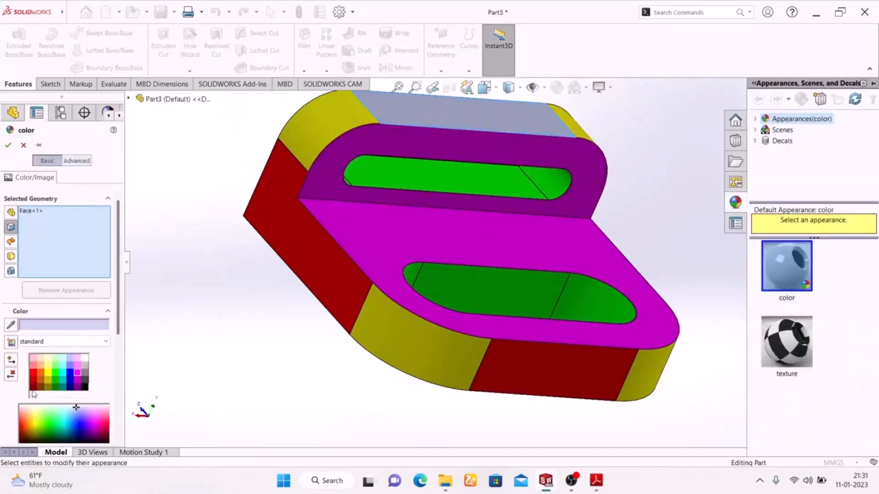
{"action": "left_click", "coordinate": [33, 376]}
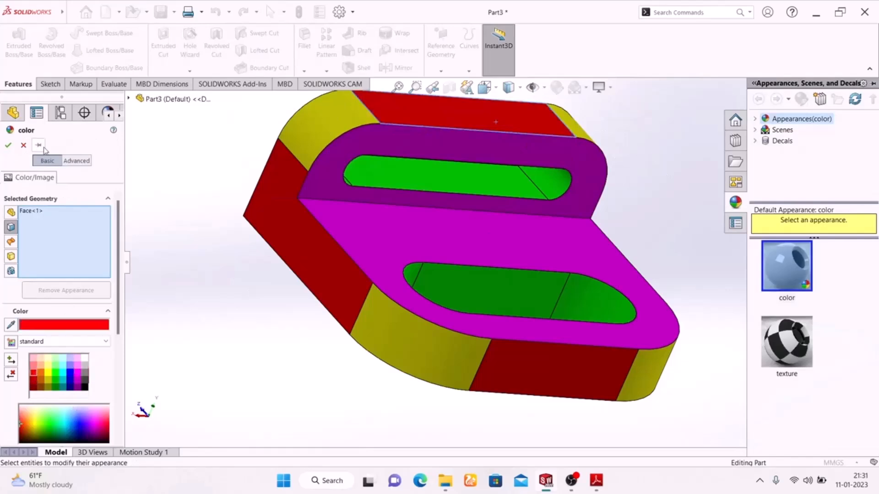
{"action": "left_click", "coordinate": [7, 146]}
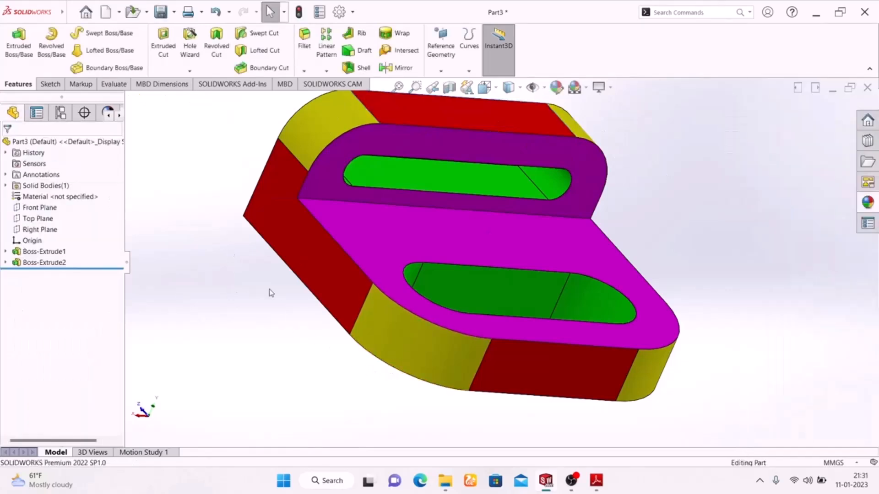
Step: Change the scene to a plain white background and show the whole coloured part from the front
{"action": "scroll", "coordinate": [266, 275], "scroll_direction": "up", "scroll_amount": 3}
{"action": "middle_click_drag", "start_coordinate": [265, 270], "coordinate": [249, 356]}
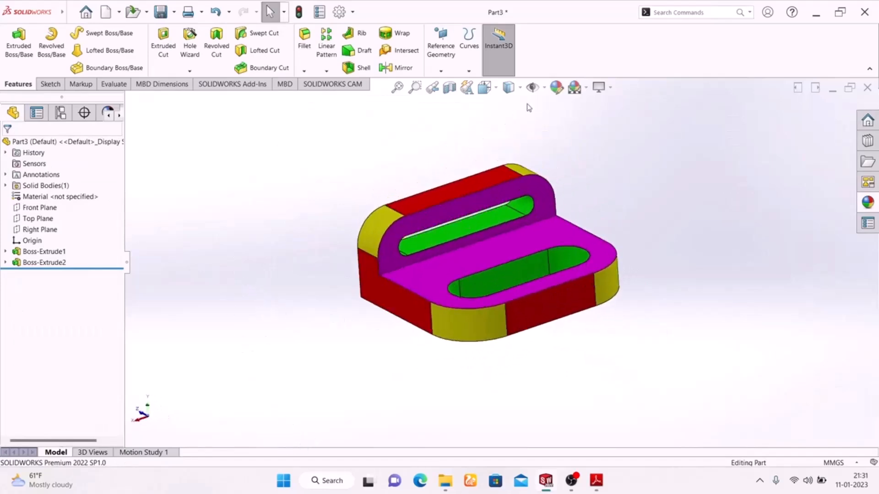
{"action": "left_click", "coordinate": [583, 93]}
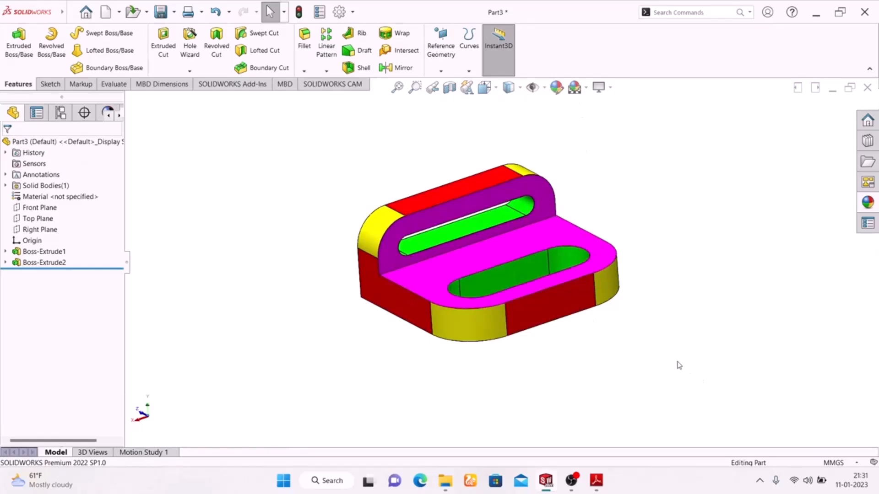
{"action": "middle_click_drag", "start_coordinate": [675, 351], "coordinate": [674, 371]}
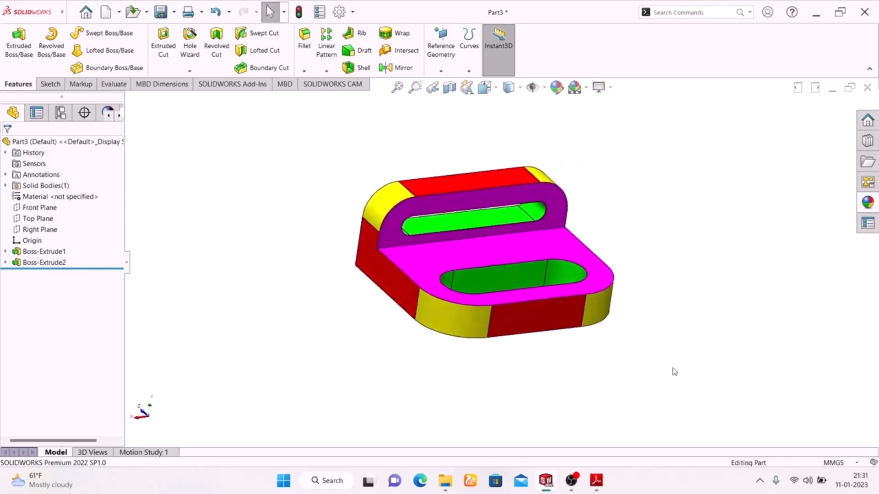
Step: Try RealView Graphics on the coloured part, orbit it for inspection, and toggle RealView Graphics back
{"action": "left_click", "coordinate": [611, 88]}
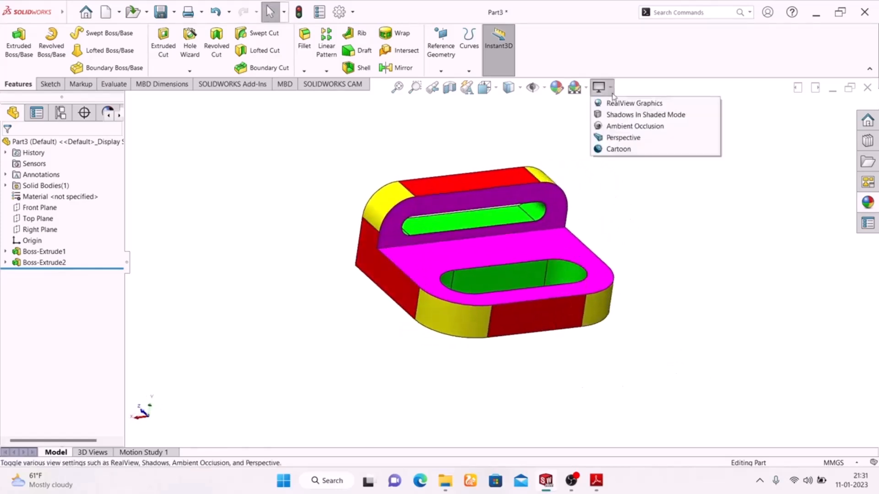
{"action": "left_click", "coordinate": [616, 103]}
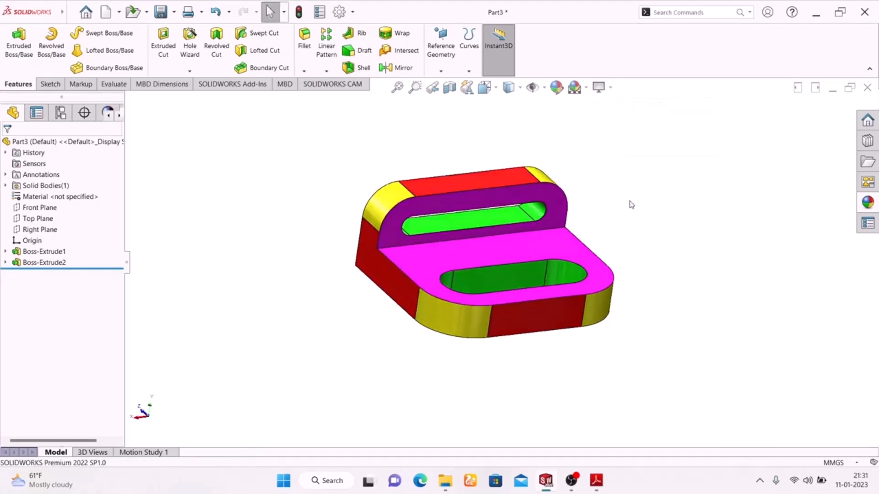
{"action": "middle_click_drag", "start_coordinate": [630, 209], "coordinate": [578, 286]}
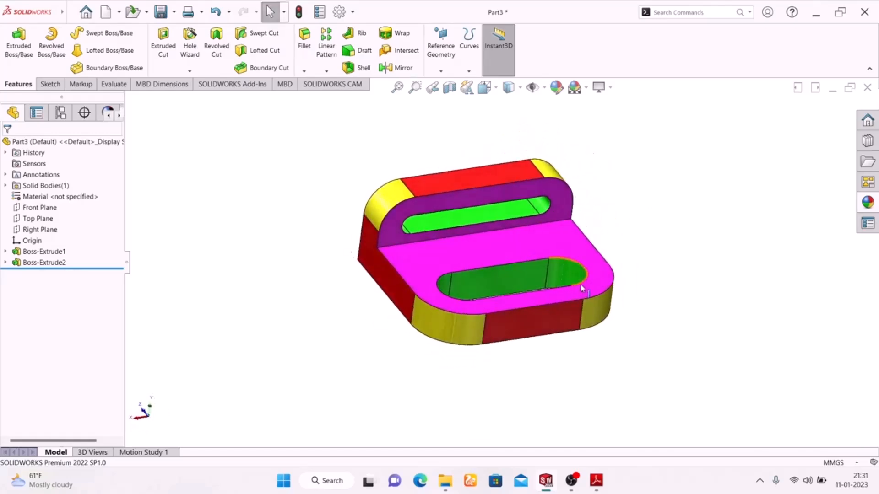
{"action": "left_click", "coordinate": [598, 87]}
{"action": "left_click", "coordinate": [614, 105]}
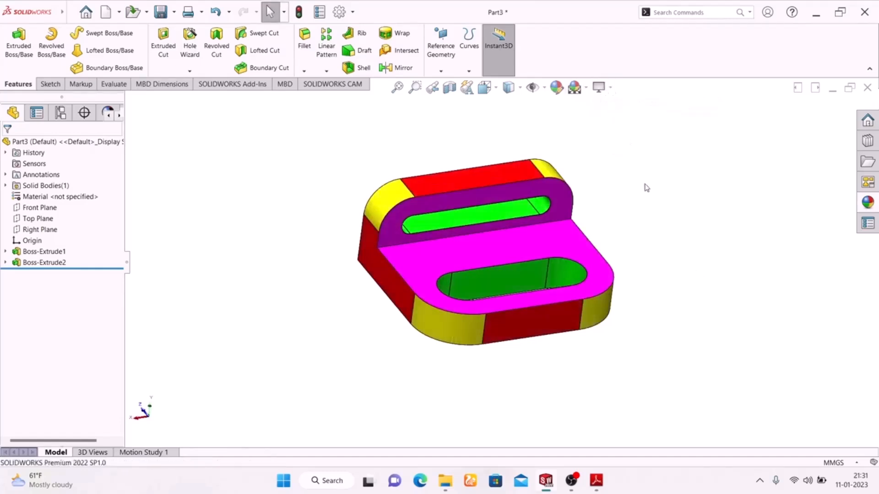